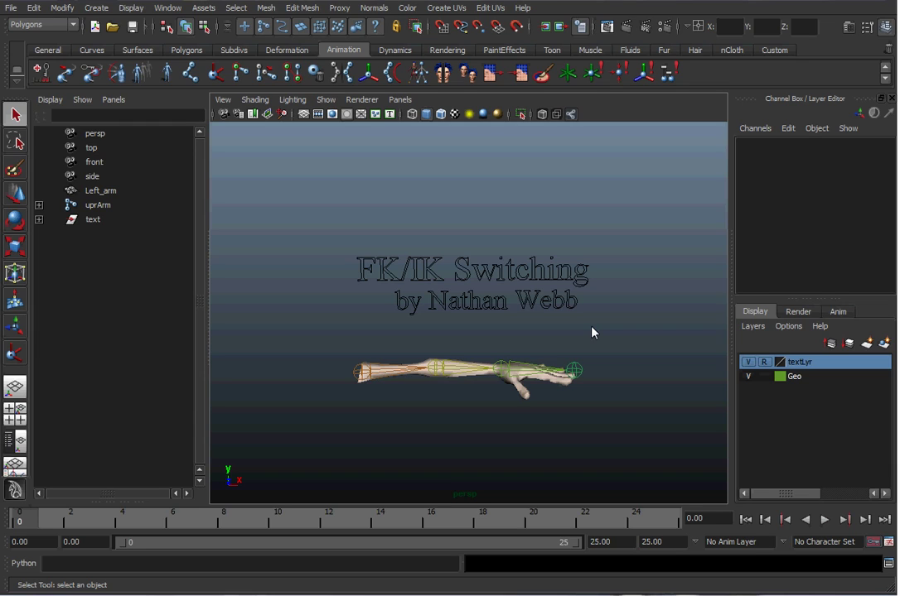
Create an IK handle running from the upper arm joint to the wrist joint
left_click(190, 73)
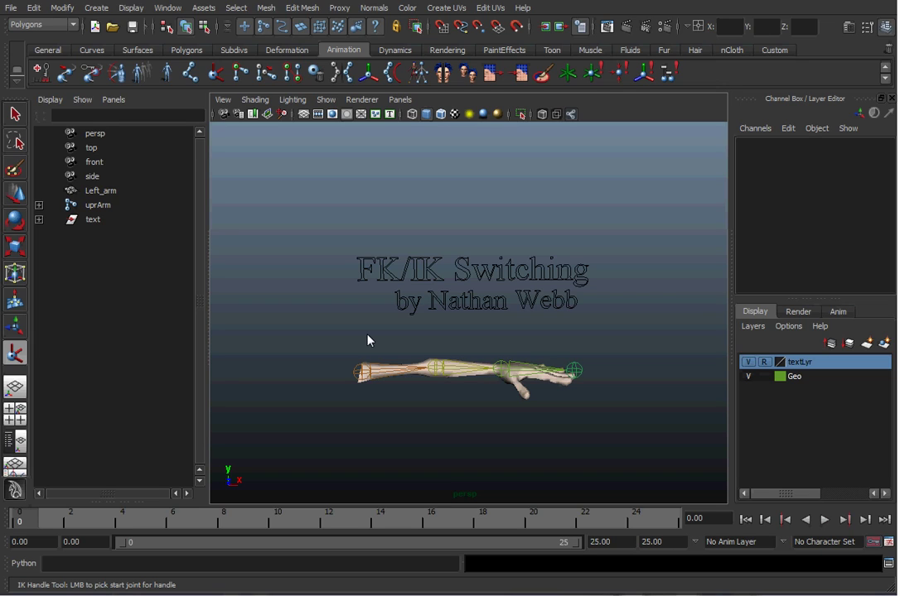
left_click(214, 72)
left_click_drag(351, 337, 370, 364, "alt")
right_click_drag(371, 365, 428, 378, "alt")
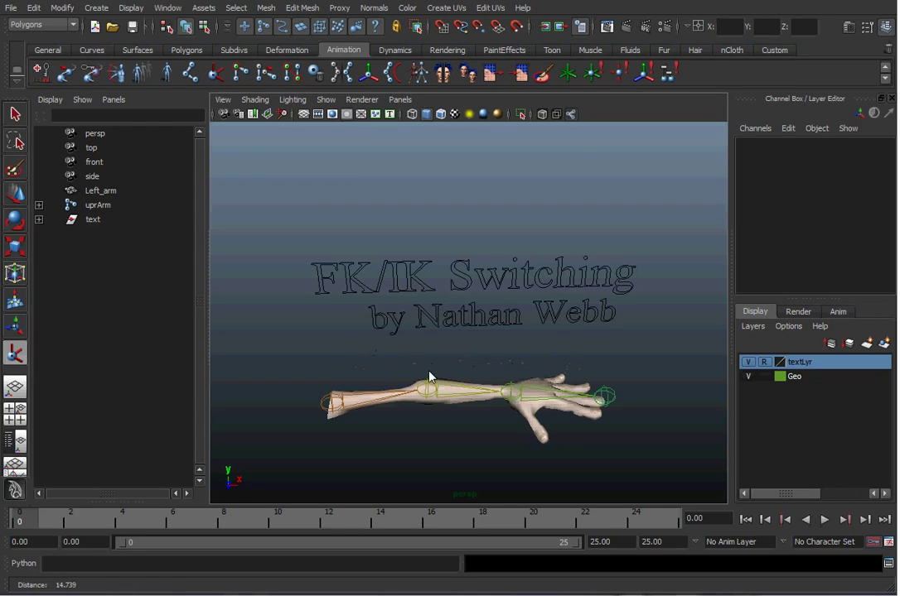
left_click(331, 402)
left_click(512, 390)
Bend the arm by moving the IK handle to about X 4.297, Y -0.501, Z -0.165
right_click_drag(556, 345, 534, 336, "alt")
key("w")
left_click_drag(549, 388, 355, 298)
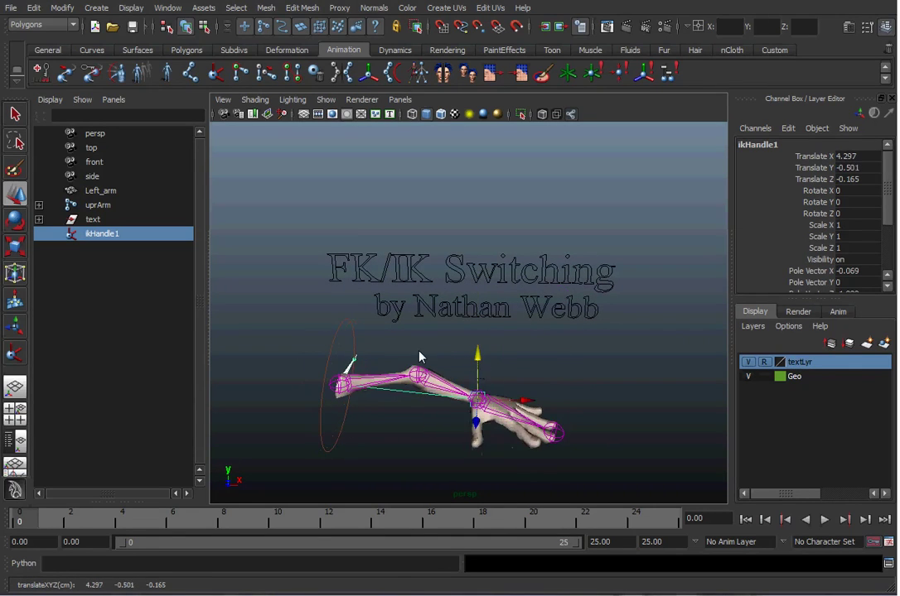
left_click(355, 297)
Try to rotate the elbow joint of the IK-driven arm directly, and rotate the wrist joint to turn the hand
left_click(414, 375)
key("e")
left_click_drag(410, 412, 321, 341)
left_click(536, 363)
left_click(348, 360)
left_click(477, 335)
left_click(469, 403)
left_click_drag(520, 386, 470, 399)
Move the IK handle to about X 4.078, Y -0.431, Z 0.053
left_click(475, 388)
left_click(508, 386)
key("w")
mouse_move(474, 356)
left_mouse_down()
mouse_move(473, 365)
mouse_move(476, 351)
left_mouse_up()
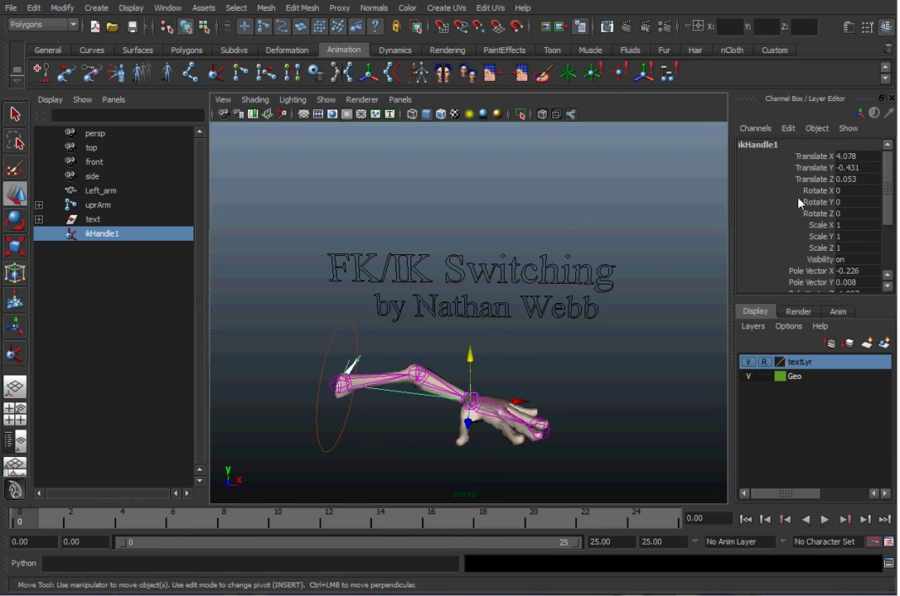
Inspect the IK handle's Ik Blend attribute and set a key on the handle at frame 0
left_click_drag(886, 181, 877, 230)
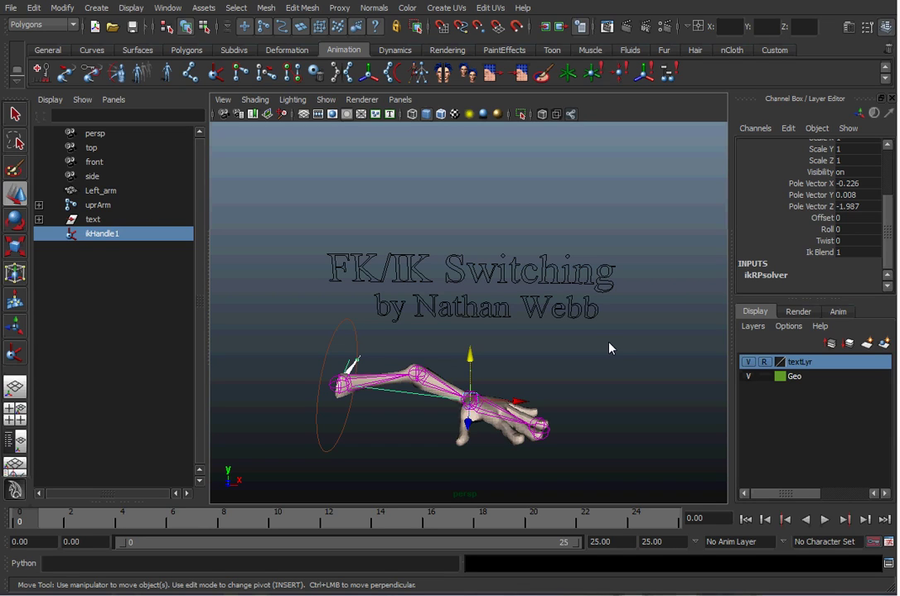
left_click(556, 370)
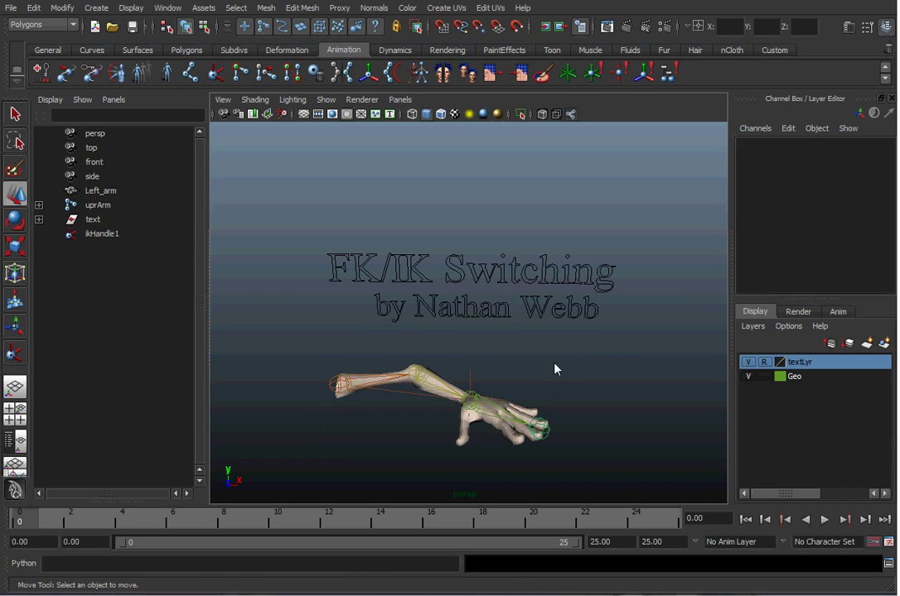
left_click(473, 381)
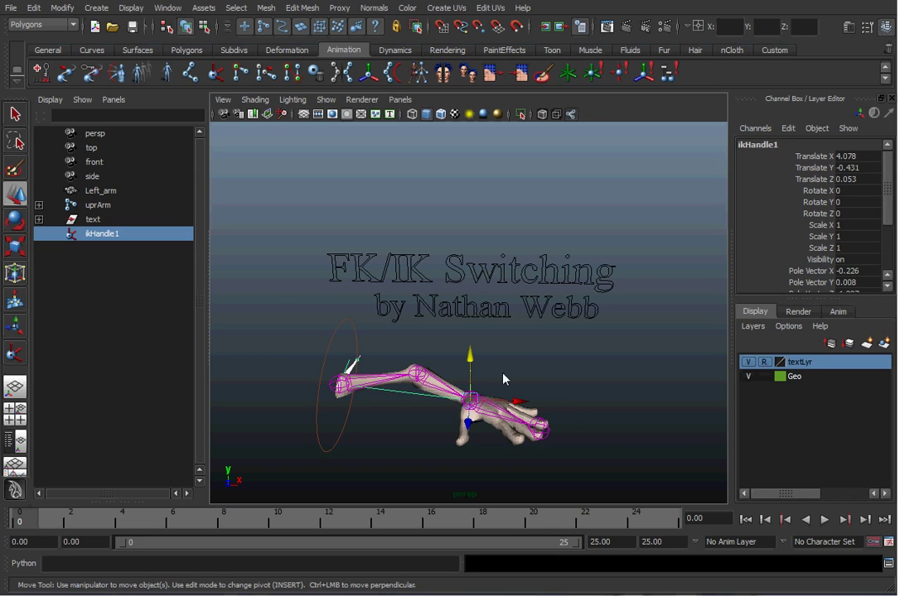
key("s")
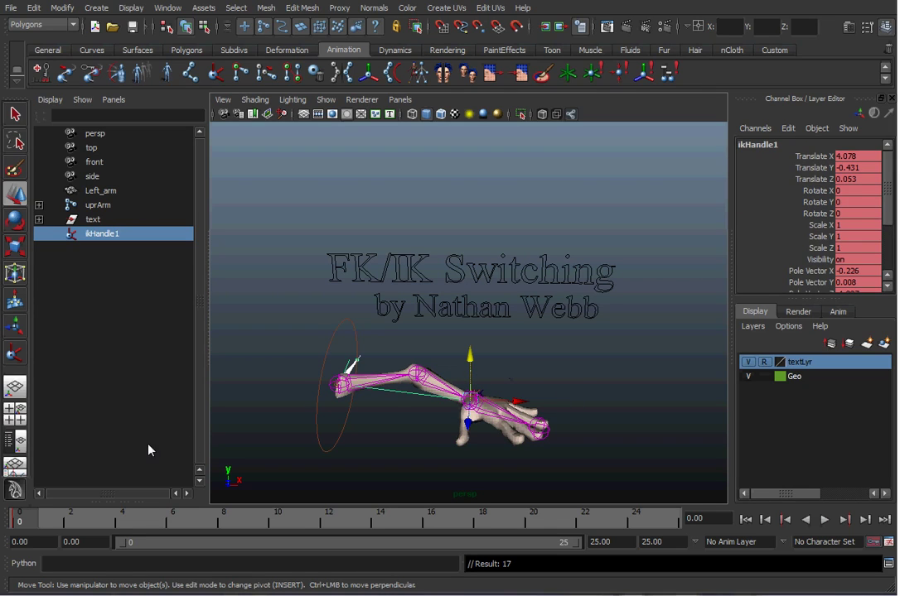
Go to frame 10 and extend the end of the playback range to frame 50
left_click_drag(36, 524, 289, 524)
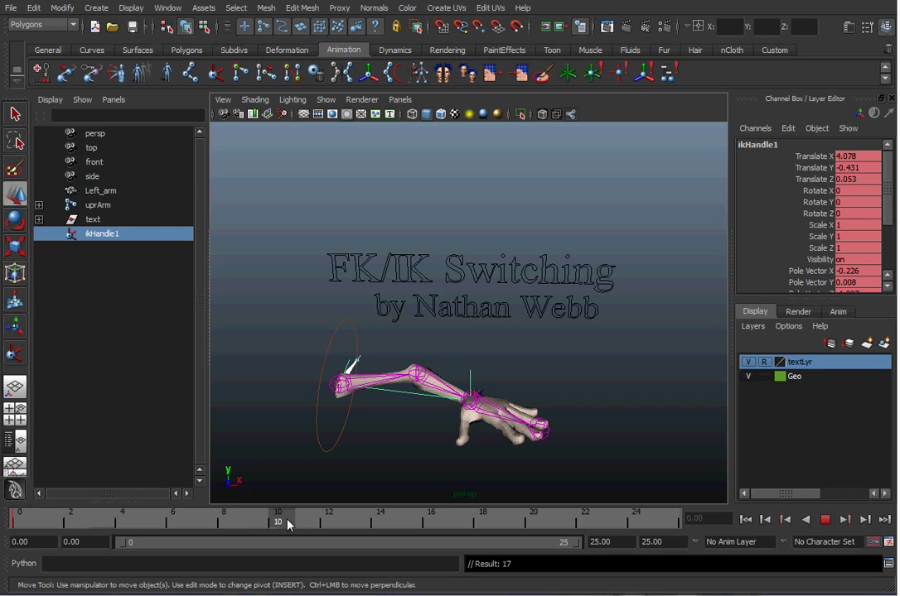
double_click(591, 543)
type("50")
key("Return")
right_click(462, 525)
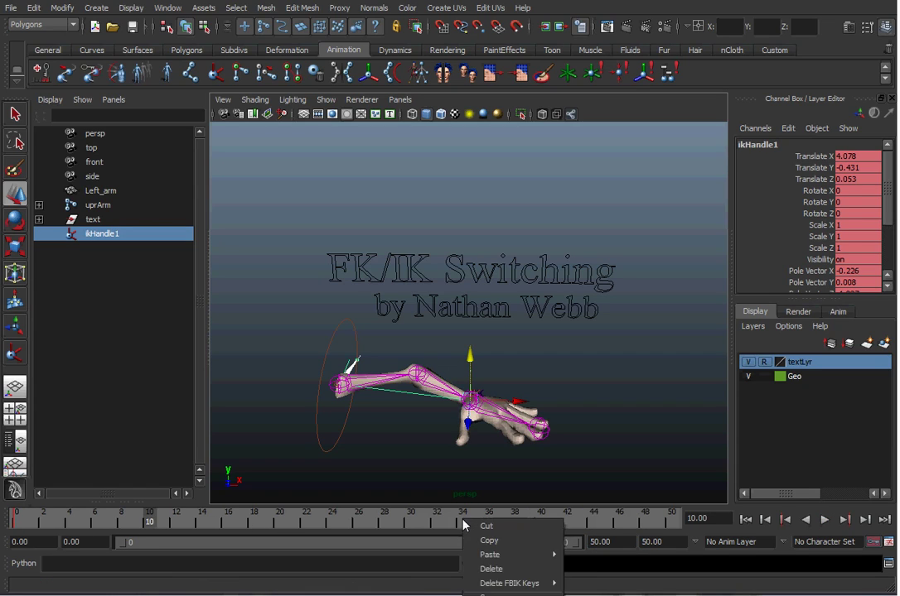
left_click(414, 461)
Raise the arm at frame 10 by moving the IK handle to about X 0.848, Y 4.334, Z -1.217, and hide the textLyr layer
left_click(471, 379)
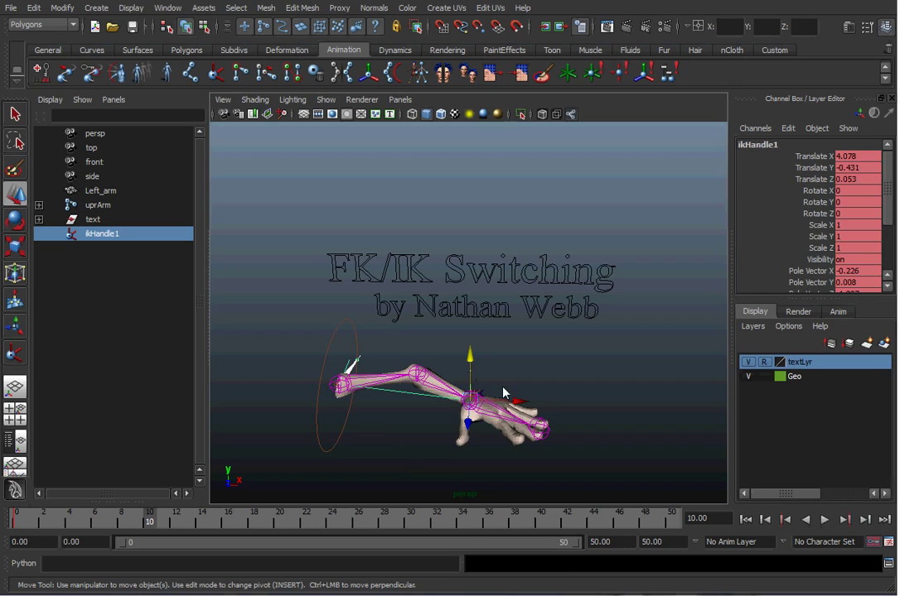
middle_click_drag(406, 344, 369, 211)
left_click(748, 362)
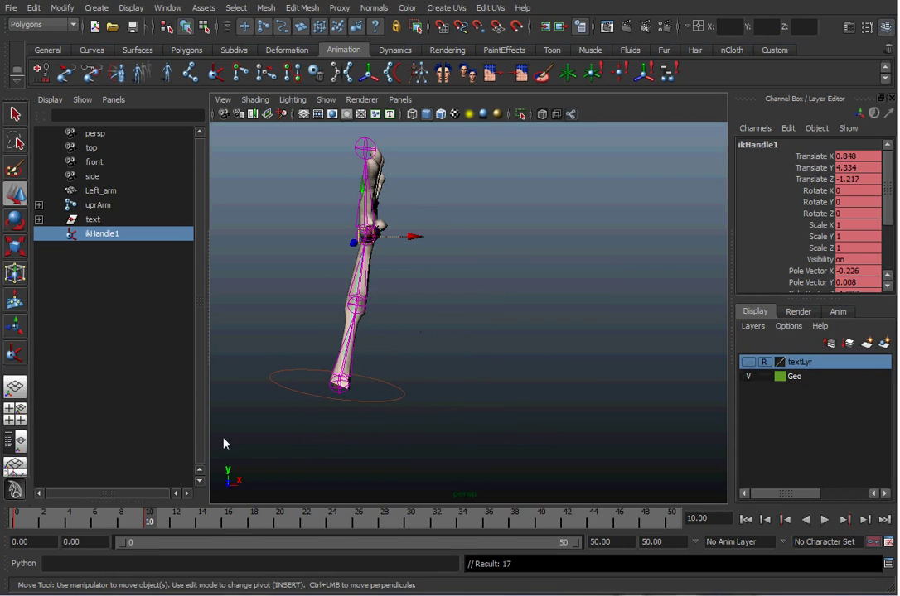
Scrub between frames 0 and 10 to review the IK arm motion
left_click(58, 509)
key("alt+v")
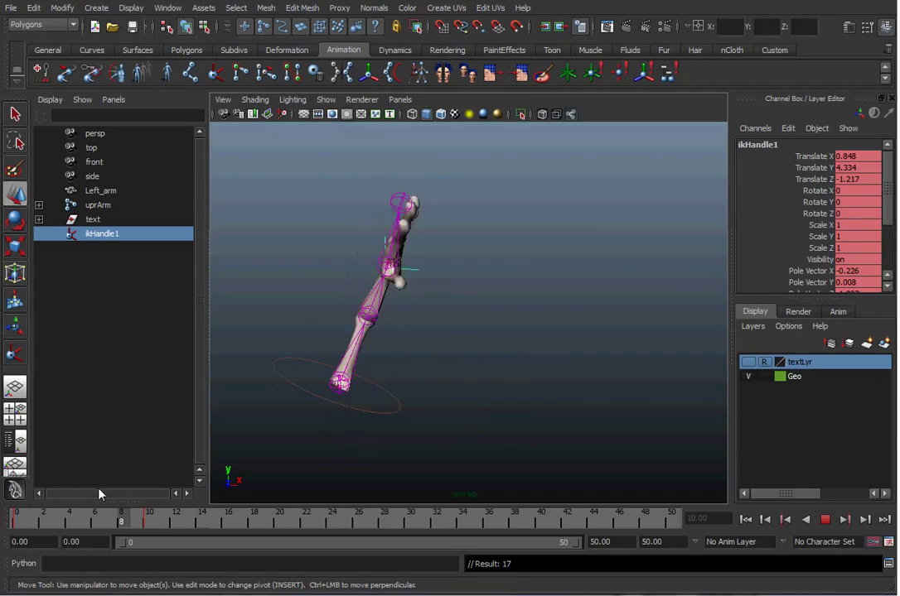
left_click(151, 507)
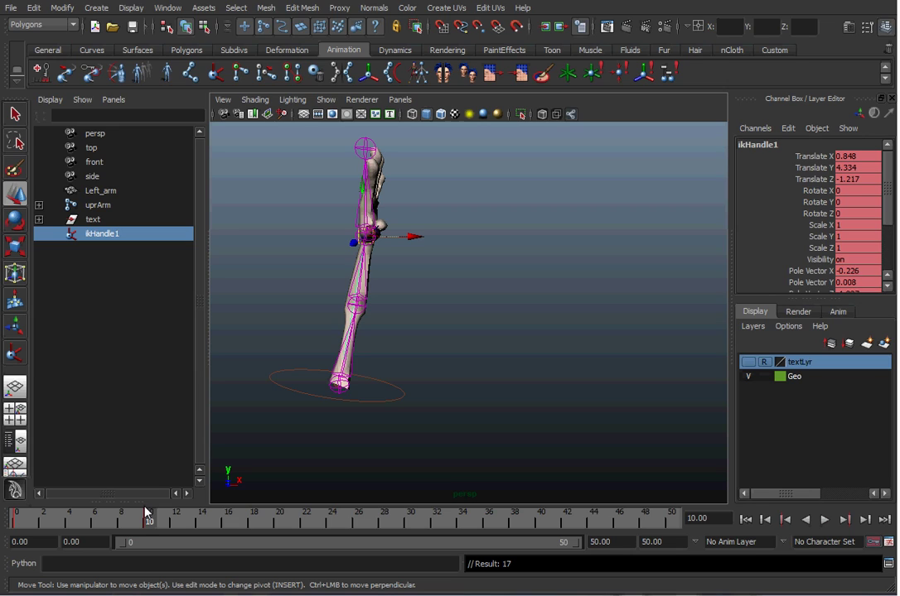
key("alt+v")
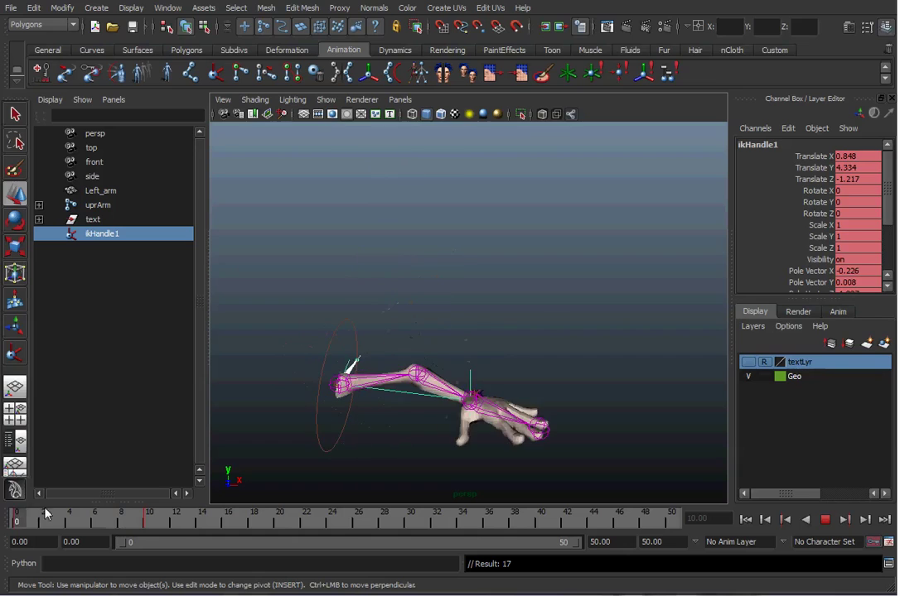
left_click(151, 515)
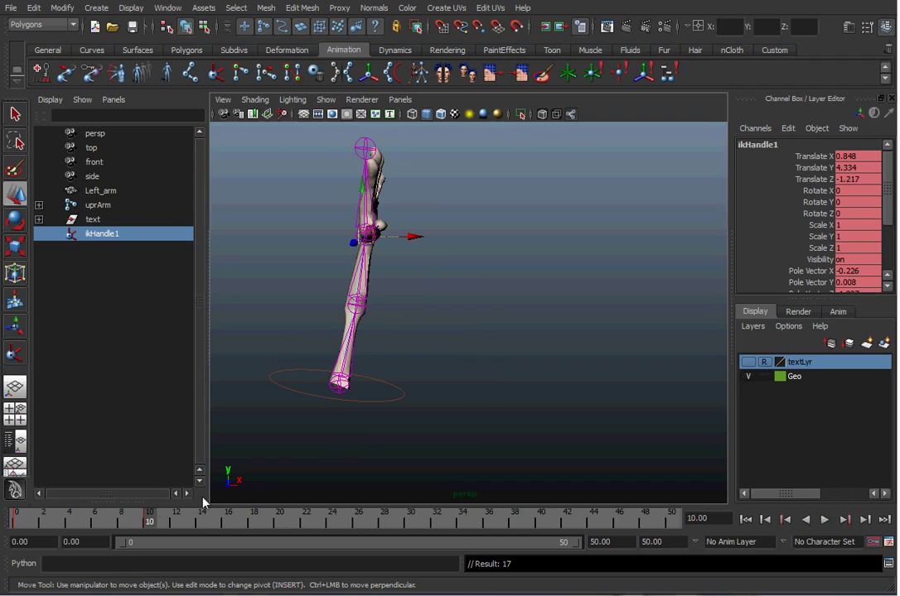
Set the IK handle's Ik Blend to 0 at frame 10
left_click(423, 330)
left_click(342, 397)
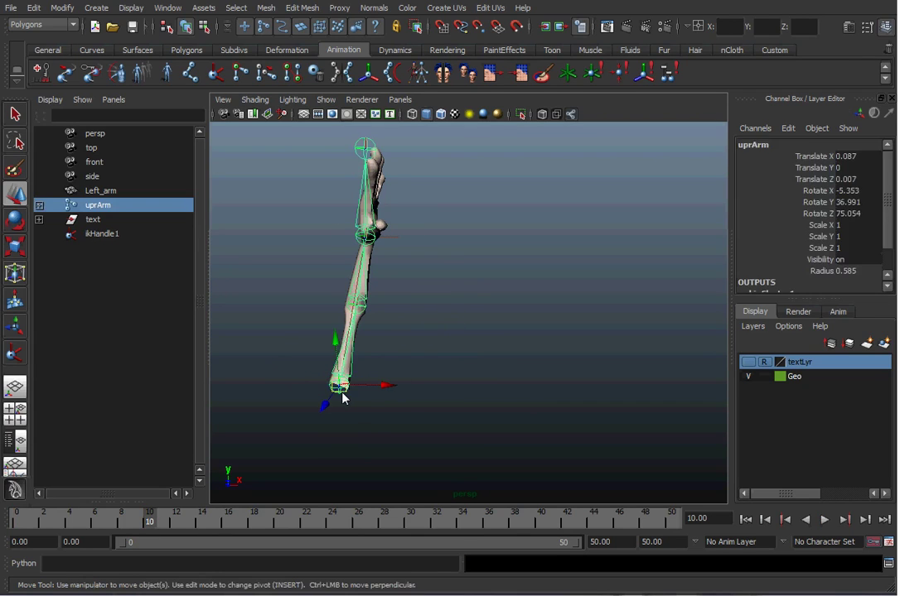
left_click(396, 236)
left_click(392, 241)
left_click(401, 256)
left_click(394, 242)
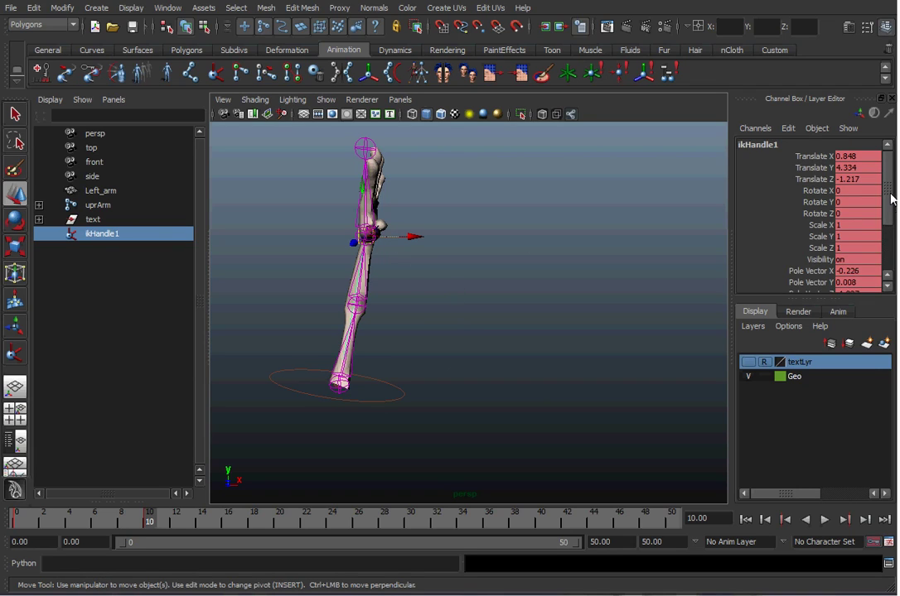
left_click_drag(892, 198, 891, 237)
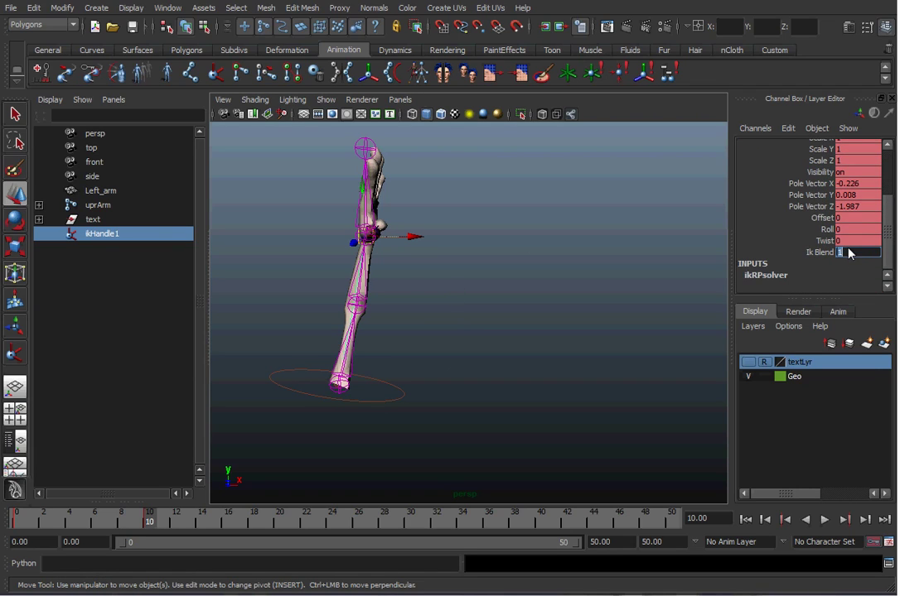
type("0")
key("Return")
left_click(578, 296)
Set a key on the upper arm joint at frame 10, and rotate that joint at frame 19
left_click(340, 389)
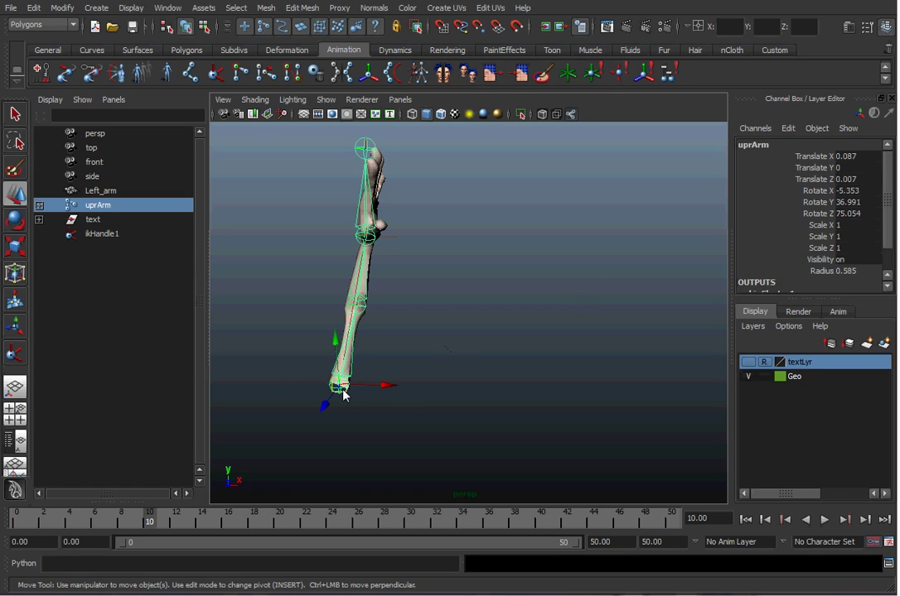
key("s")
left_click_drag(229, 522, 267, 527)
key("e")
left_click_drag(283, 396, 280, 428)
Rotate the wrist joint back and the elbow joint to about -47.1 degrees in Y at frame 19, setting a key
left_click(382, 280)
left_click(335, 192)
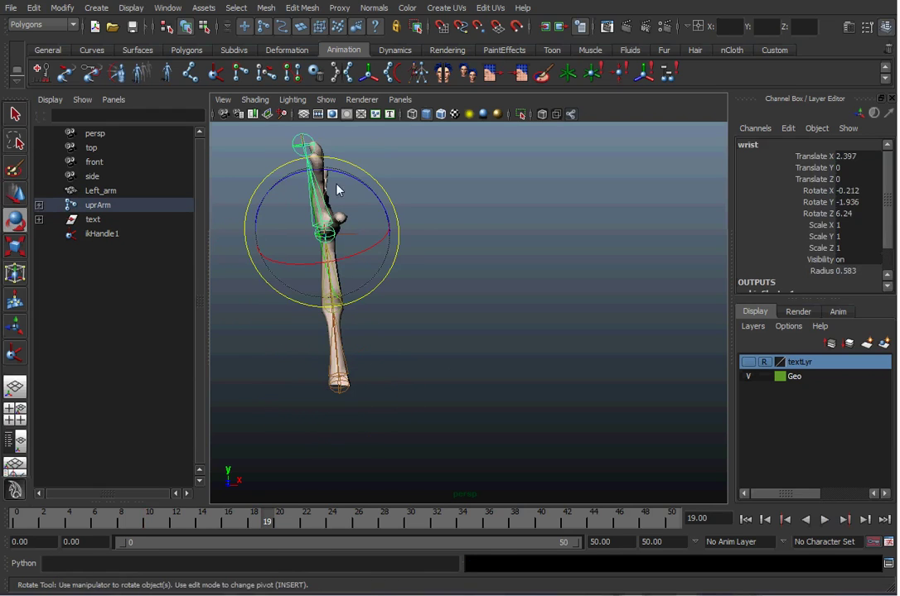
left_click_drag(358, 187, 426, 175)
left_click(426, 175)
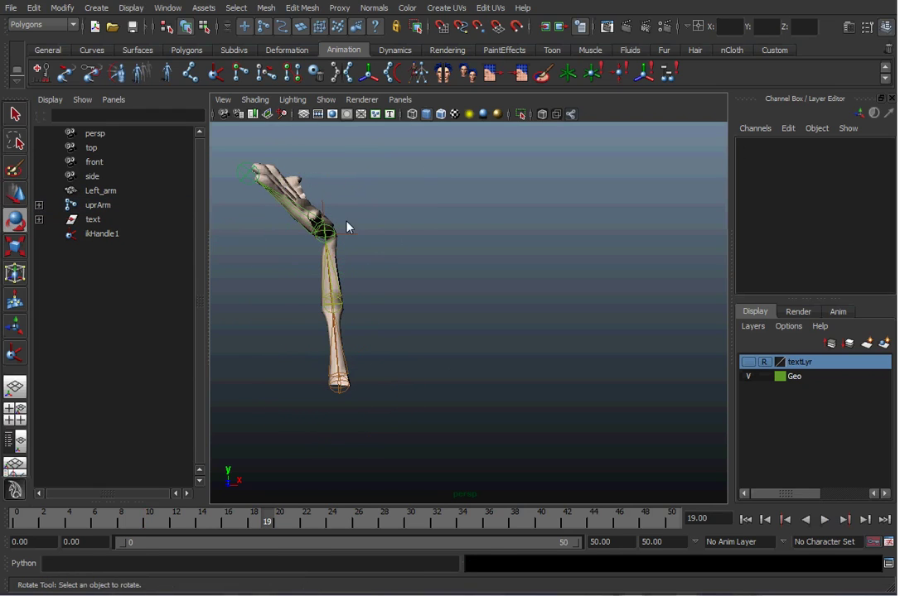
left_click(342, 310)
left_click_drag(342, 310, 334, 282)
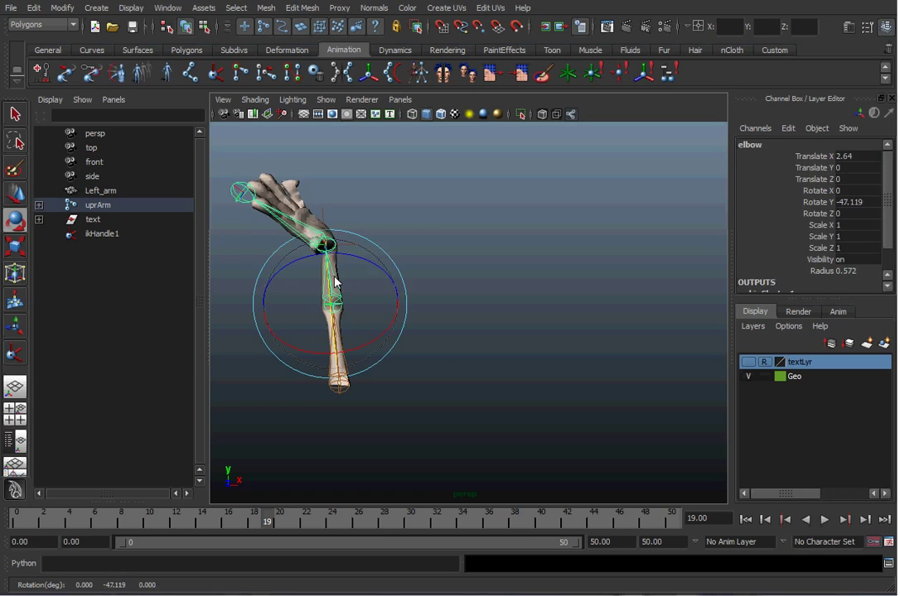
key("s")
Go to frame 28 and rotate the upper arm joint to swing the arm over
left_click_drag(277, 522, 384, 522)
left_click(444, 457)
left_click(337, 379)
left_click_drag(381, 326, 412, 311)
left_click(468, 322)
Rotate the wrist joint to about X 0.64, Y -1.839, Z -19.202 at frame 28 and key it
left_click(386, 310)
left_click(460, 253)
left_click(414, 169)
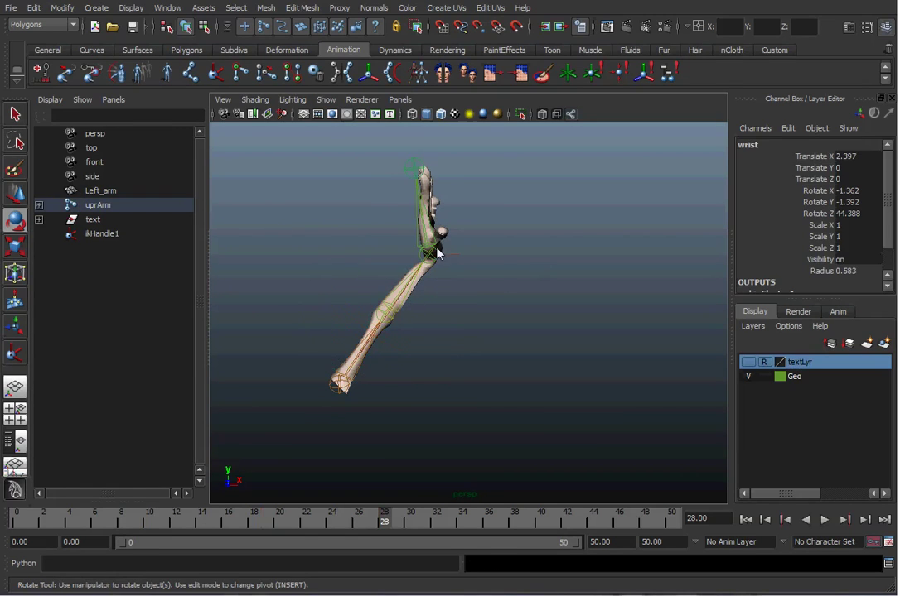
left_click_drag(461, 201, 530, 274)
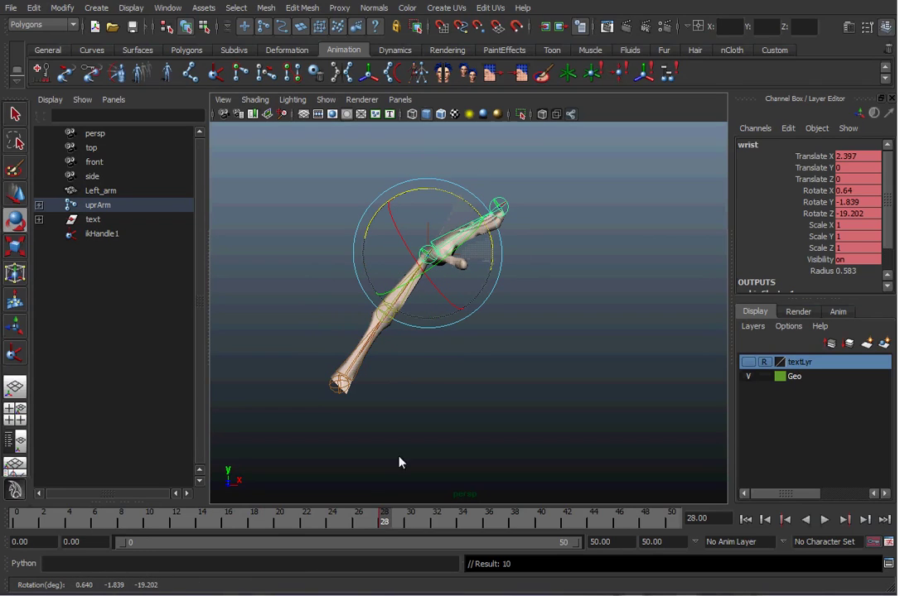
At frame 17, rotate the wrist joint to about X -10.663, Y 20.161, Z 14.789 and set a key
key("alt+v")
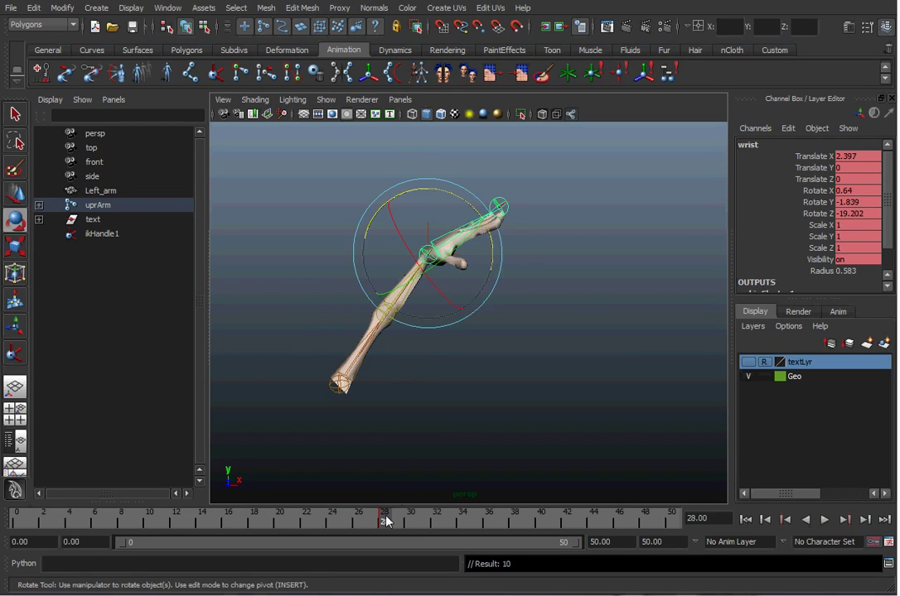
key("alt+v")
left_click(422, 291)
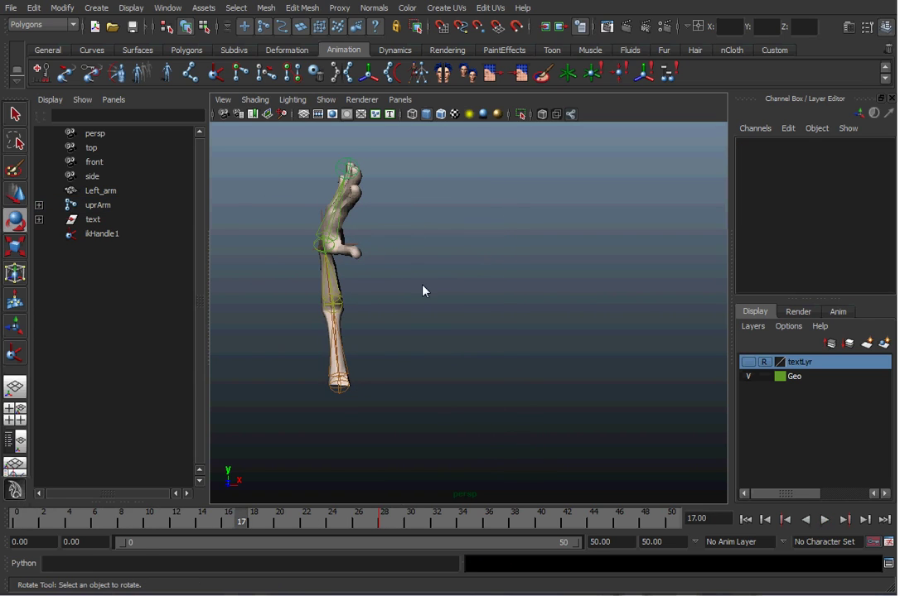
left_click(315, 247)
left_click_drag(330, 198, 370, 203)
key("s")
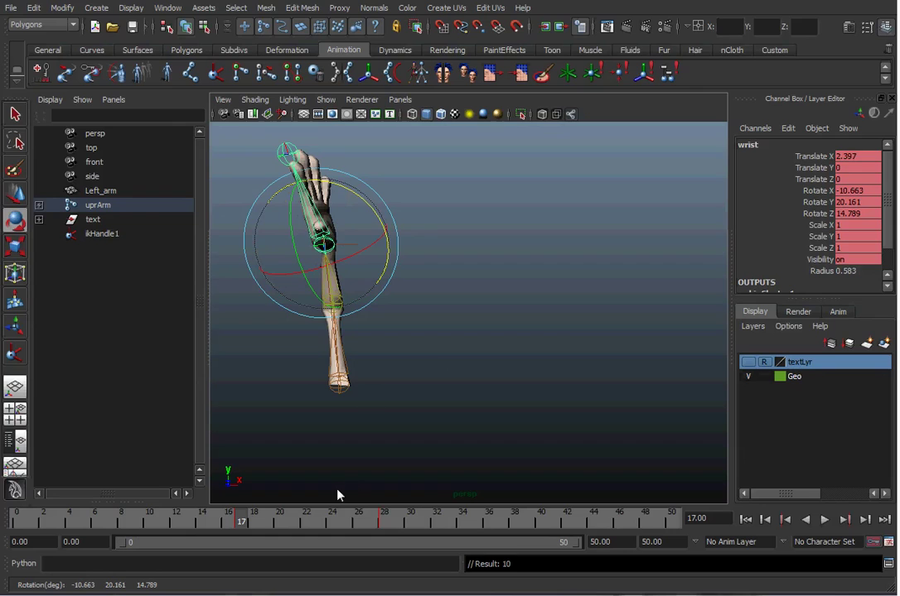
At frame 4, rotate the wrist joint to about X -22.497, Y 3.138, Z -39.034 and set a key
key("alt+v")
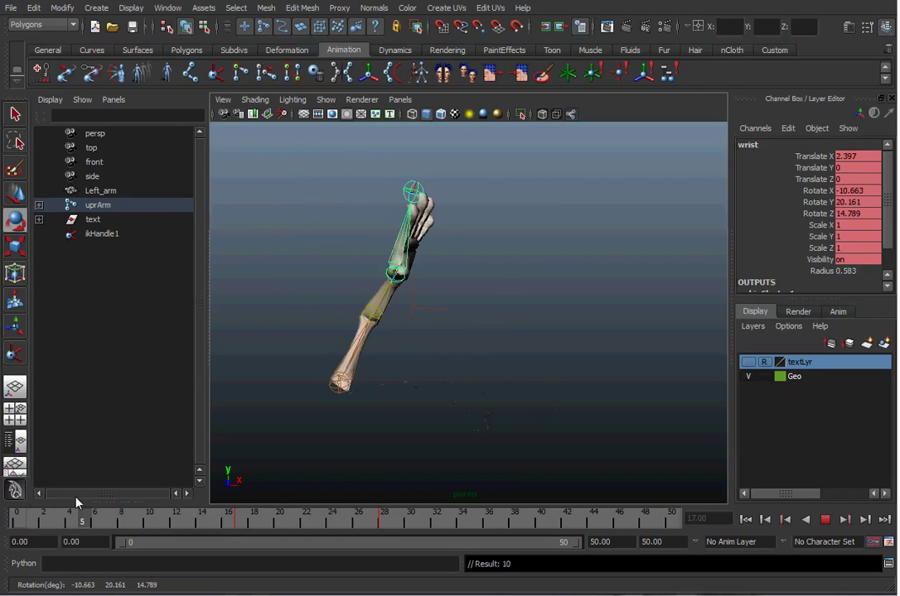
key("alt+v")
left_click_drag(449, 264, 476, 240)
key("s")
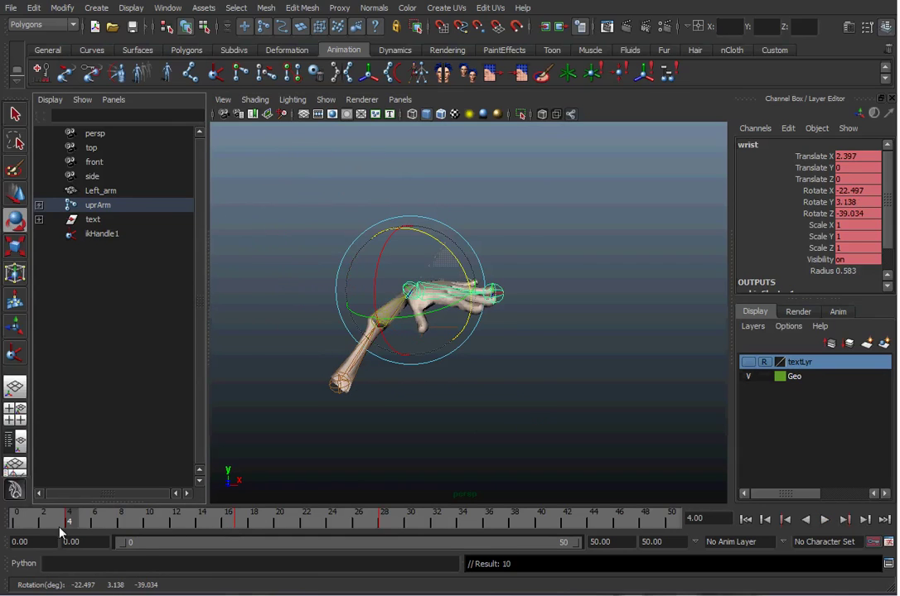
At frame 0, rotate the wrist joint to about X -15.088, Y 17.166, Z 1.027 and key it
key("alt+v")
left_click(15, 517)
left_click_drag(536, 392, 514, 353)
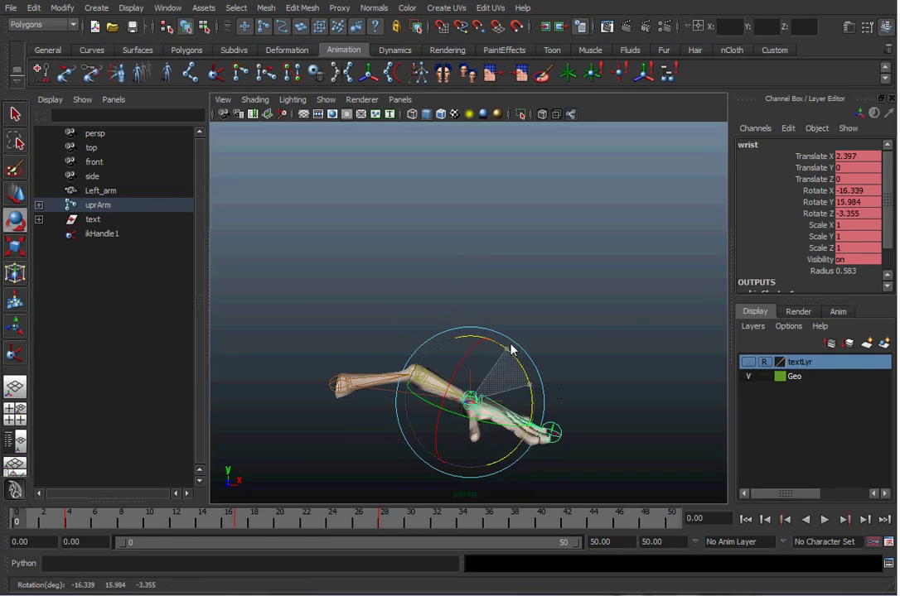
key("alt+v")
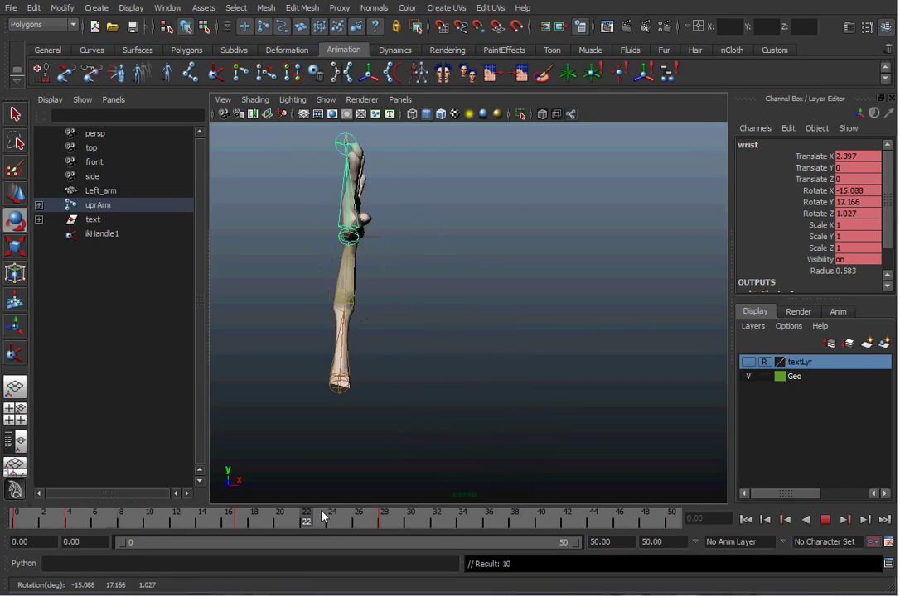
At frame 38, set ikHandle1's Ik Blend to 1 and move the handle to about X 4.634, Y -0.178, Z -0.492
left_click(385, 511)
left_click(492, 331)
left_click(429, 230)
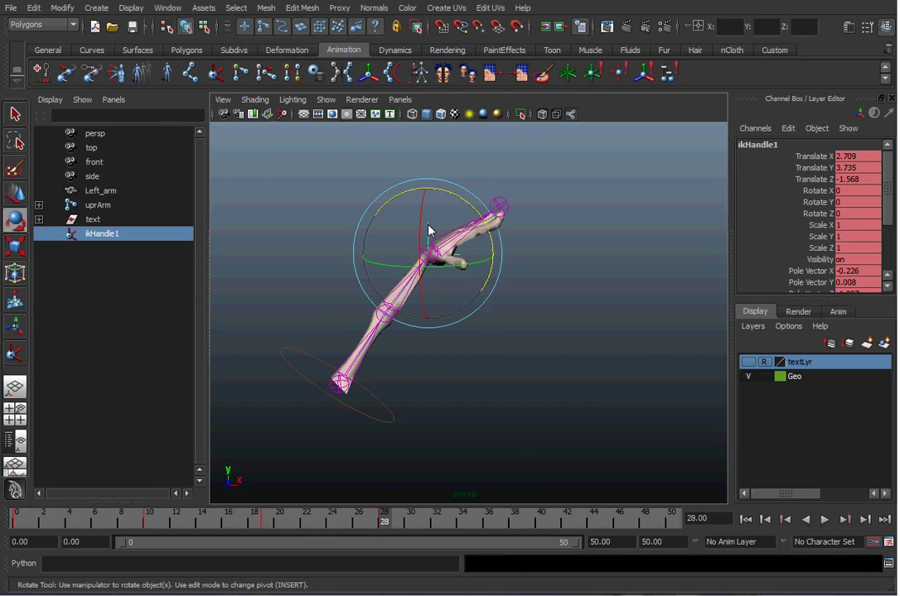
key("w")
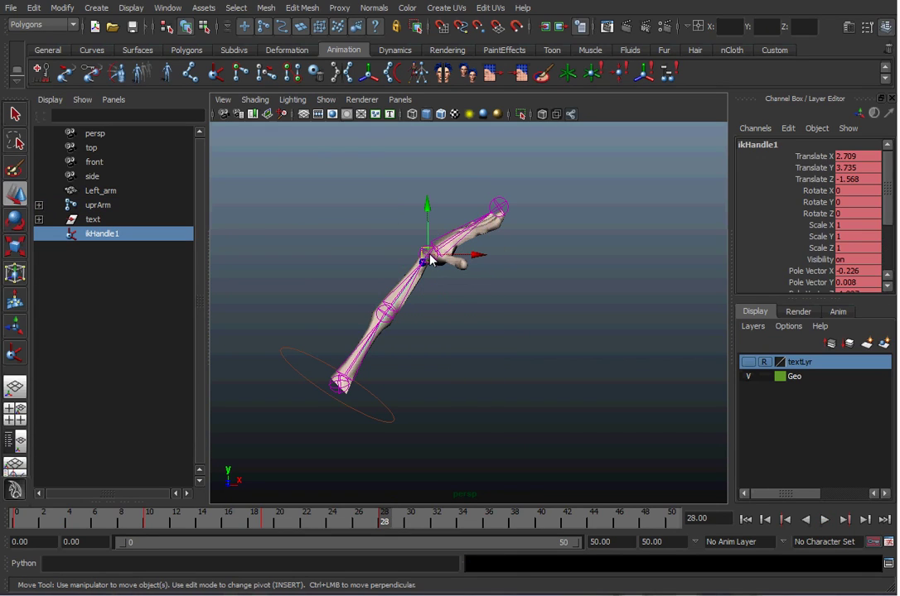
left_click_drag(389, 512, 516, 531)
left_click(430, 240)
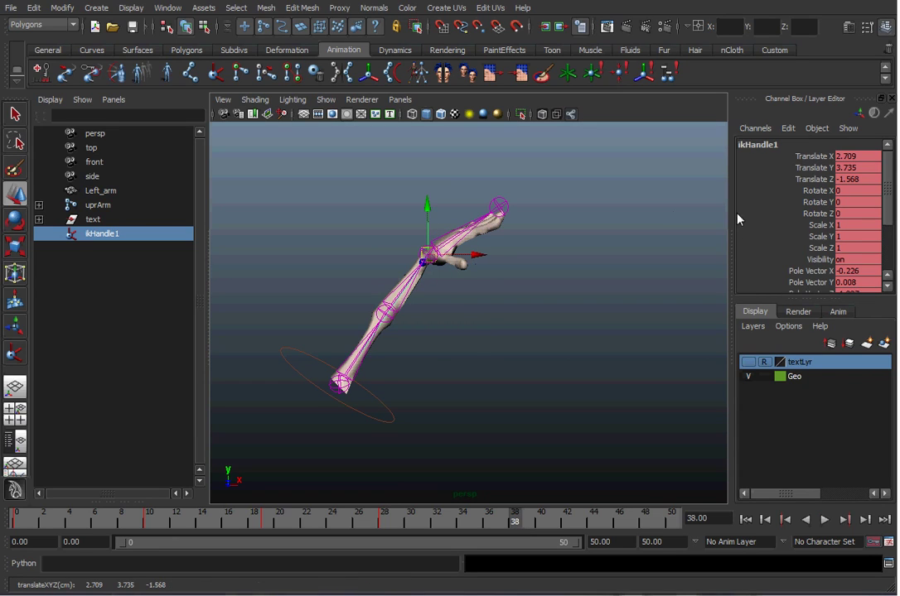
left_click(468, 258)
scroll(891, 238, "down", 2)
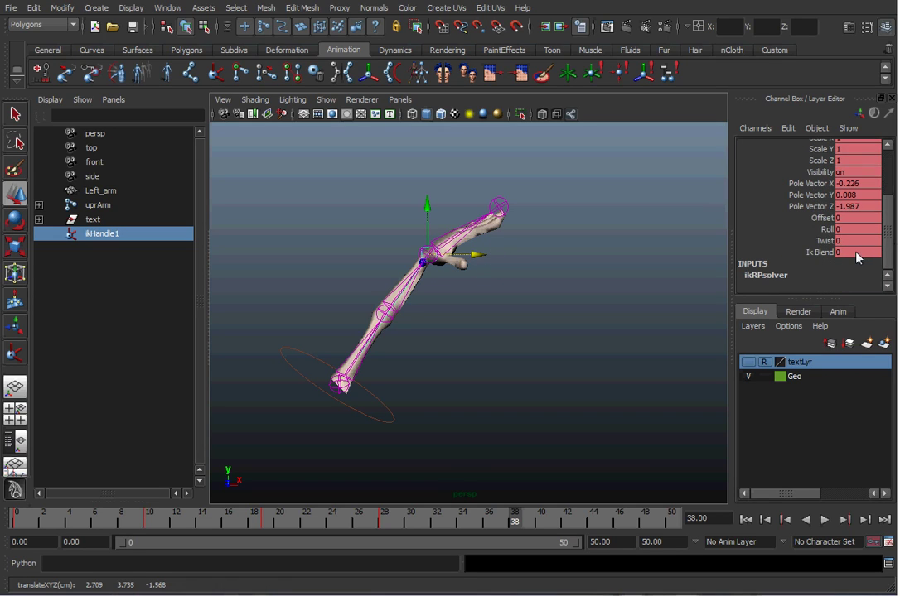
type("1")
key("Return")
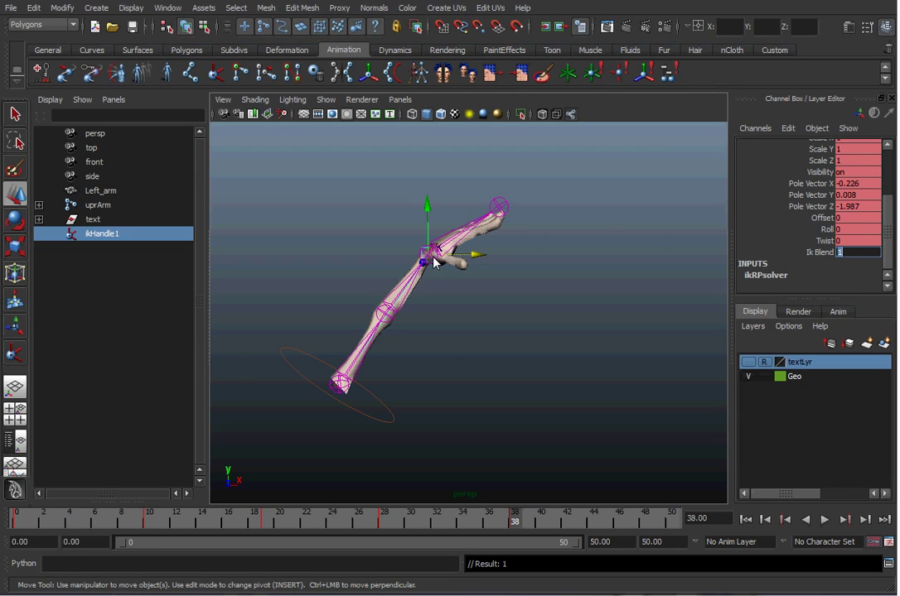
left_click_drag(428, 252, 520, 378)
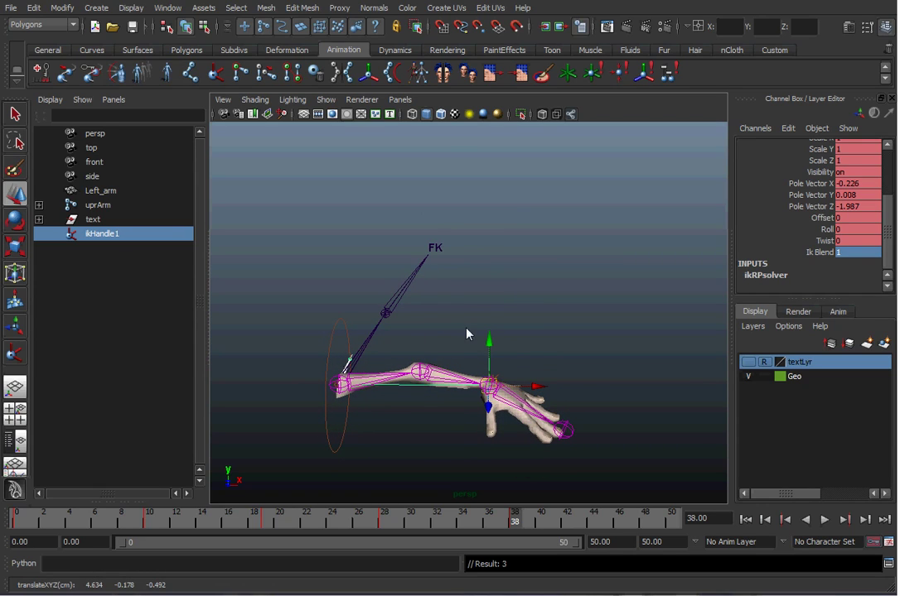
Switch ikHandle1's Ik Blend to 0 and back to 1, and key the handle at frame 38
left_click(856, 256)
type("0")
key("Return")
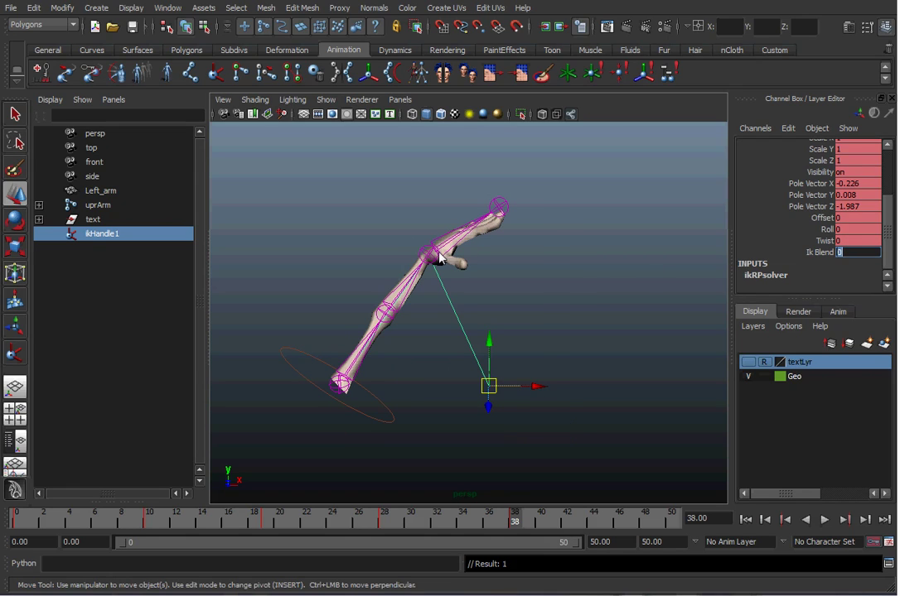
type("1")
key("Return")
left_click(580, 298)
left_click(517, 386)
At frame 50, snap the IK handle to the FK pose with Move IK to FK and play back the animation
left_click_drag(514, 528, 673, 522)
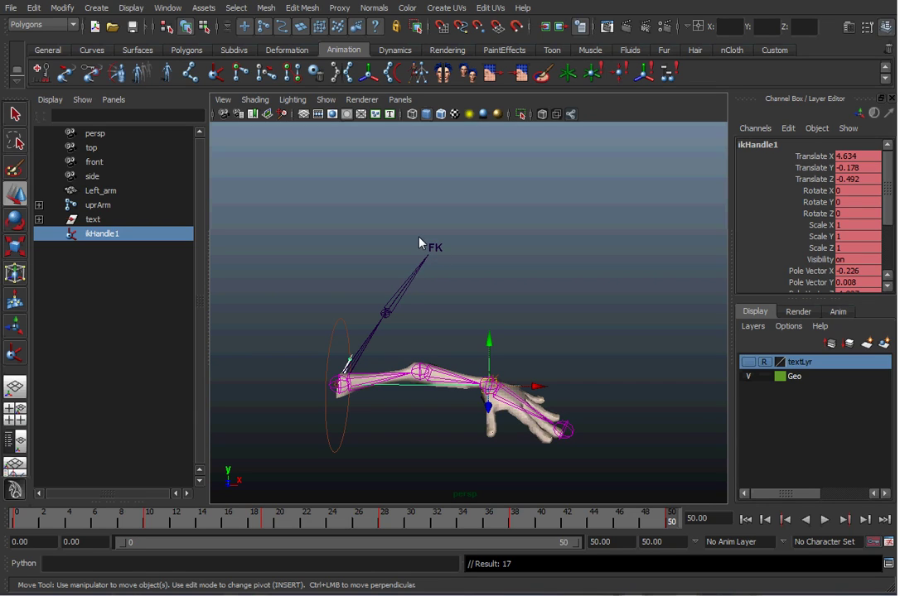
key("space")
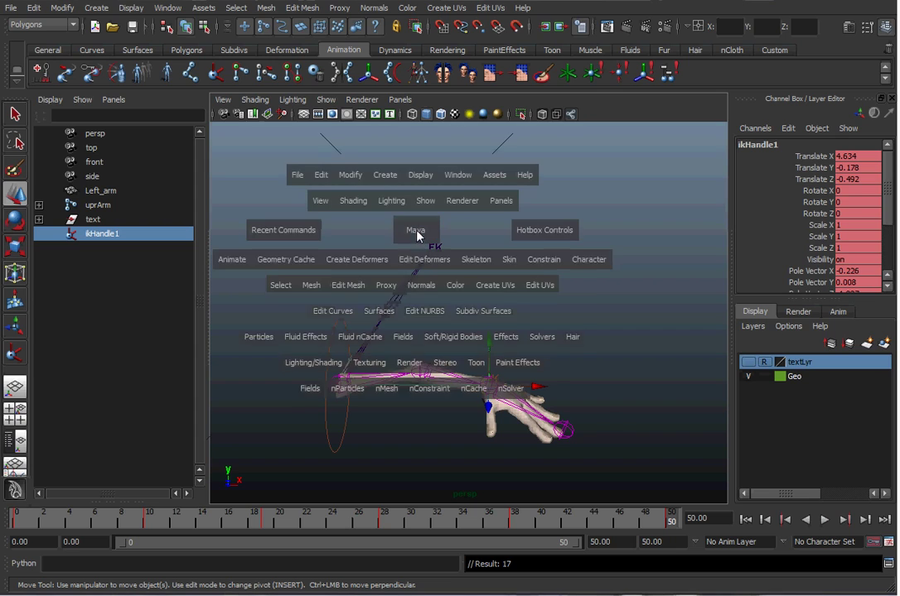
left_click(240, 262)
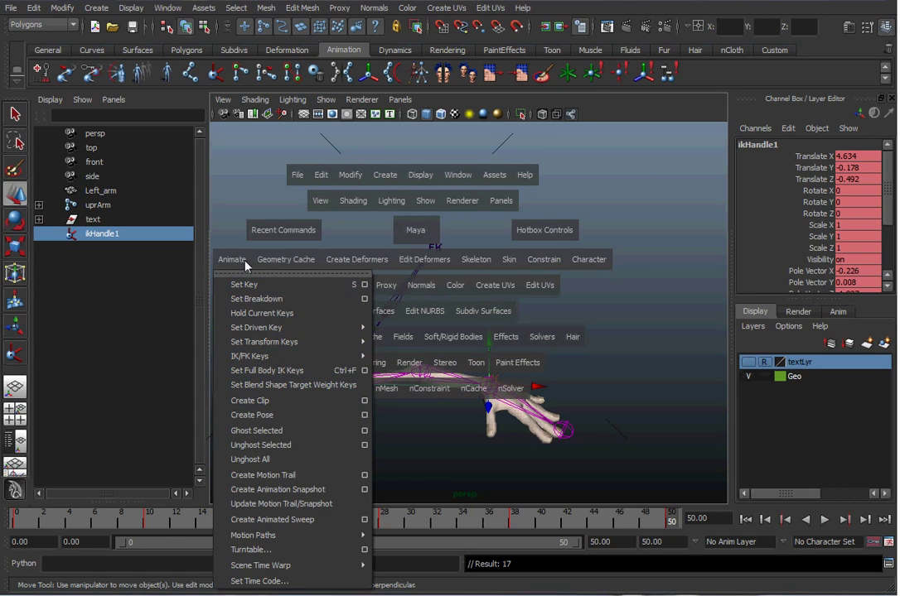
mouse_move(282, 356)
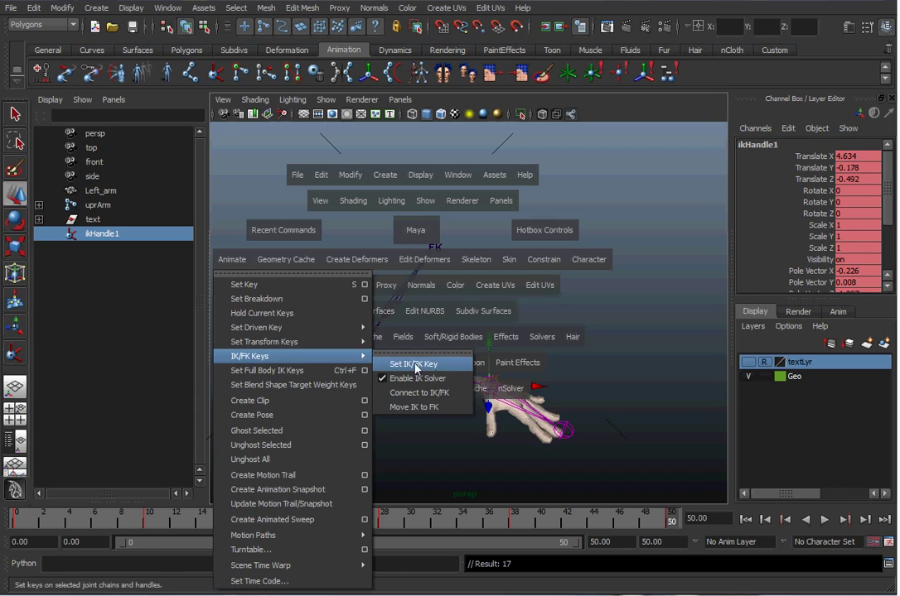
left_click(435, 407)
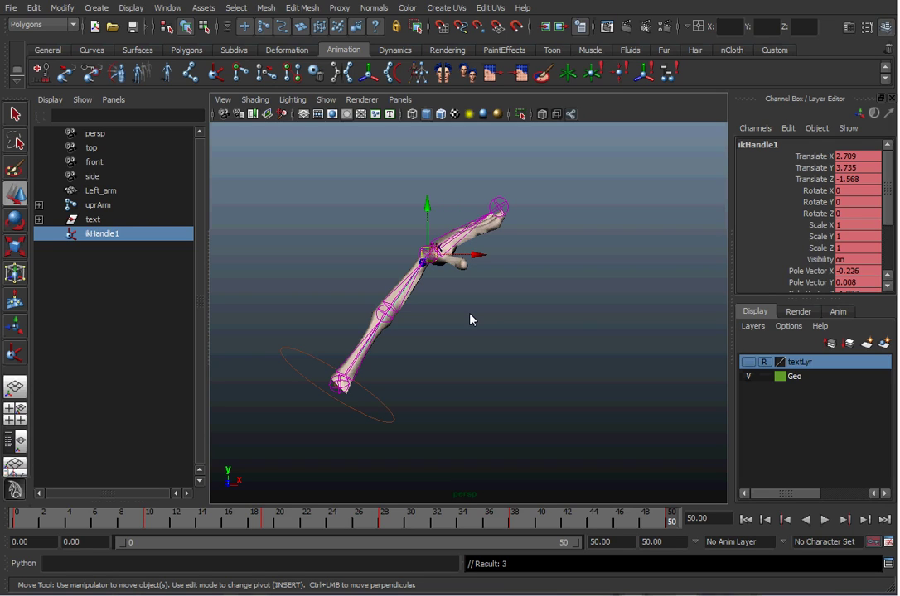
key("alt+v")
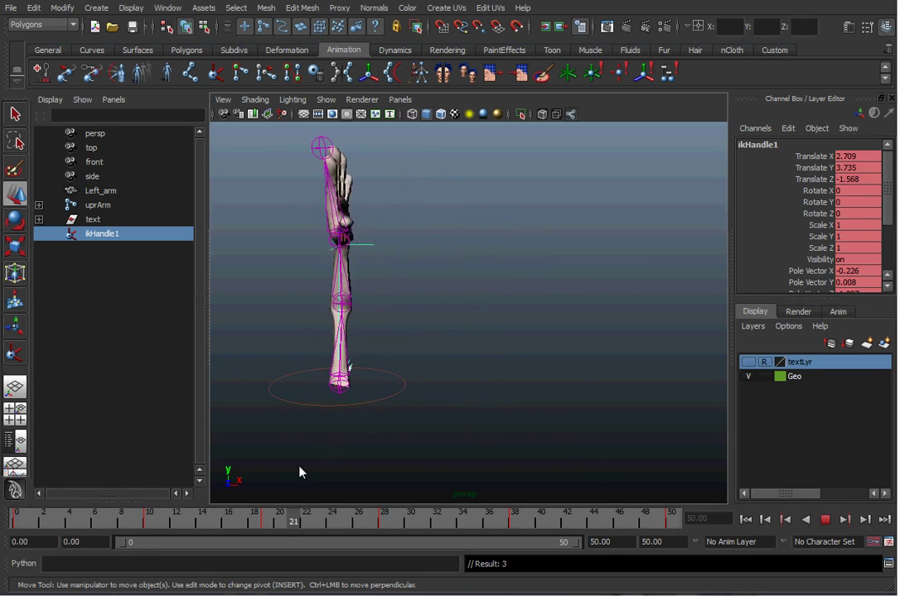
key("alt+v")
At frame 50, move ikHandle1 down to about X 4.81, Y -0.05, Z -0.538 so the arm lies roughly horizontal
left_click_drag(424, 257, 495, 381)
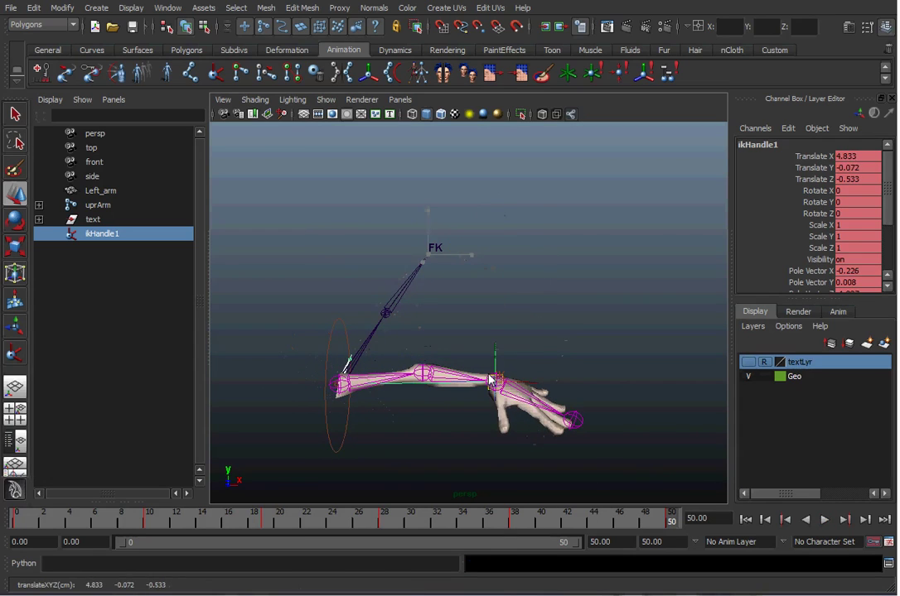
key("e")
scroll(832, 248, "down", 3)
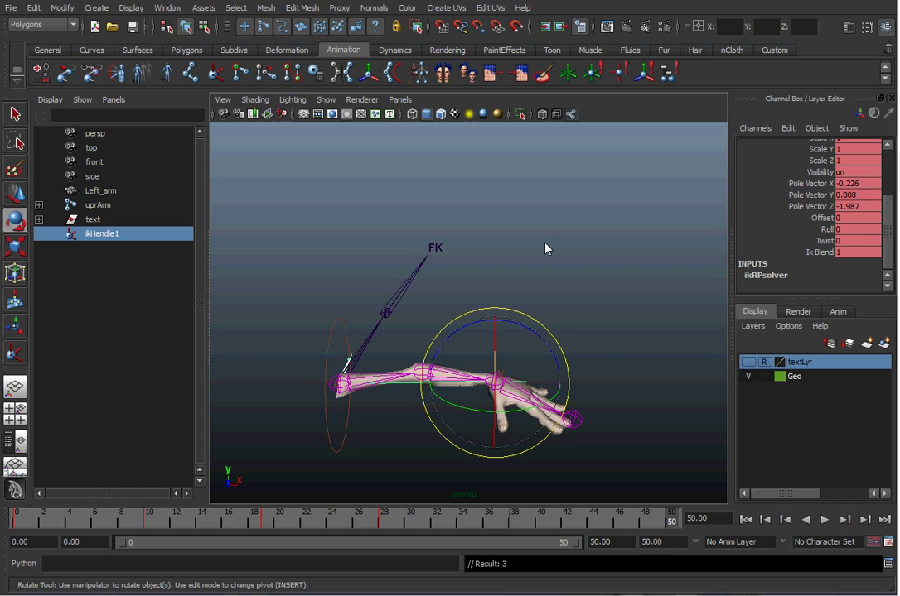
scroll(812, 215, "up", 3)
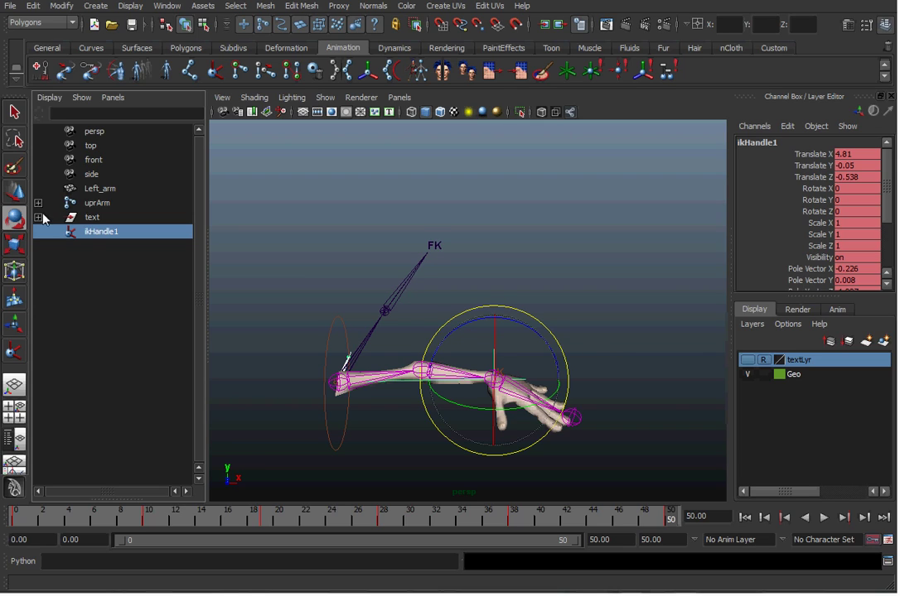
Delete ikHandle1 from the arm rig
left_click(93, 217)
left_click(102, 231)
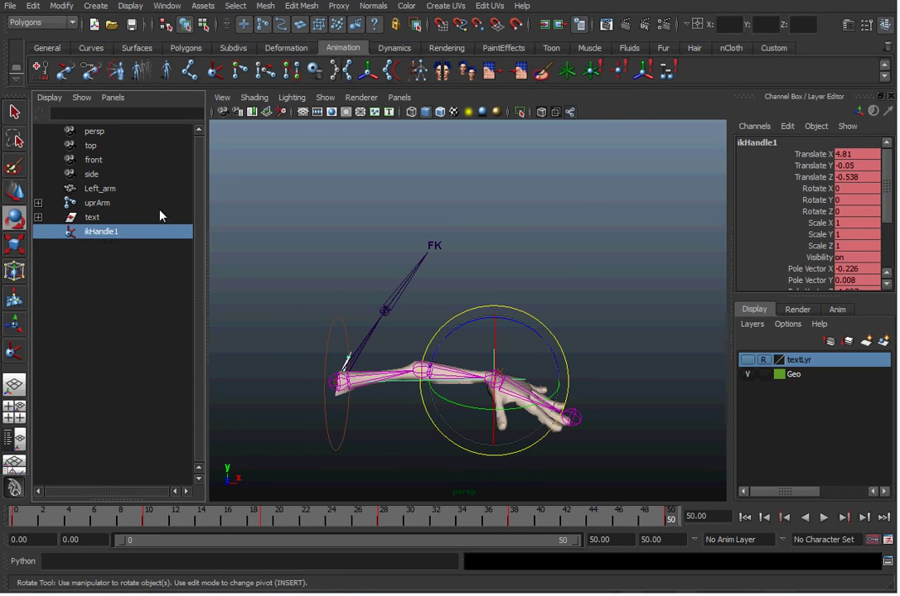
key("Delete")
Return the arm skeleton to its bind pose from the elbow joint and clear the selection
left_click(391, 320)
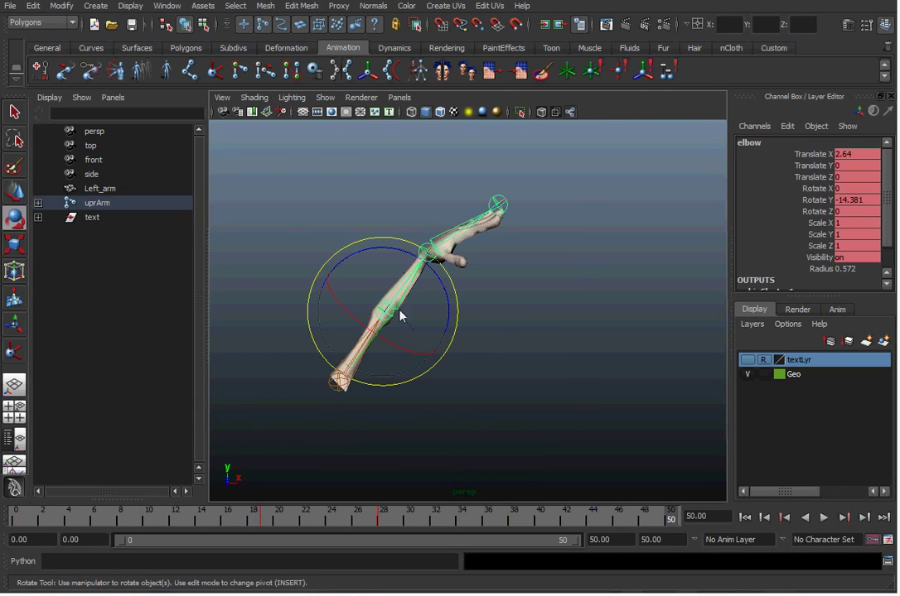
key("space")
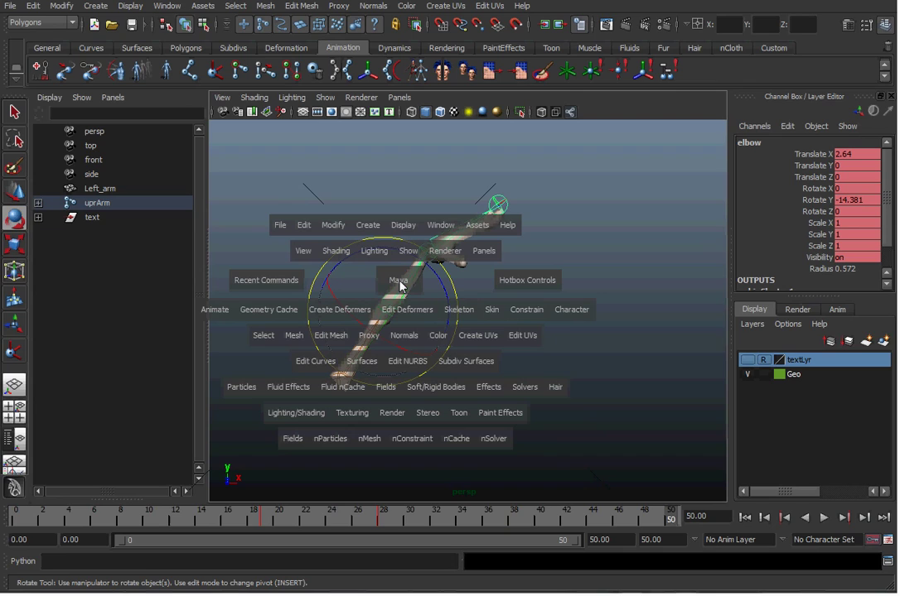
left_click(492, 309)
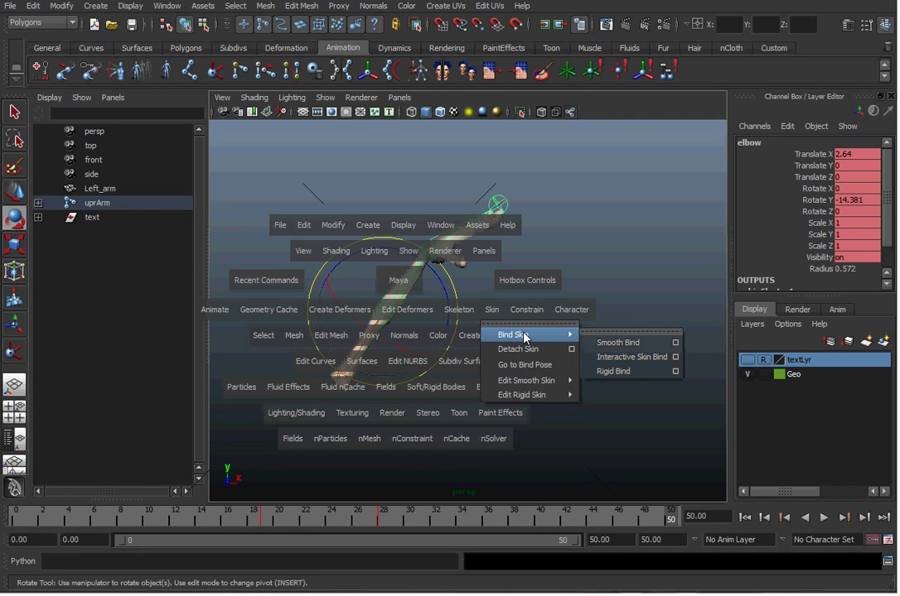
left_click(535, 365)
left_click(516, 317)
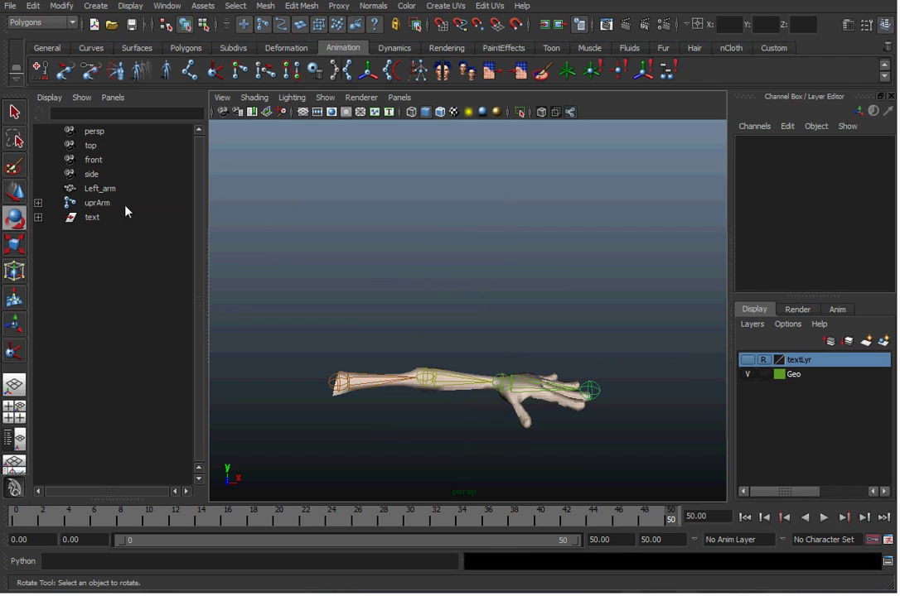
Expand the uprArm joint hierarchy and rename the root joint uprArm_bind
left_click(38, 203)
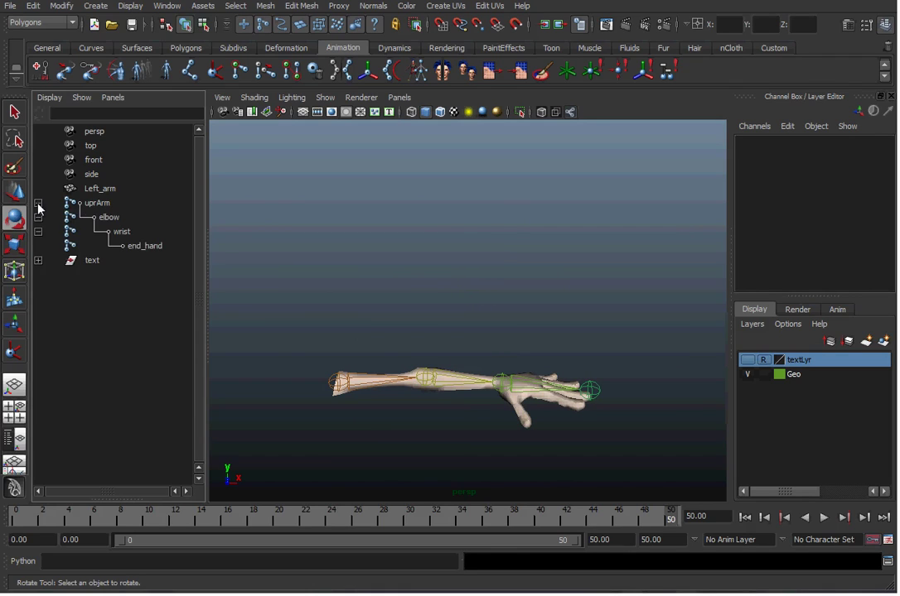
left_click(95, 203)
left_click(109, 219)
left_click(120, 231)
left_click(95, 203)
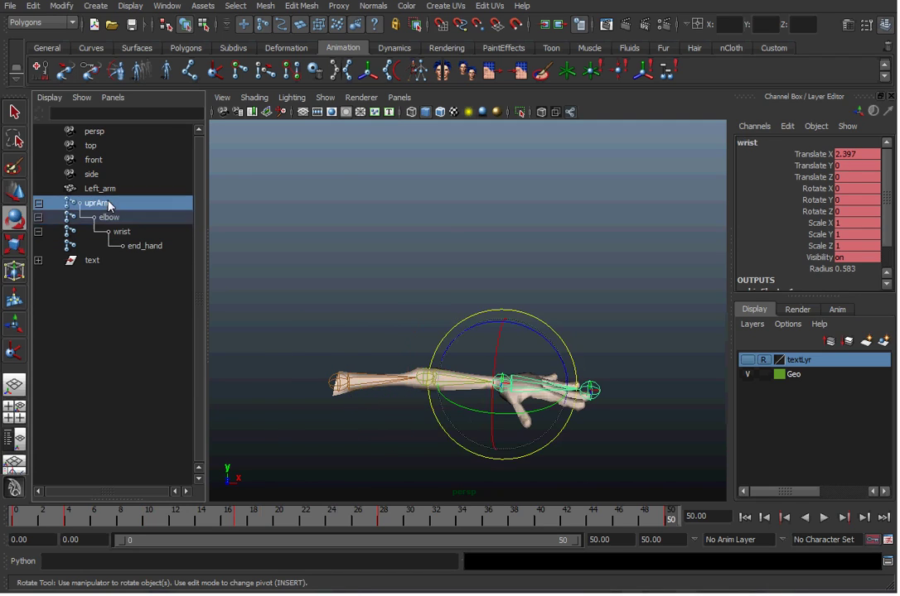
double_click(116, 207)
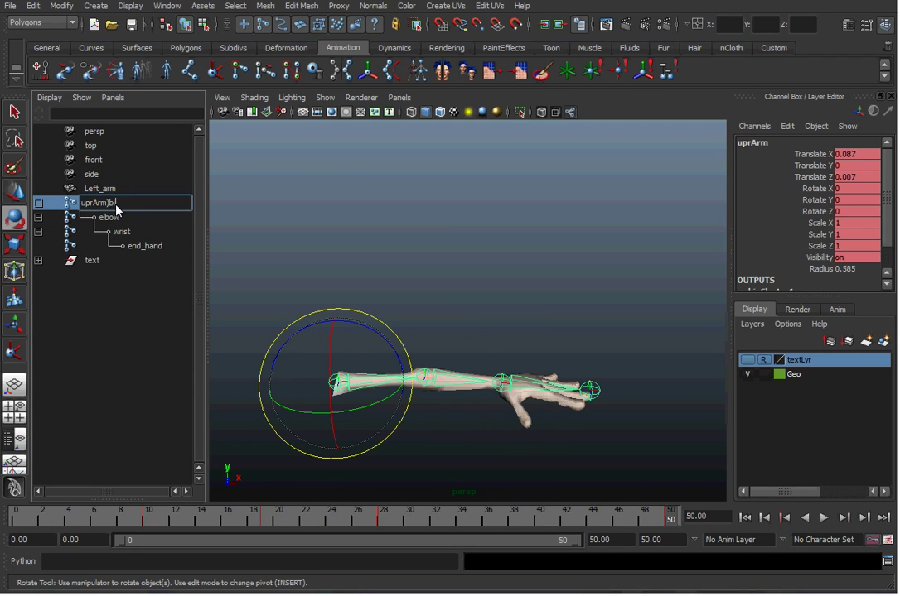
type("_bind")
key("Return")
Rename the elbow joint elbow_bind and the wrist joint wrist_bind
double_click(124, 219)
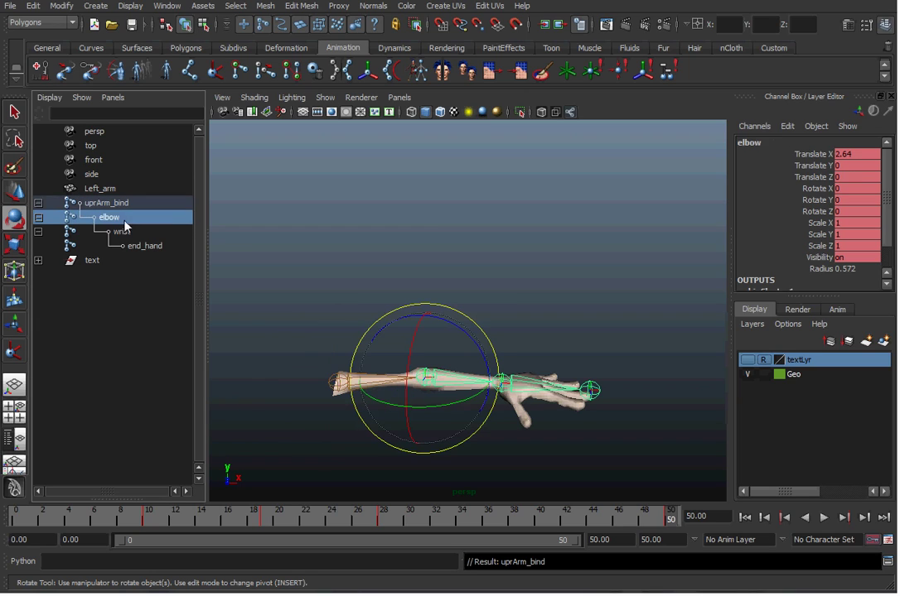
type("_bind")
key("Return")
double_click(137, 232)
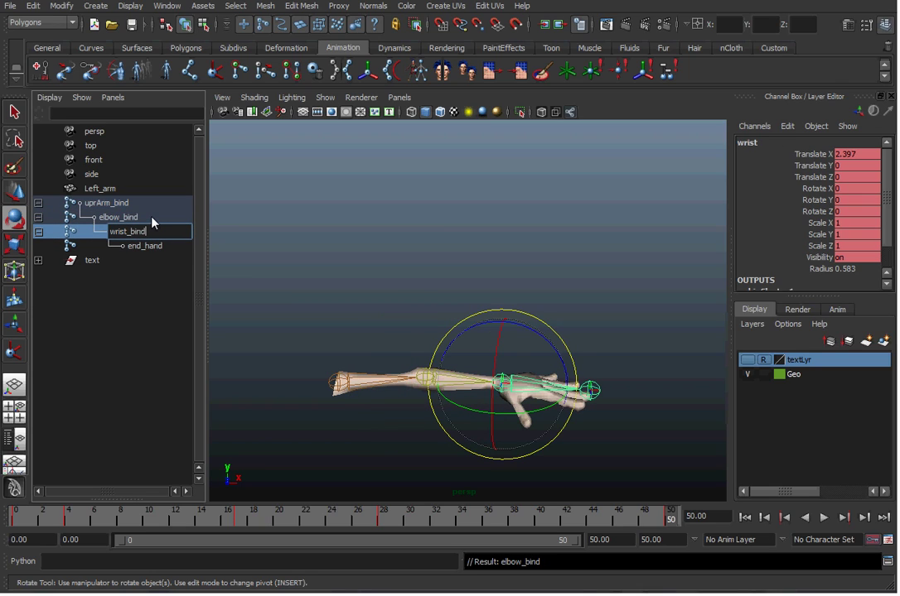
type("_bind")
key("Return")
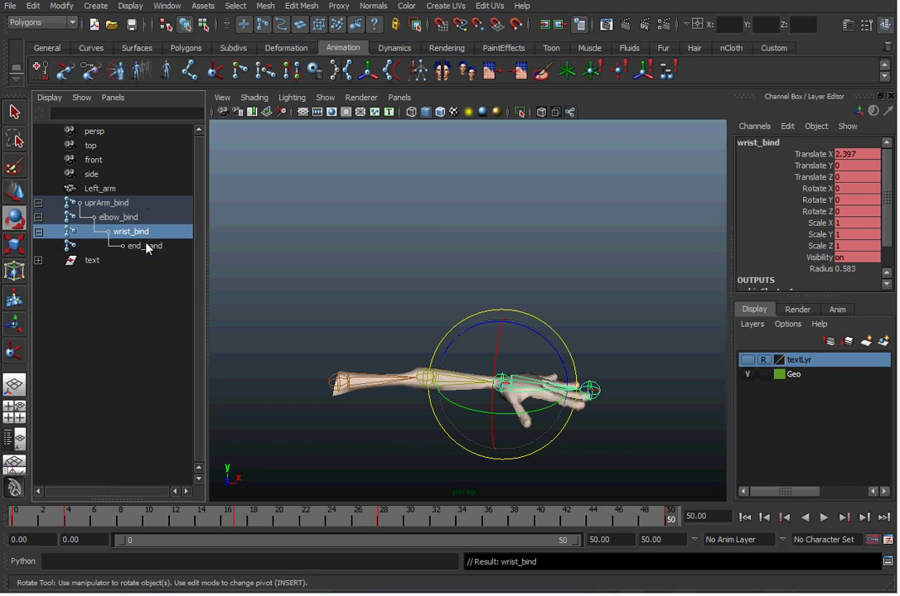
left_click(146, 246)
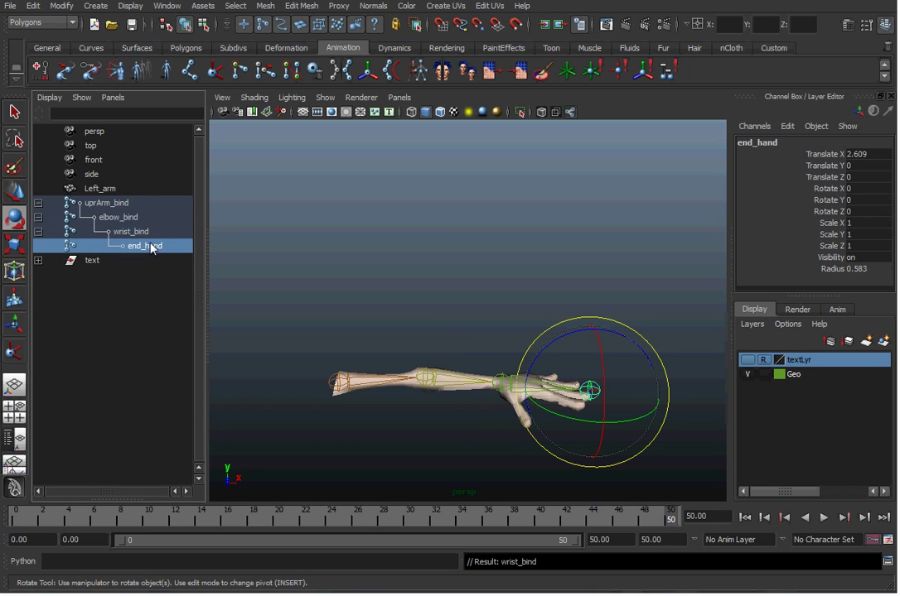
Duplicate the uprArm_bind chain and move the copy up to about Translate Y 2.027
left_click(111, 204)
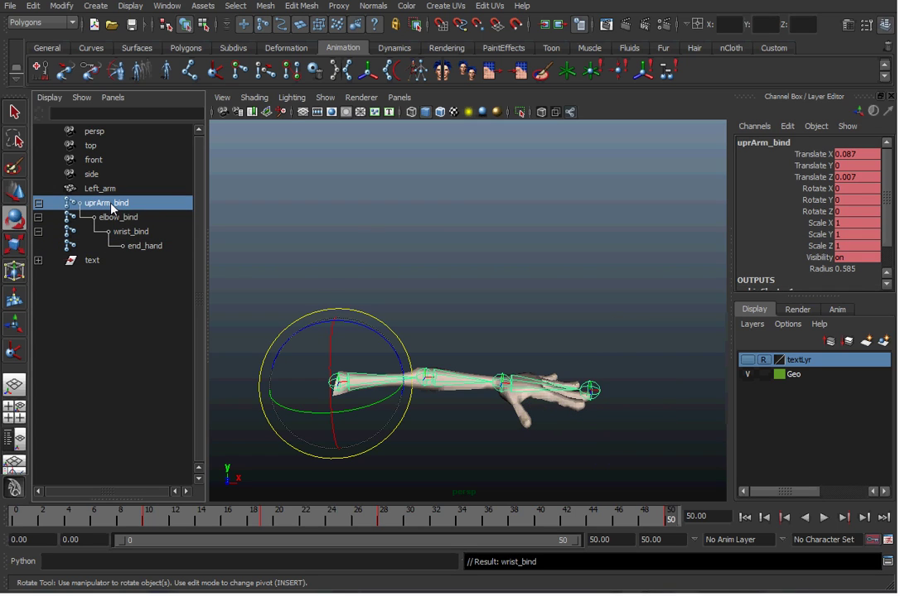
key("ctrl+d")
key("w")
left_click_drag(336, 340, 337, 274)
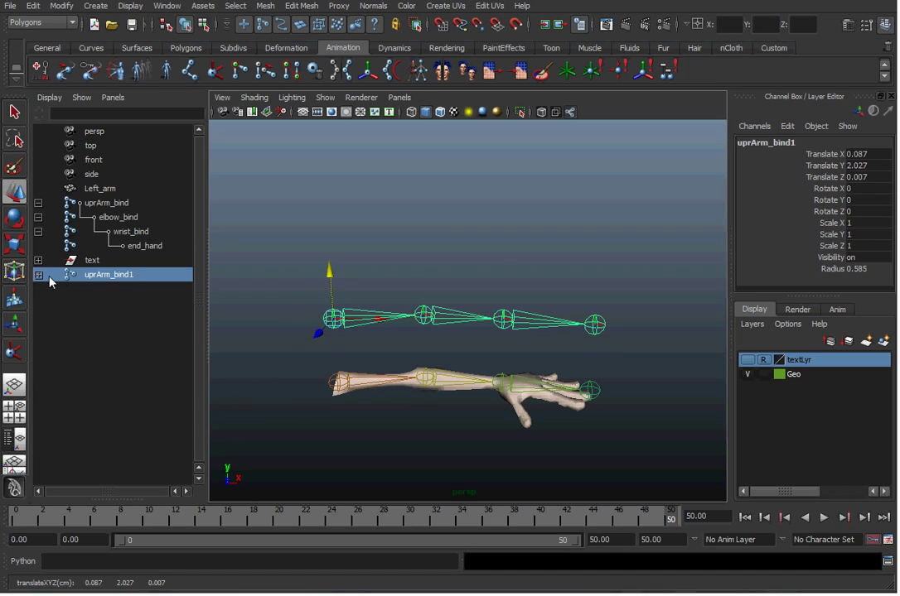
Duplicate the raised joint chain and move the new copy below the arm to about Translate Y -2.061
key("ctrl+d")
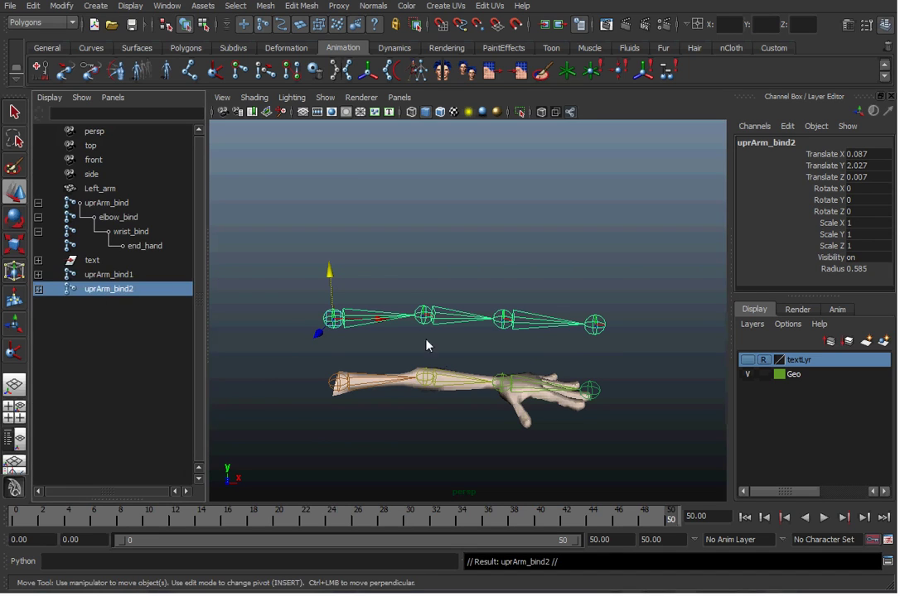
left_click_drag(329, 275, 337, 412)
middle_click_drag(405, 350, 423, 299, "alt")
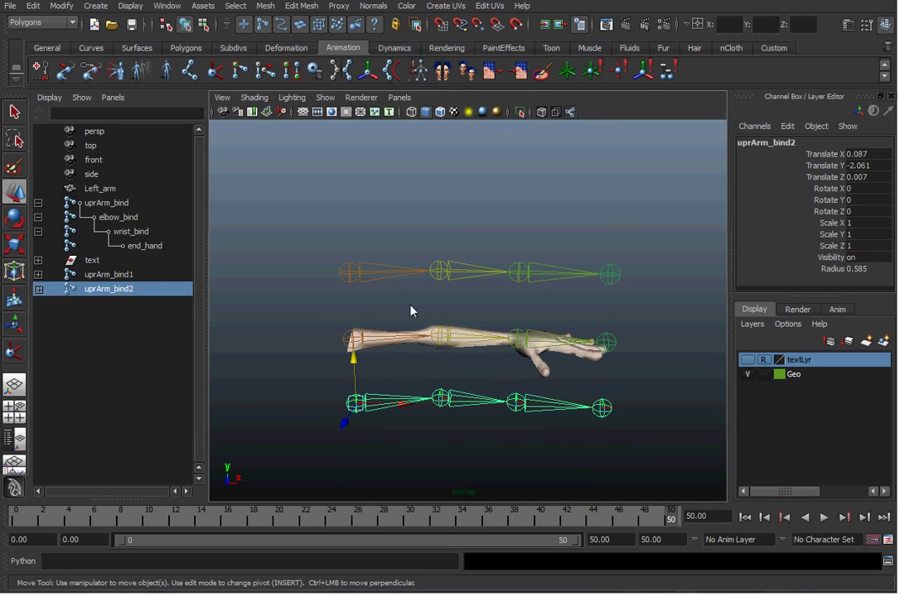
Expand the uprArm_bind1 hierarchy and delete its end_hand joint
left_click(38, 274, "shift")
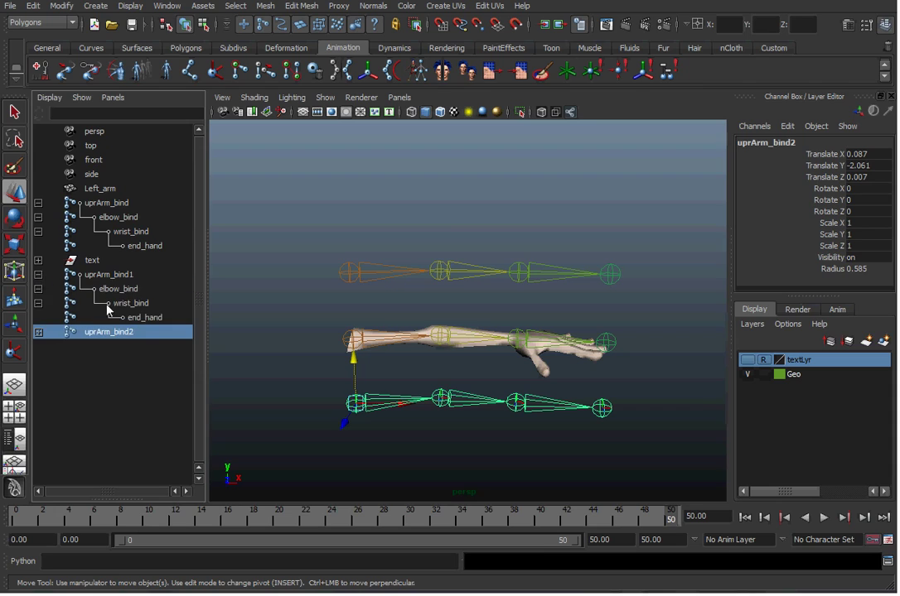
left_click(135, 317)
key("Delete")
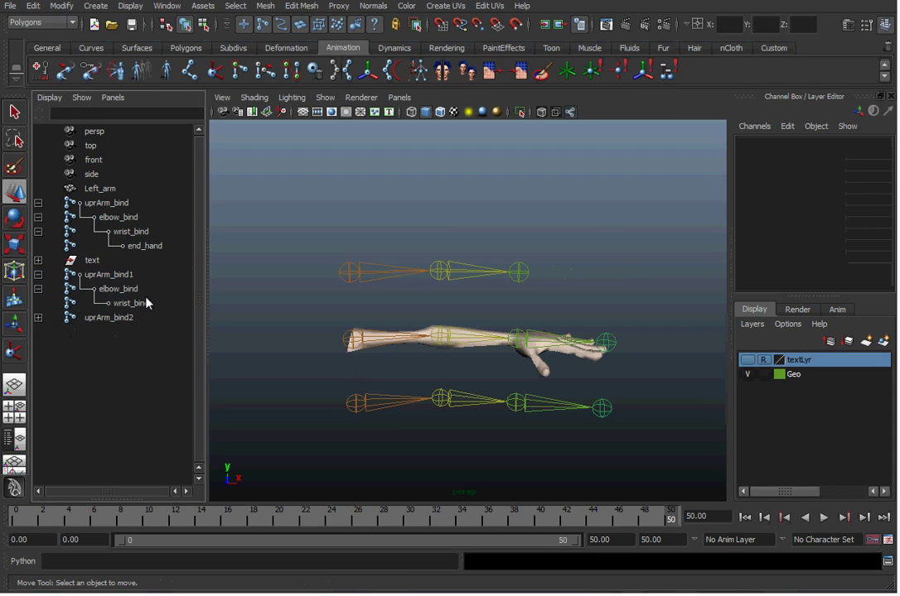
Expand the uprArm_bind2 hierarchy and delete its end_hand joint
left_click(39, 318, "shift")
left_click(126, 361)
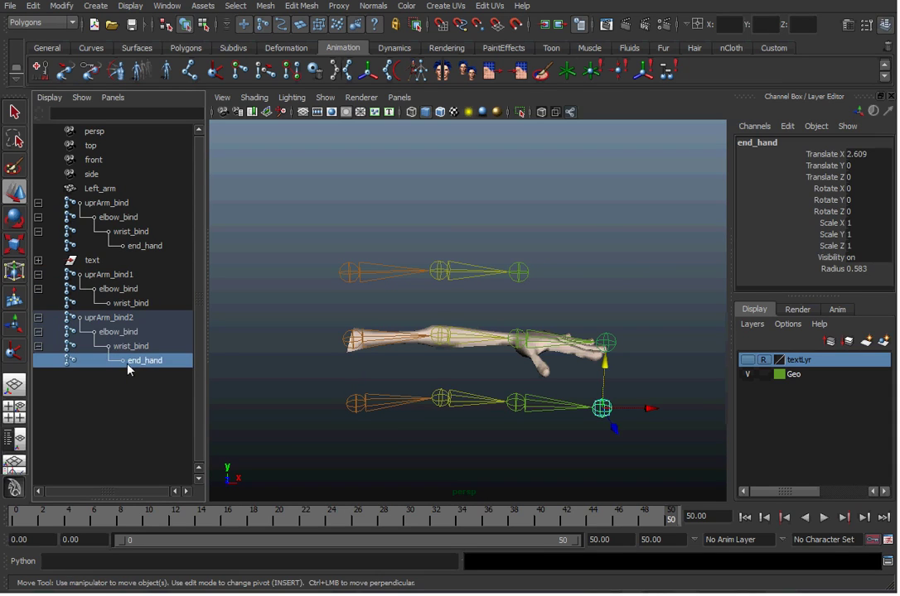
key("Delete")
Search and replace "bind" with "FK" in the names of the whole uprArm_bind1 hierarchy
left_click(123, 275)
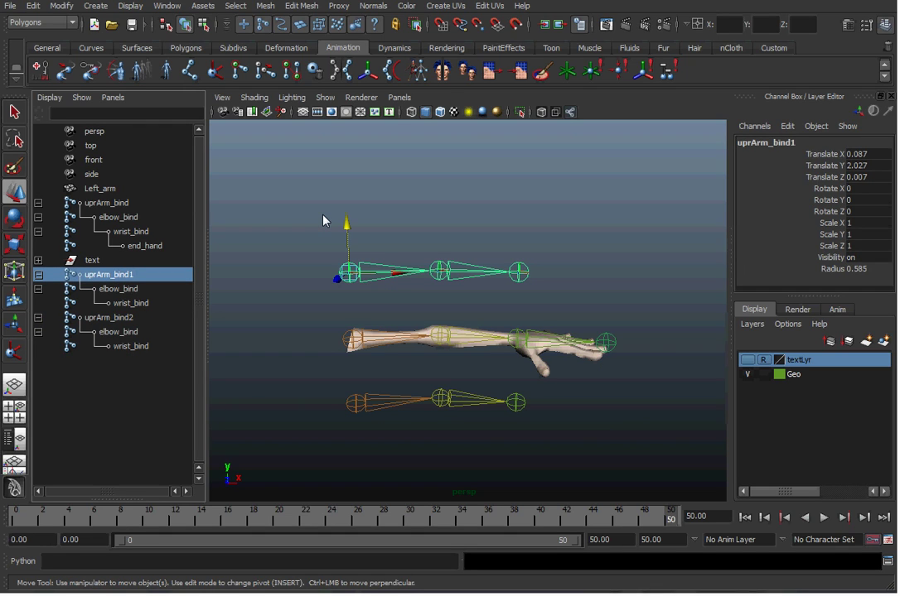
key("space")
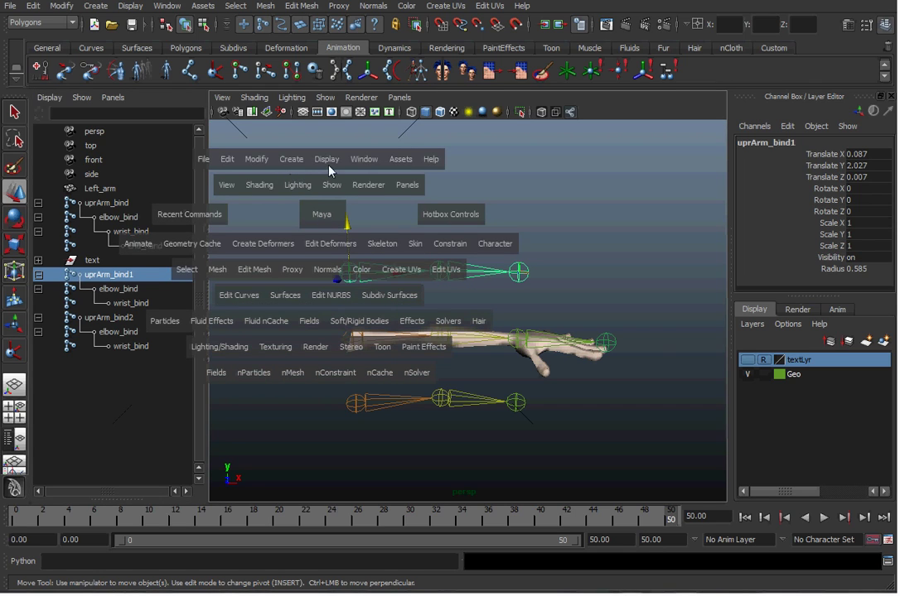
left_click(256, 159)
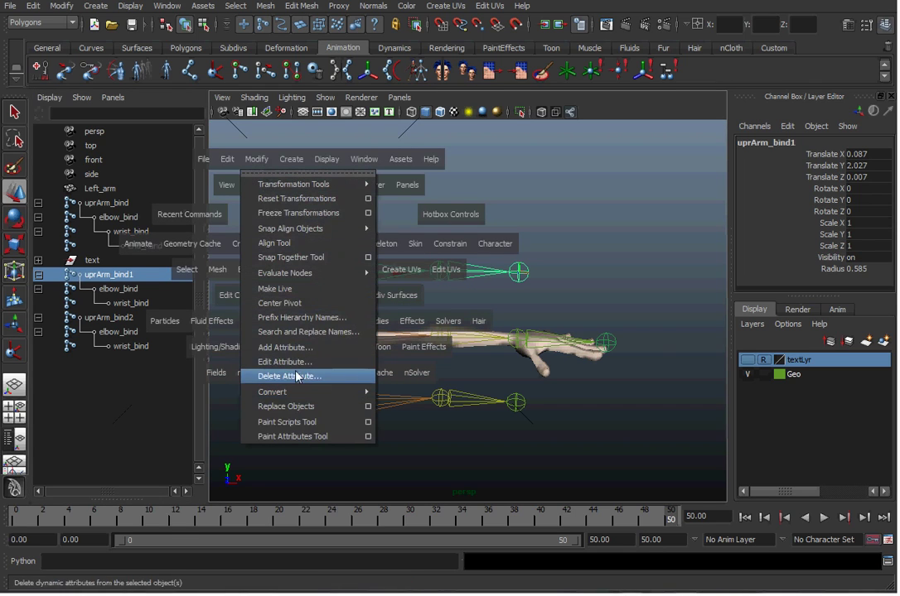
left_click(300, 332)
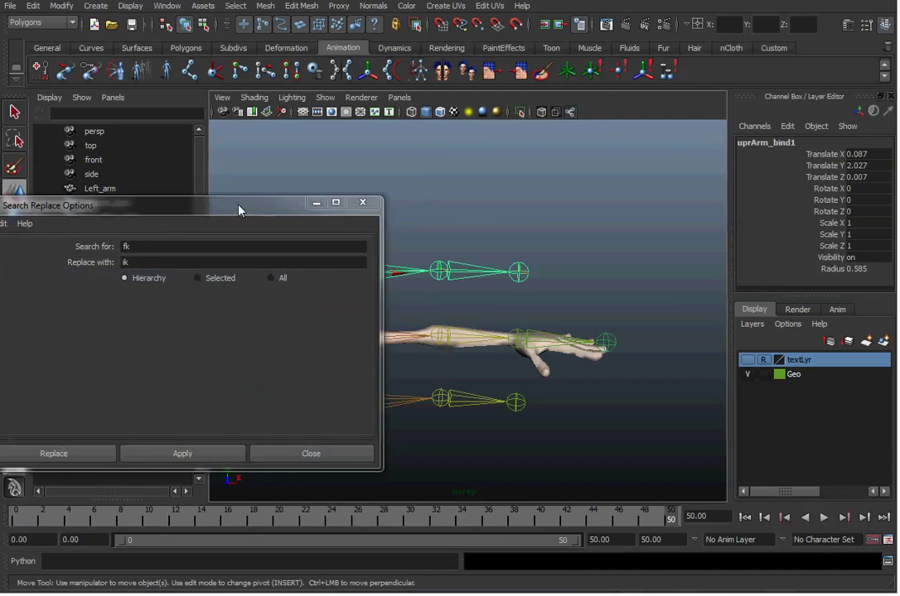
left_click_drag(236, 208, 520, 185)
type("bind")
key("Tab")
type("FK")
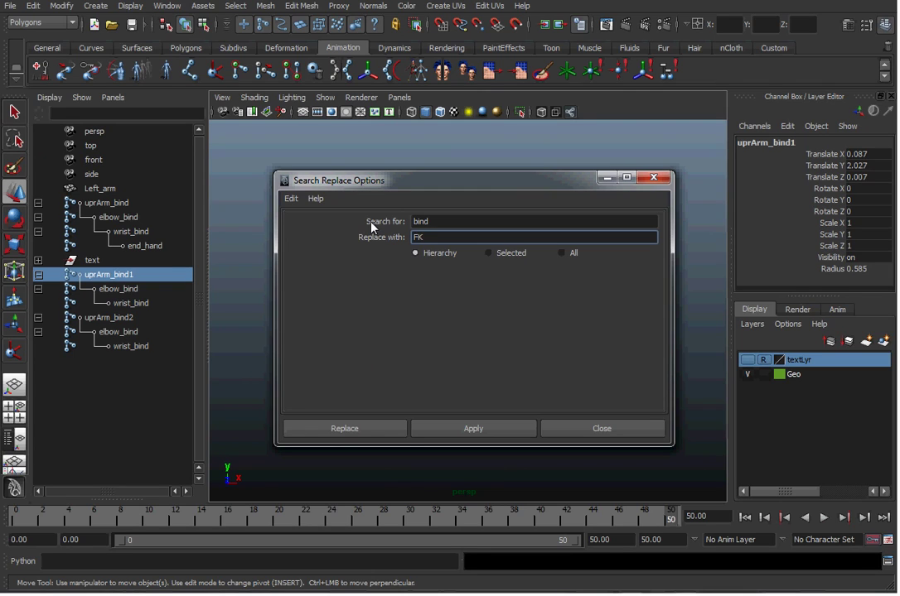
left_click(474, 429)
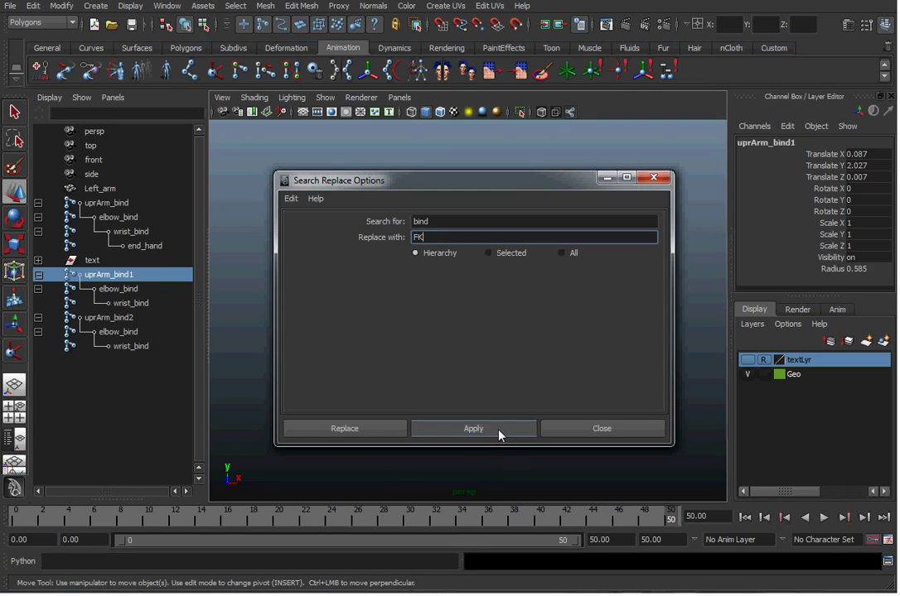
Rename the root joint of the FK chain to uprArm_FK
double_click(139, 283)
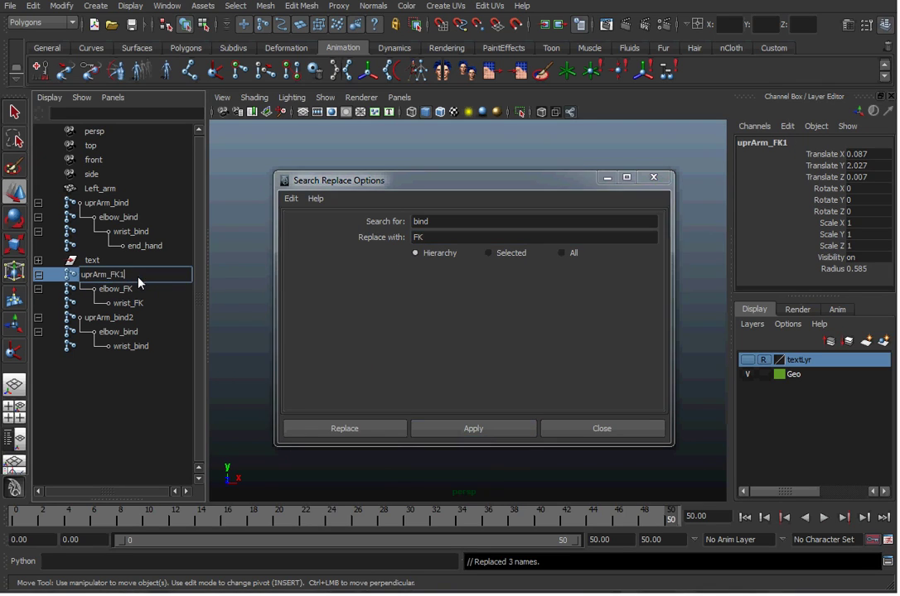
key("BackSpace")
key("Return")
Search and replace "bind" with "IK" in the names of the whole uprArm_bind2 hierarchy
left_click(112, 318)
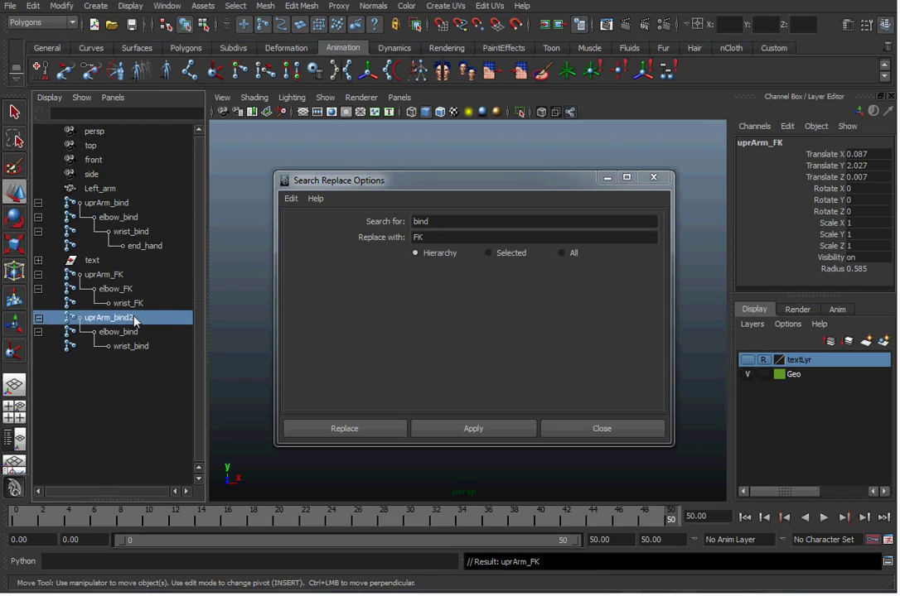
double_click(440, 236)
type("IK")
left_click(477, 430)
left_click(600, 429)
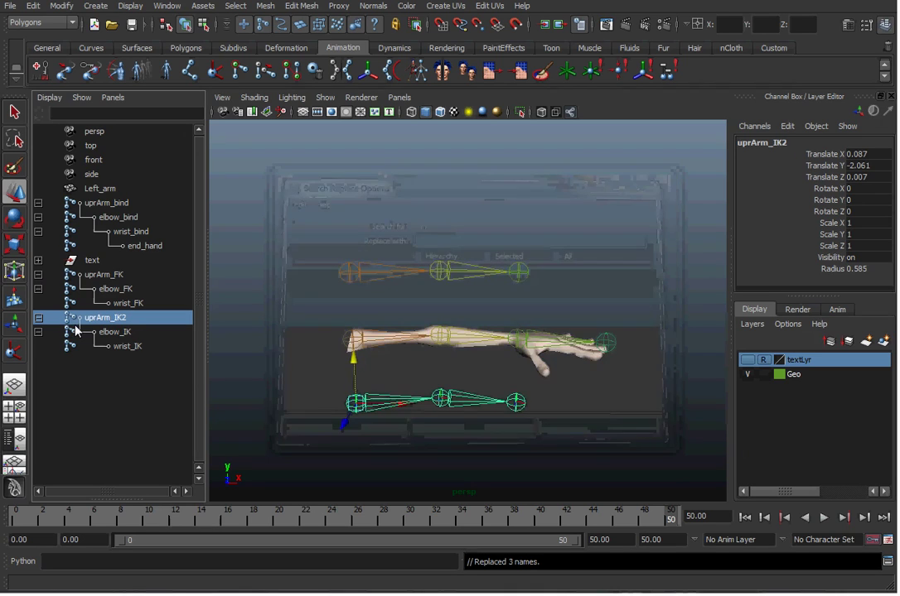
Rename the root joint of the IK chain to uprArm_IK
double_click(131, 324)
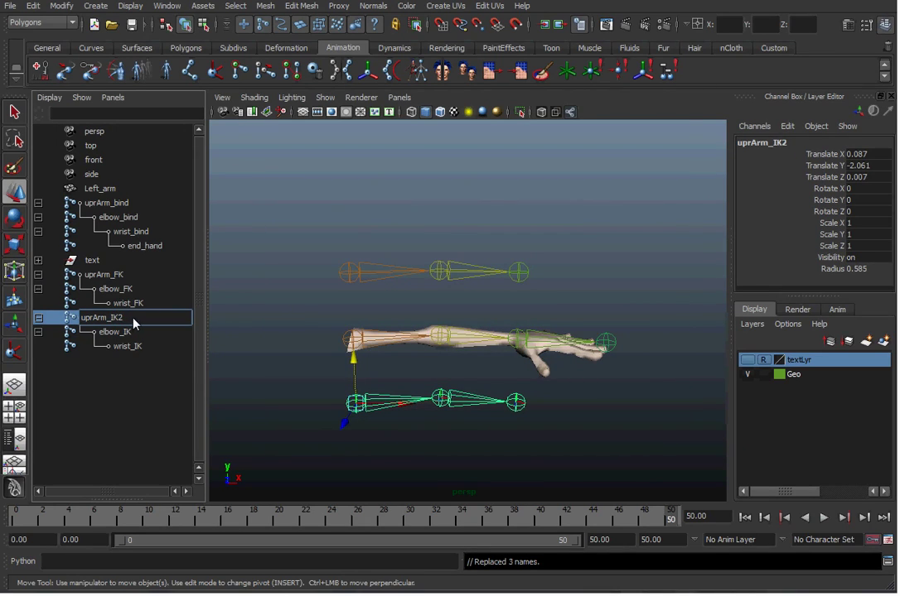
key("Return")
left_click(424, 299)
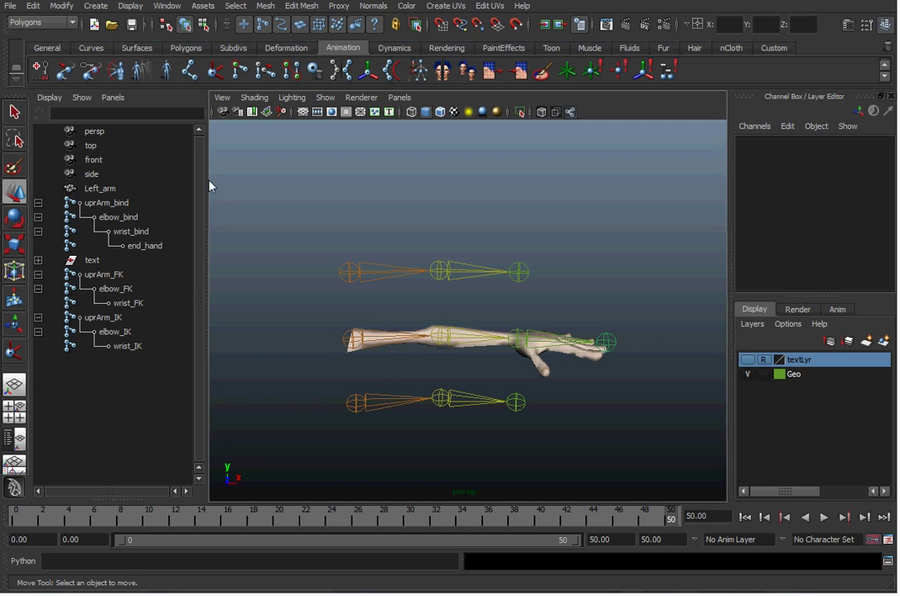
Create an IK handle with ikRPsolver from the uprArm_IK joint to the wrist_IK joint
left_click(188, 70)
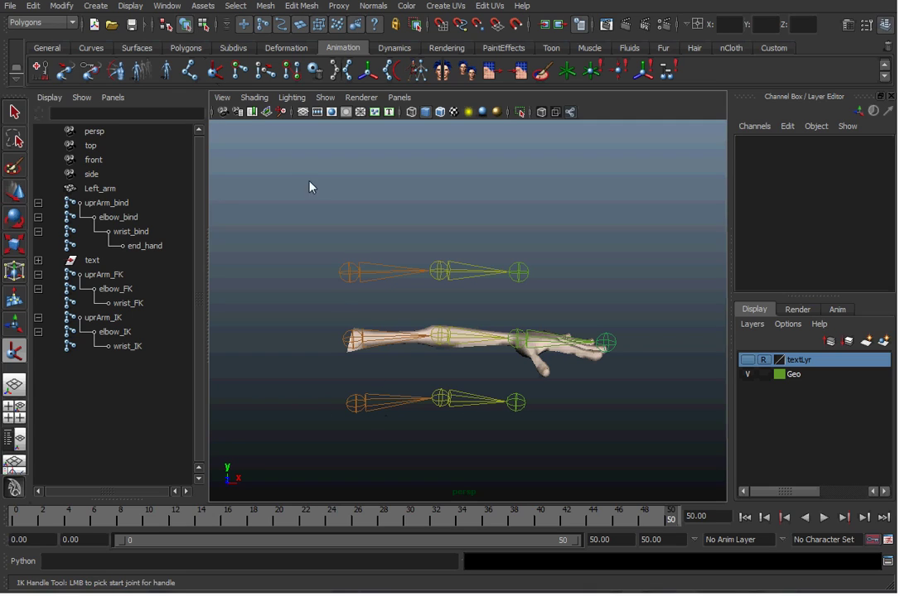
double_click(217, 72)
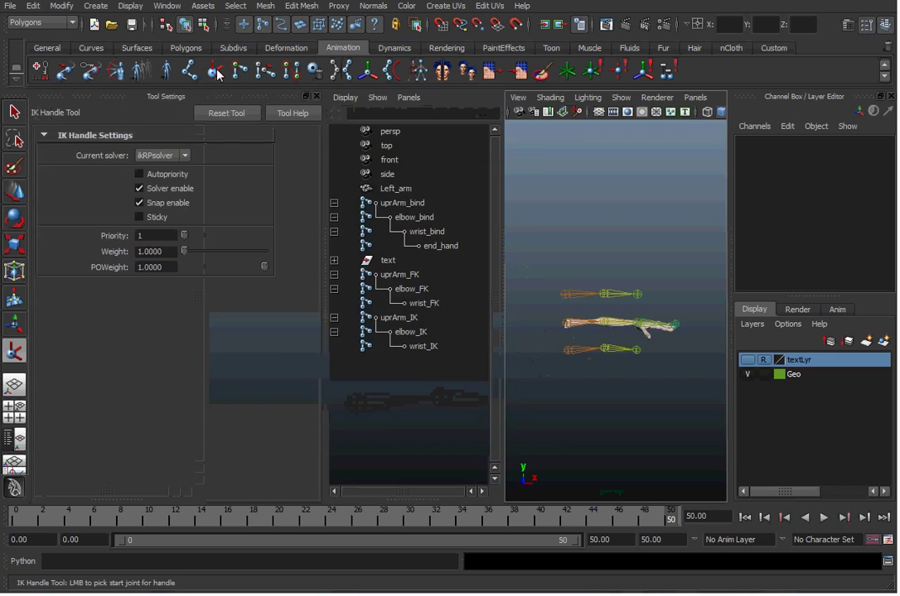
left_click(316, 96)
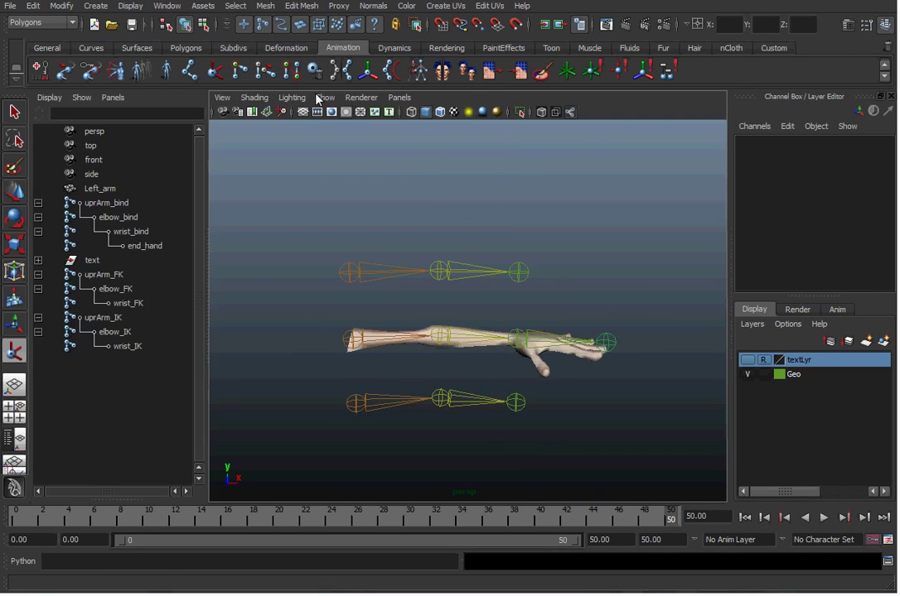
left_click(357, 405)
left_click(517, 403)
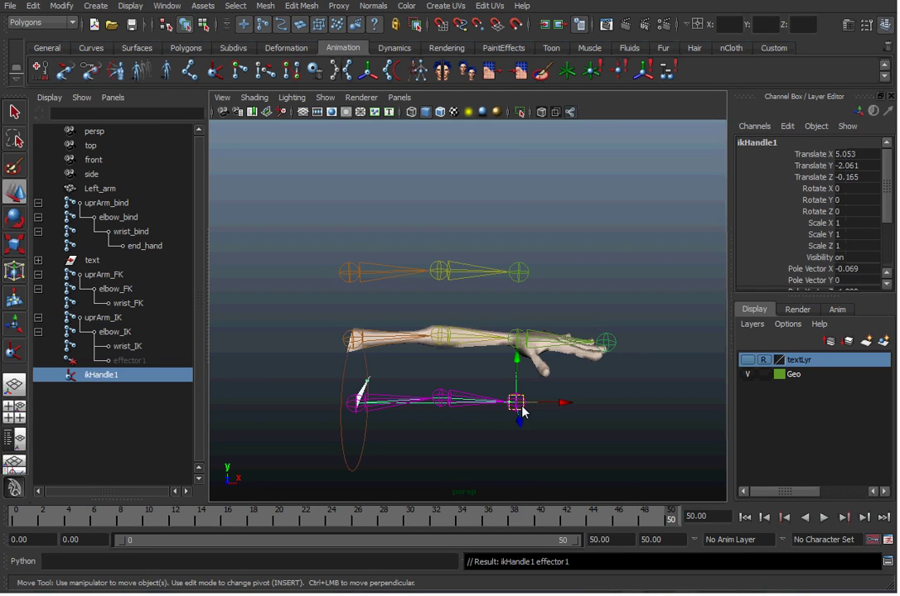
Test the IK chain by moving its IK handle along X, and undo the move
left_click_drag(570, 411, 541, 412)
key("ctrl+z")
key("ctrl+z")
left_click(473, 446)
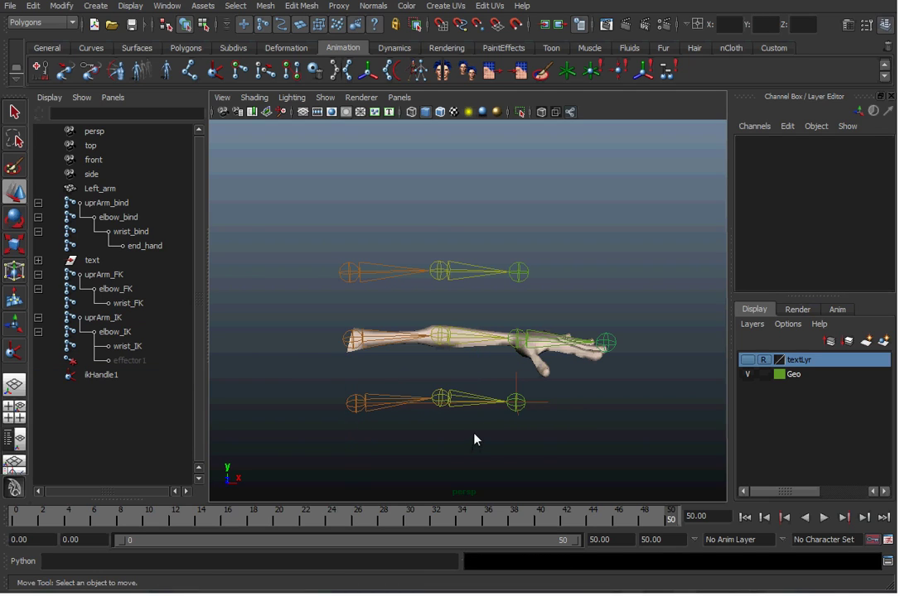
Test the FK chain by rotating the uprArm_FK joint, and undo the rotation
left_click(350, 279)
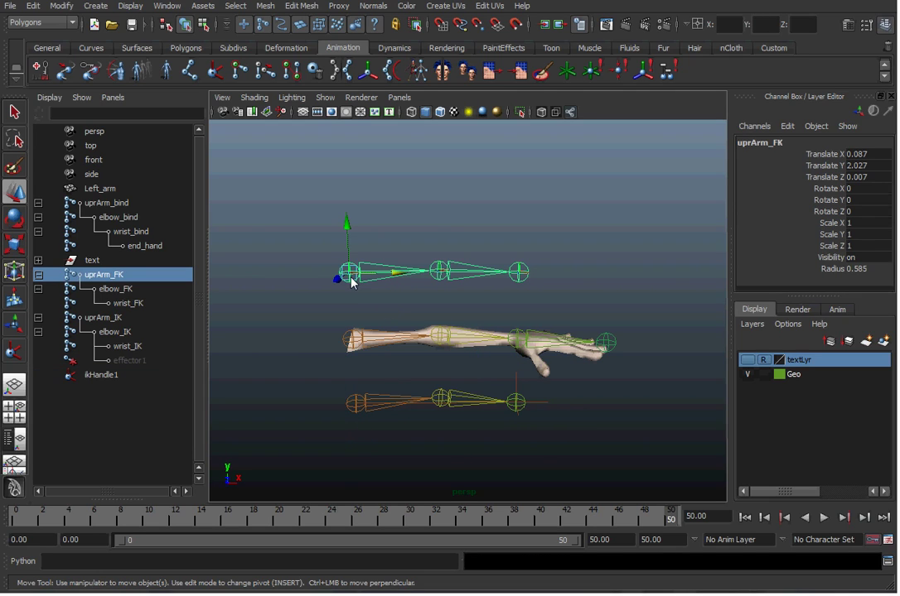
key("e")
left_click_drag(406, 247, 378, 208)
key("ctrl+z")
key("ctrl+z")
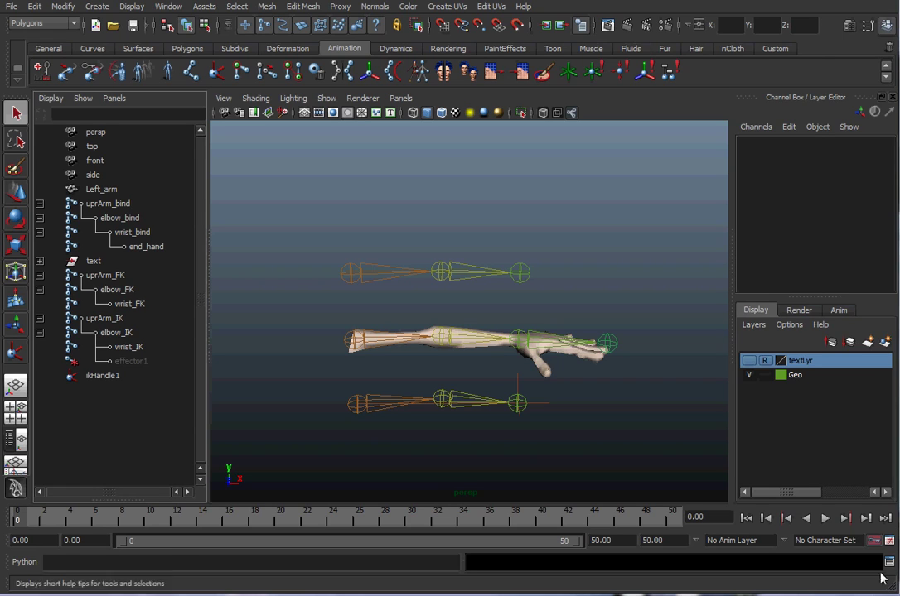
Test the bind chain by rotating the uprArm_bind joint, and undo the rotation
left_click(349, 331)
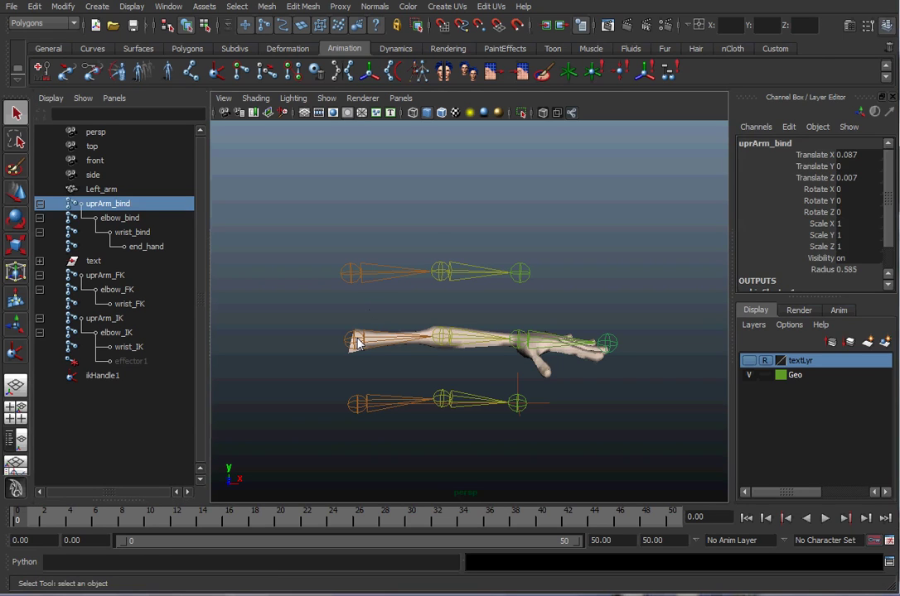
key("e")
mouse_move(410, 295)
left_mouse_down()
mouse_move(396, 297)
mouse_move(408, 298)
mouse_move(406, 289)
left_mouse_up()
key("ctrl+z")
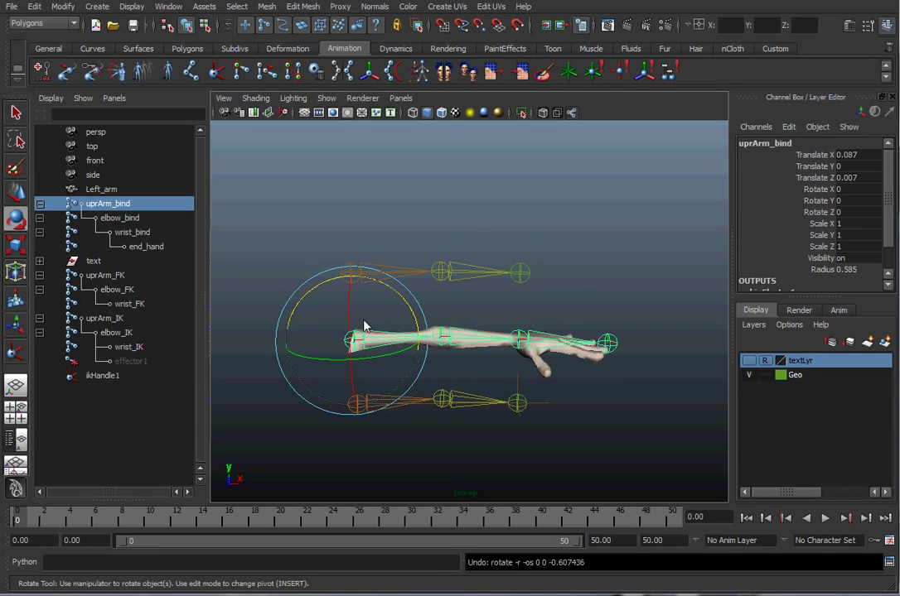
Select all bind joints from uprArm_bind to end_hand and examine their transform channels
left_click(454, 313)
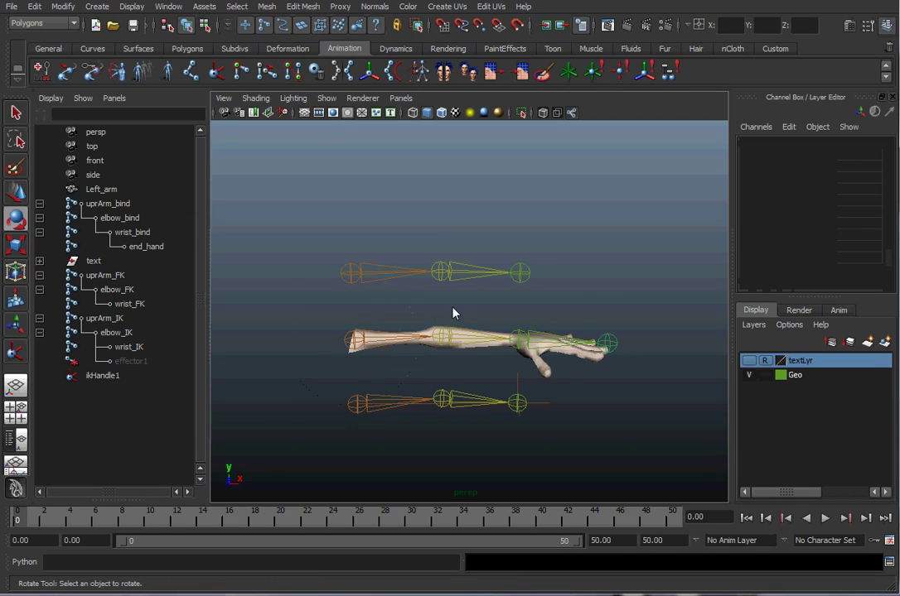
key("ctrl+z")
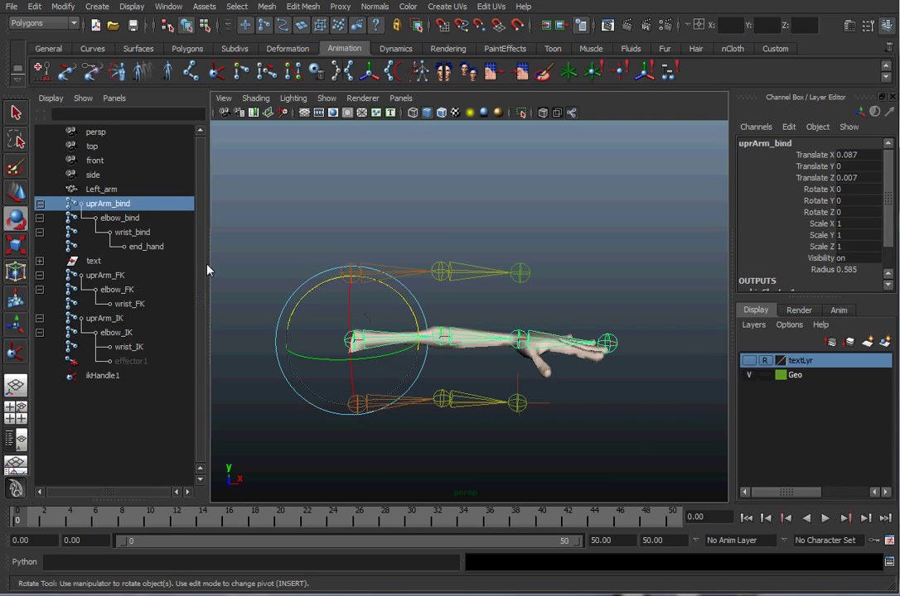
left_click(142, 249, "shift")
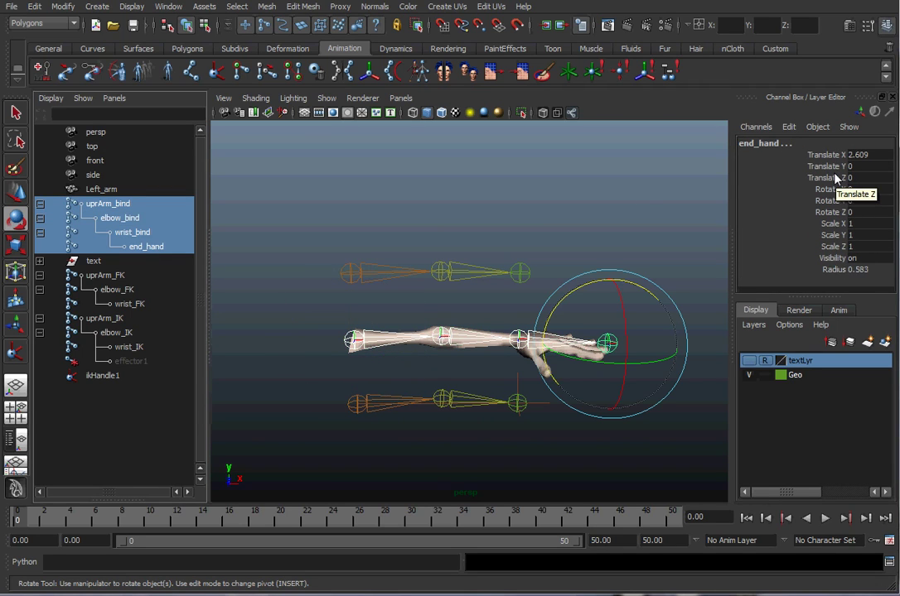
left_click(582, 229)
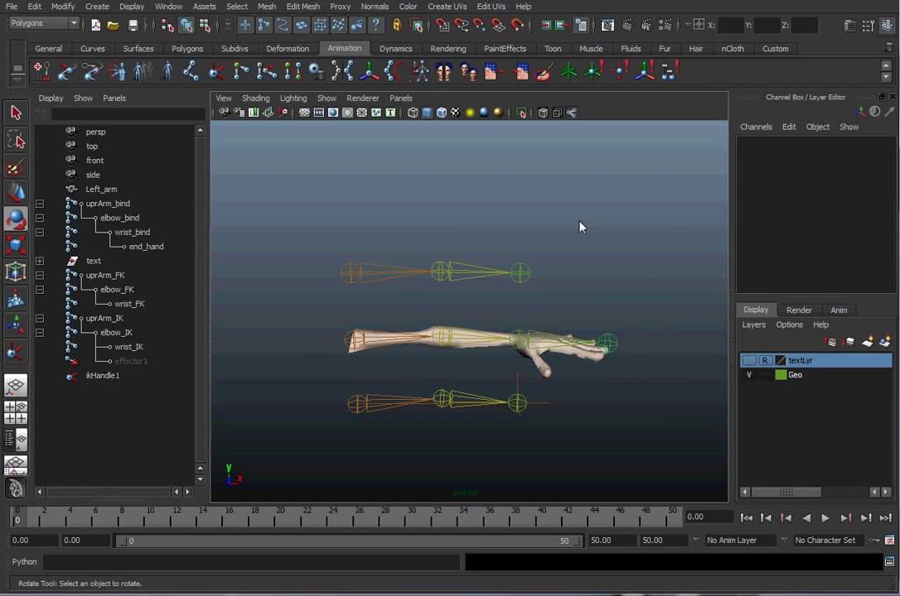
Orient-constrain the uprArm_bind joint to uprArm_FK with Maintain offset on, all axes and a weight of 1
left_click(351, 274)
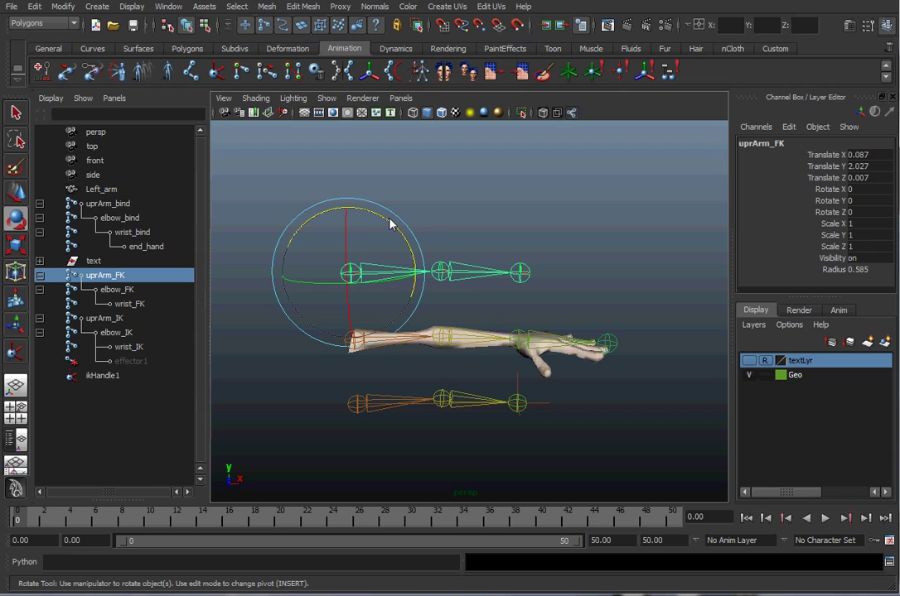
key("q")
left_click(304, 290)
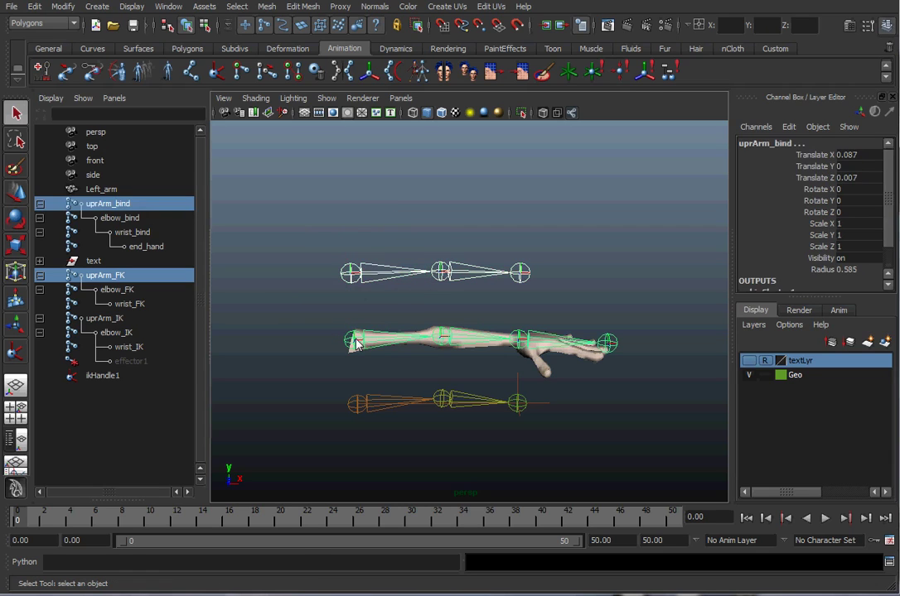
left_click(351, 274)
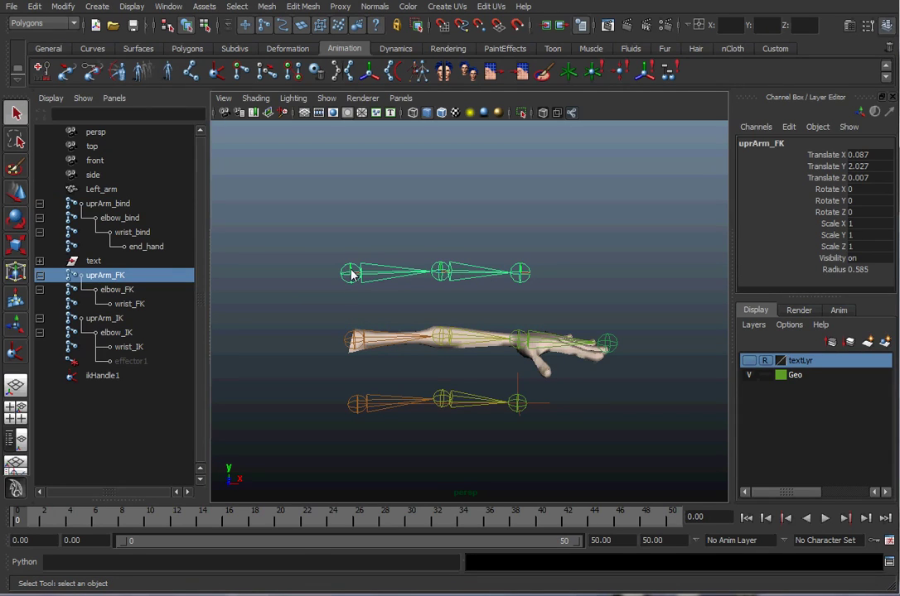
left_click(356, 341, "shift")
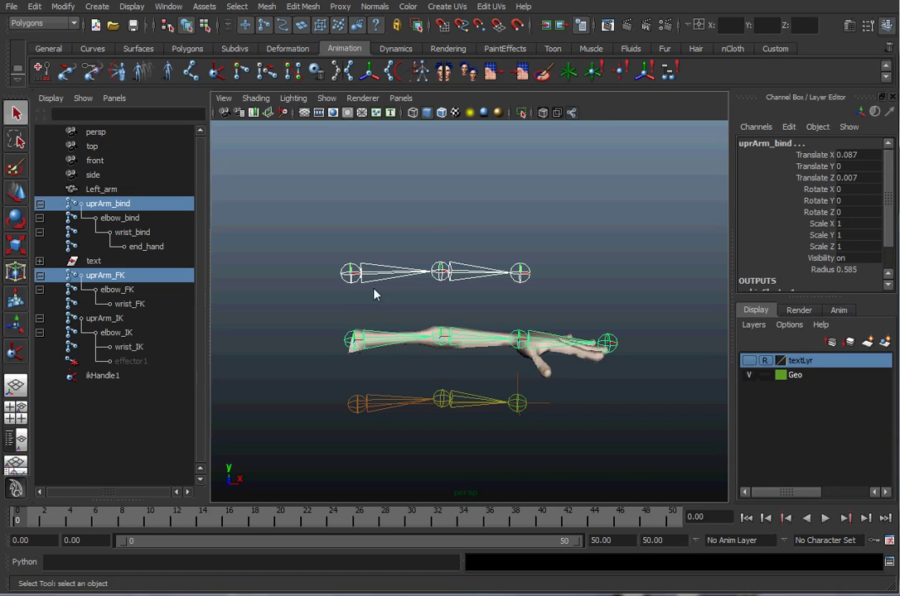
key("space")
left_click(553, 250)
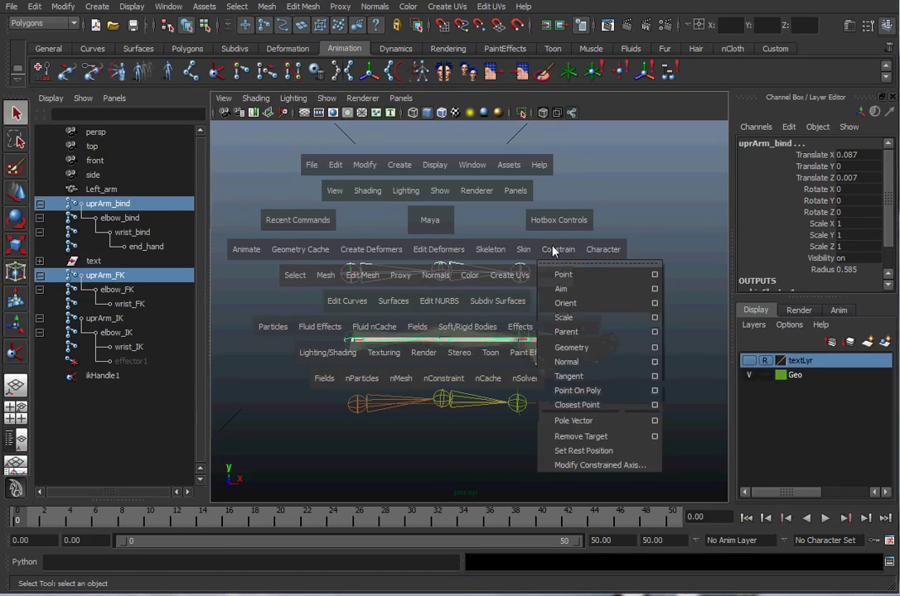
left_click(655, 303)
left_click_drag(538, 203, 627, 121)
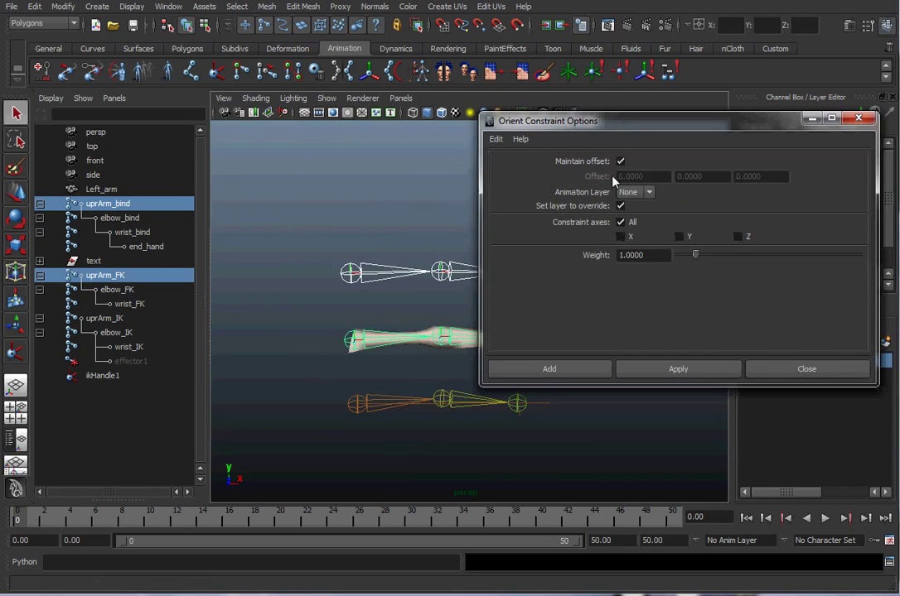
left_click(679, 371)
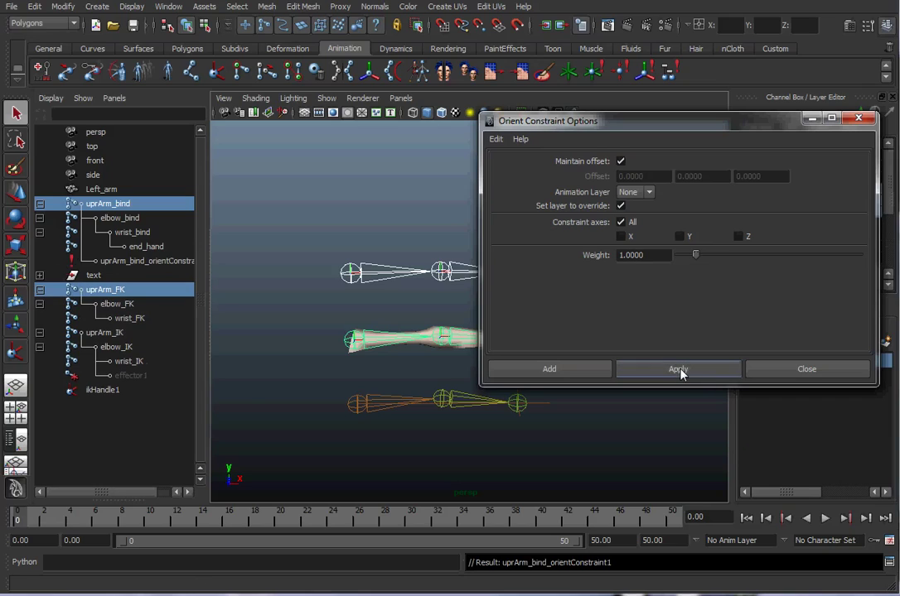
Orient-constrain the elbow_bind joint to elbow_FK with the same constraint options
left_click(446, 277)
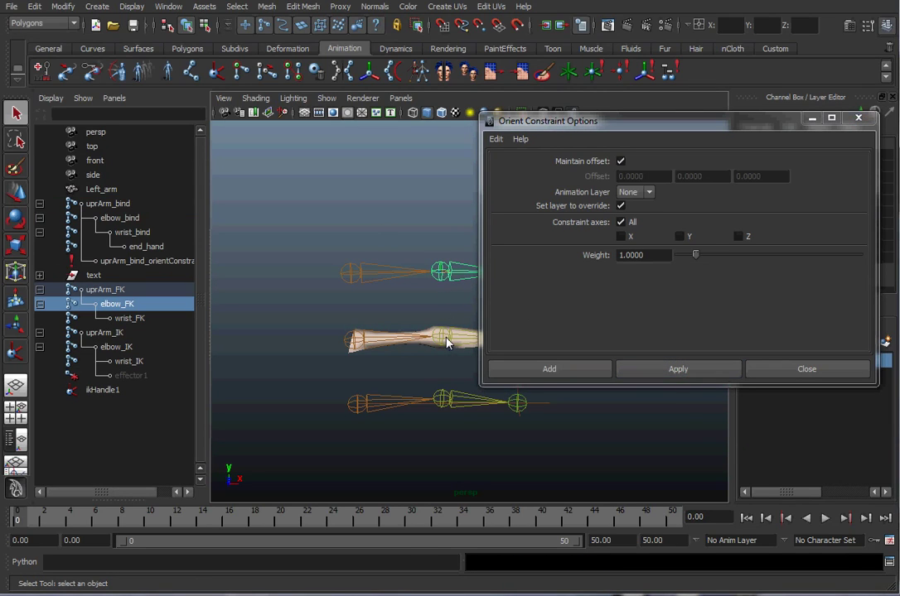
left_click(440, 271, "shift")
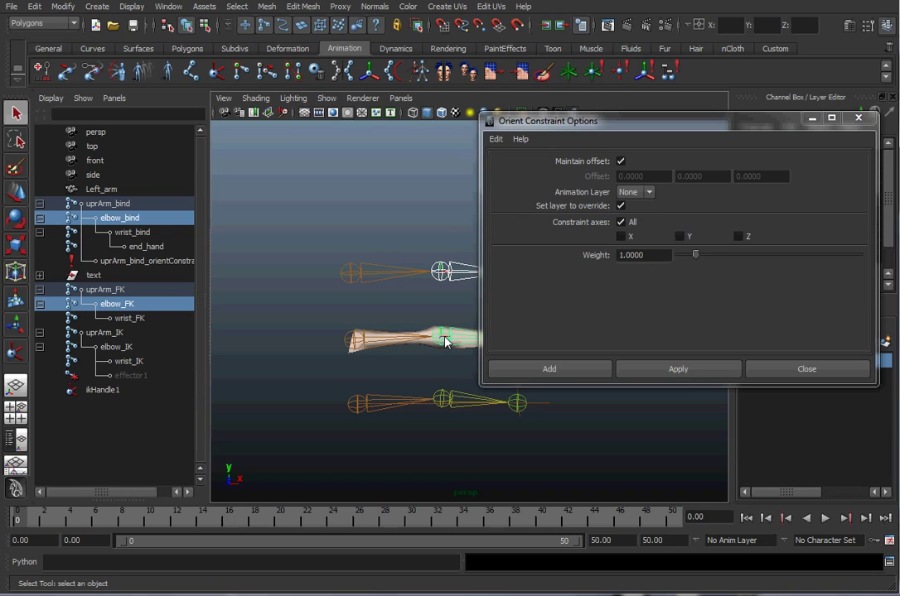
left_click(680, 369)
Orient-constrain the wrist_bind joint to wrist_FK with Maintain offset on, all axes and a weight of 1
left_click_drag(548, 121, 455, 84)
left_click(520, 274)
left_click(522, 344, "shift")
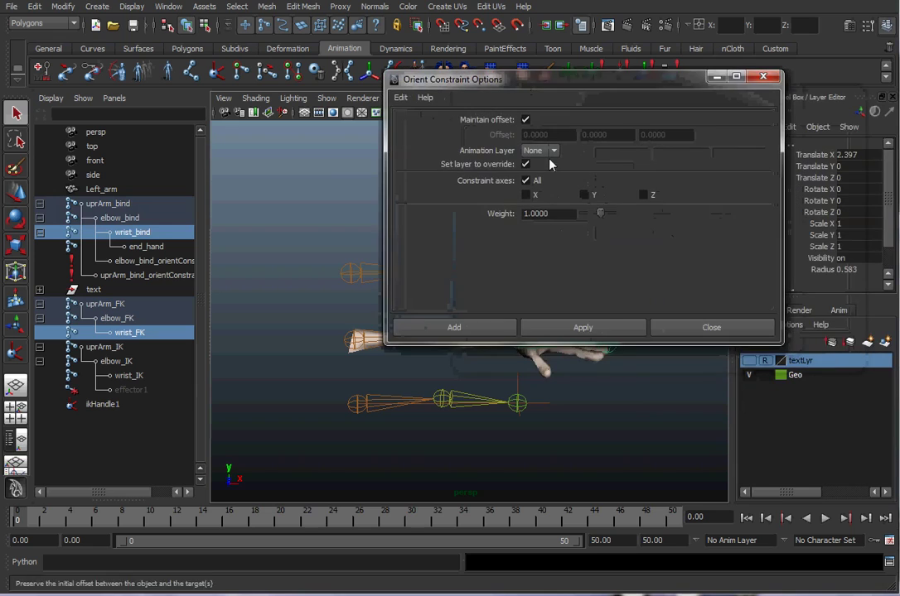
left_click(592, 330)
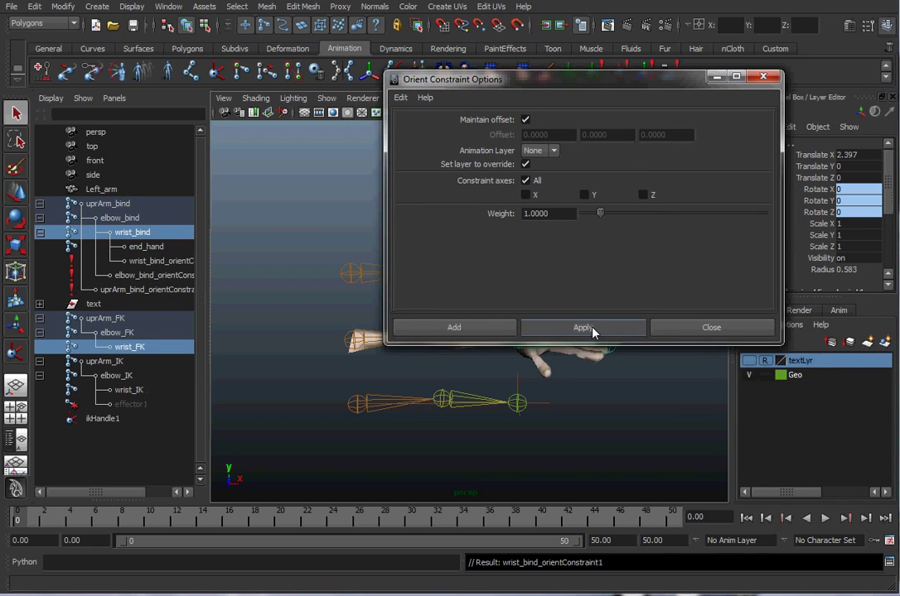
left_click(716, 79)
Widen the Outliner and examine the orient constraint nodes under the wrist, elbow and upper arm bind joints
left_click(448, 217)
left_click(352, 274)
left_click(349, 343)
left_click(351, 341)
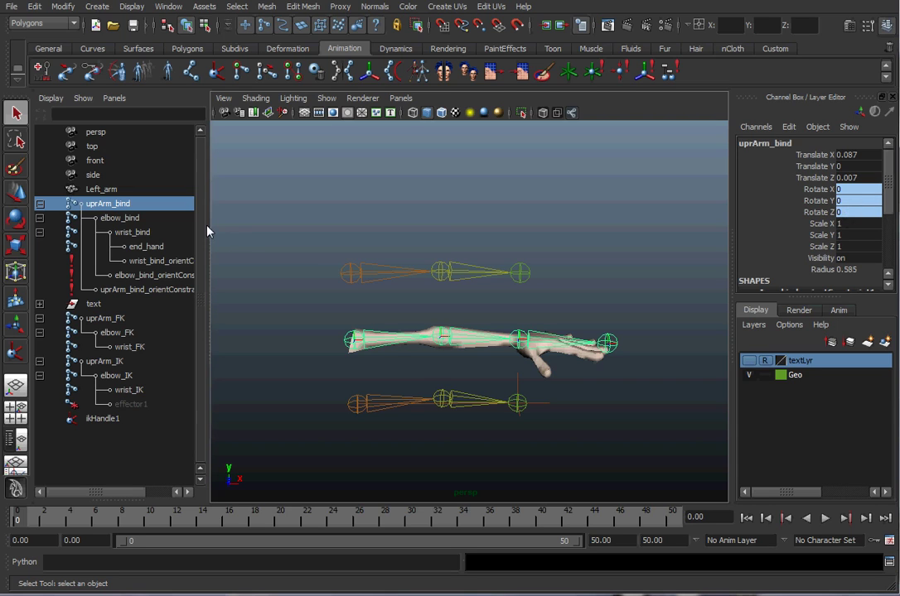
left_click_drag(209, 228, 253, 230)
left_click(170, 260)
left_click(168, 275)
left_click(160, 289)
left_click(172, 261)
left_click(364, 275)
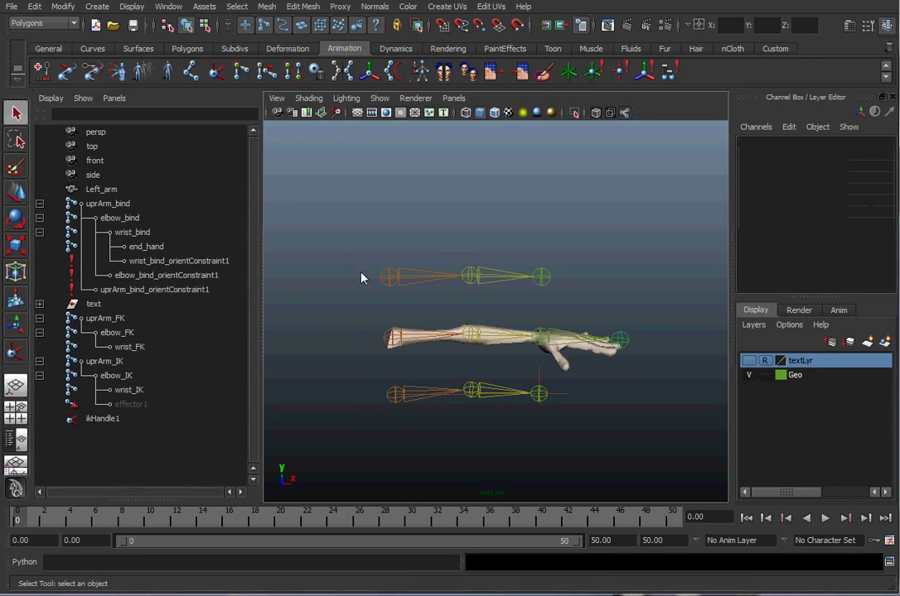
Test the FK control chain by rotating uprArm_FK, elbow_FK and wrist_FK, and undo the rotations
left_click(390, 277)
key("e")
left_click_drag(434, 239, 450, 189)
left_click(450, 189)
left_click(506, 280)
left_click_drag(512, 326, 421, 327)
key("ctrl+z")
key("ctrl+z")
left_click(544, 290)
left_click_drag(594, 264, 430, 229)
key("ctrl+z")
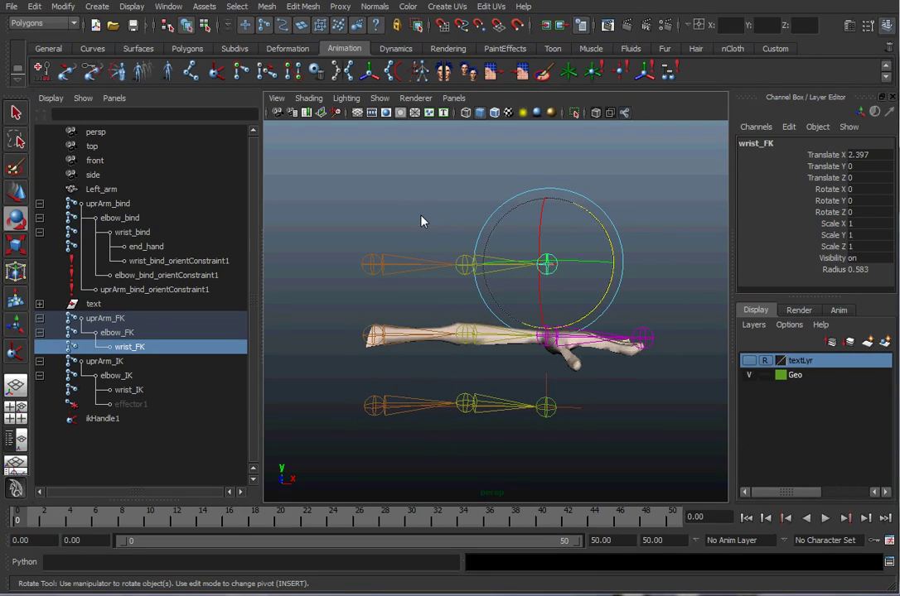
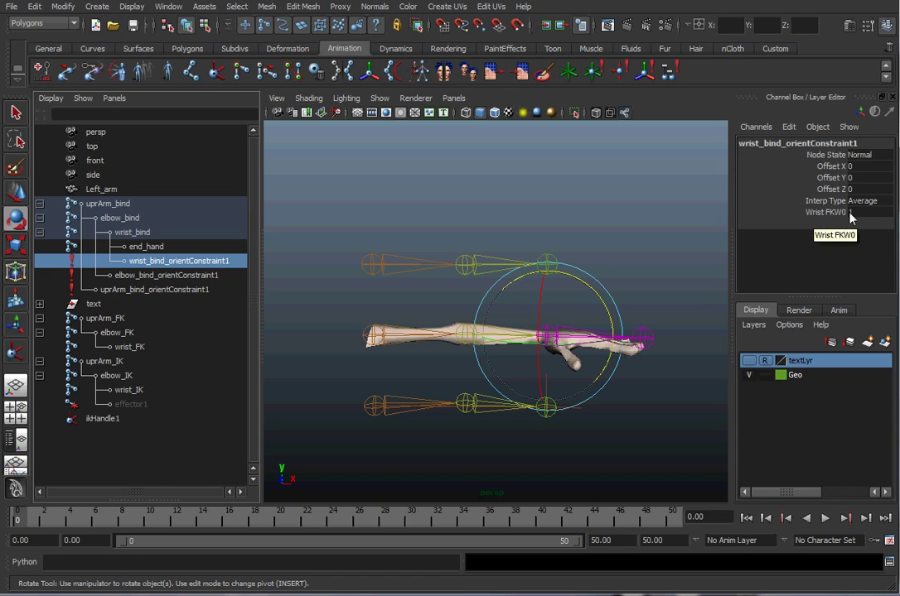
Select the three bind joints' orient constraints and set the Upr Arm FKW0 weight to 0
left_click(166, 276)
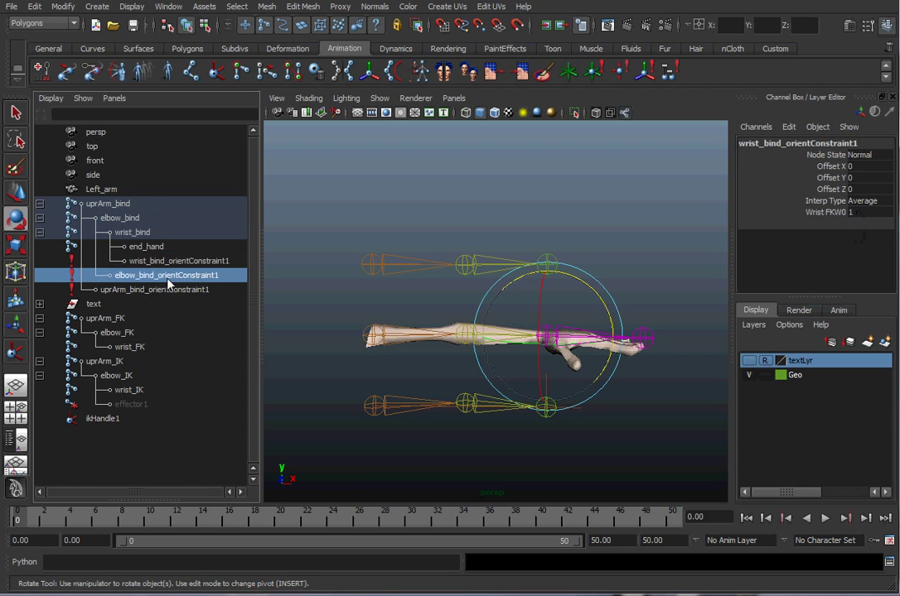
left_click(166, 289)
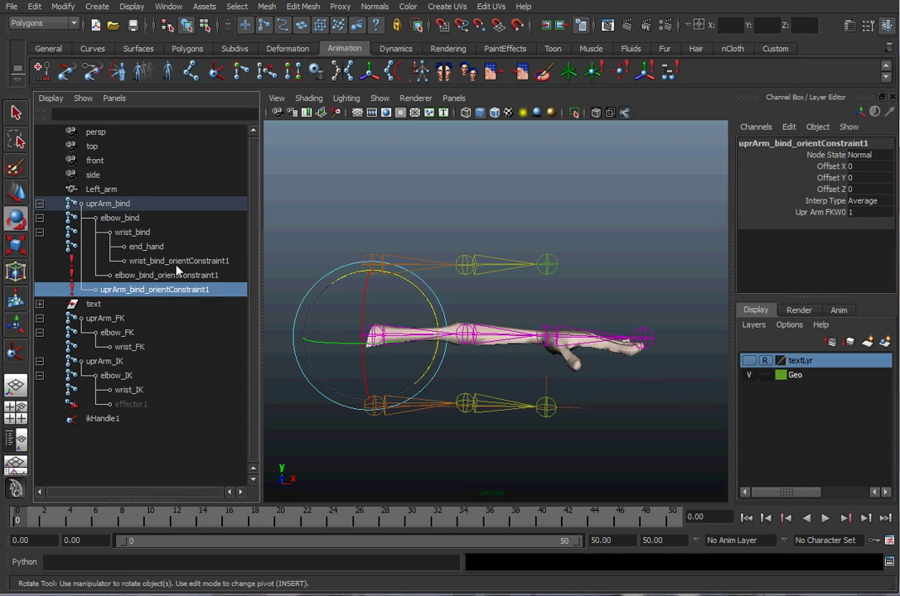
left_click(176, 261)
left_click(157, 289, "shift")
left_click(860, 213)
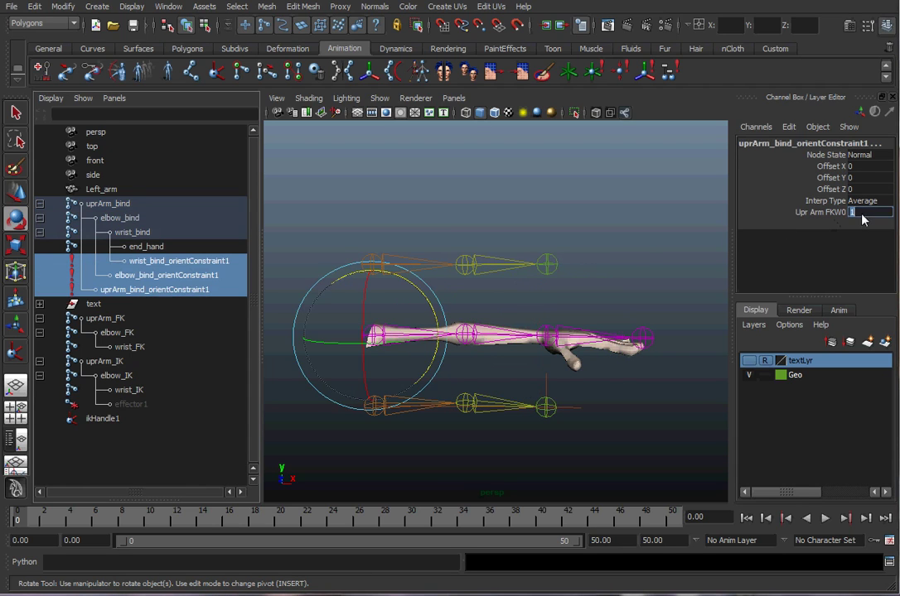
type("0")
left_click(484, 213)
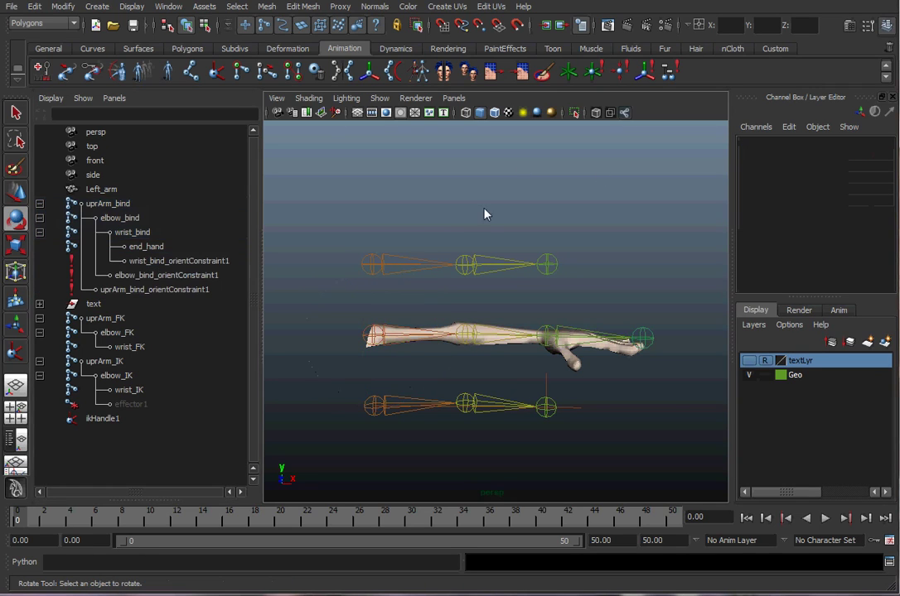
Test the reduced constraint weight by rotating the uprArm_FK joint, and undo the rotation
left_click(377, 260)
mouse_move(427, 229)
left_mouse_down()
mouse_move(382, 186)
mouse_move(436, 227)
left_mouse_up()
key("ctrl+z")
key("ctrl+z")
Set the Wrist FKW0 and Elbow FKW0 weights to 0 on their respective orient constraints
left_click(196, 262)
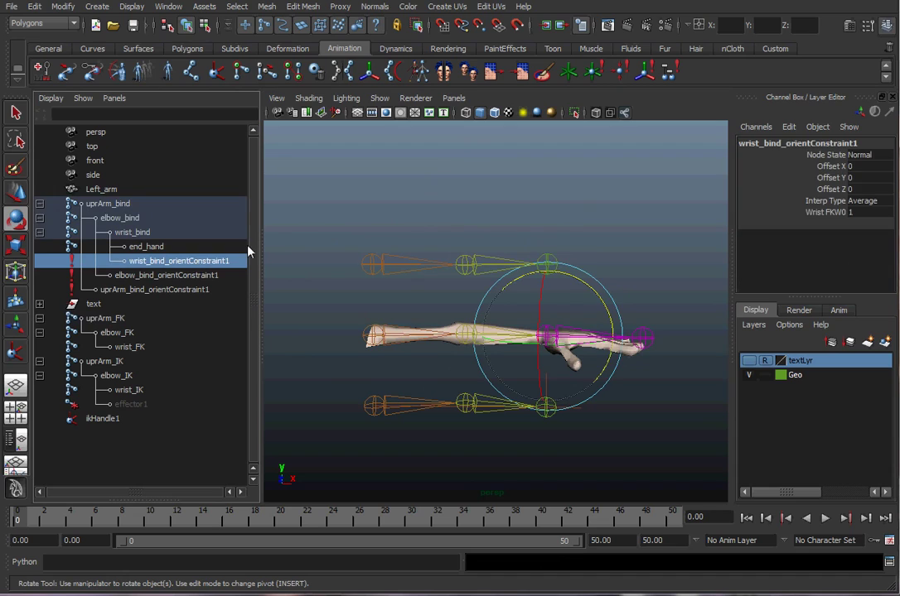
left_click(880, 213)
type("0")
left_click(165, 275)
left_click(858, 214)
type("0")
key("Return")
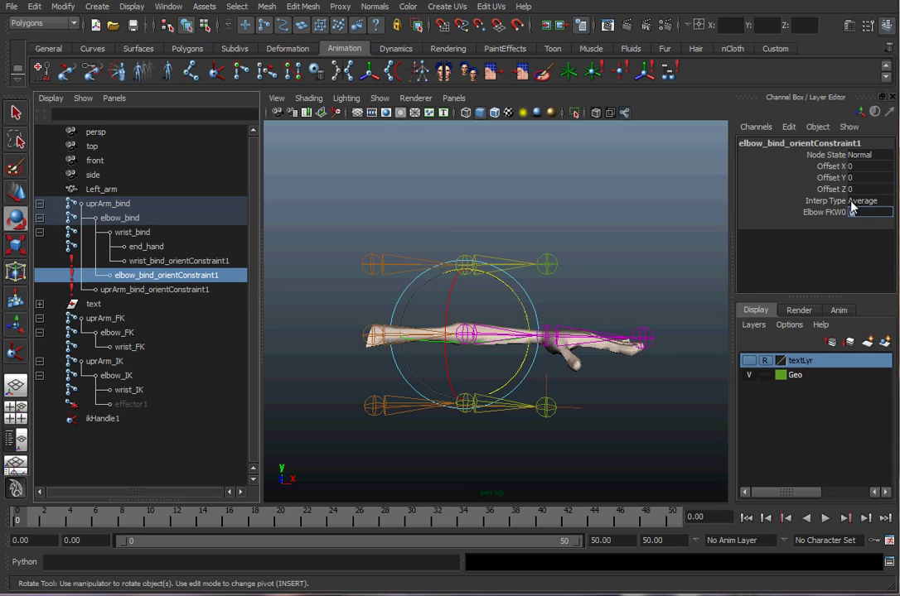
Rotate uprArm_FK, elbow_FK and wrist_FK to check the bind chain with zero FK weights, and revert the rotations
left_click(437, 213)
left_click(371, 264)
left_click_drag(422, 231, 463, 192)
left_click(463, 191)
left_click(466, 264)
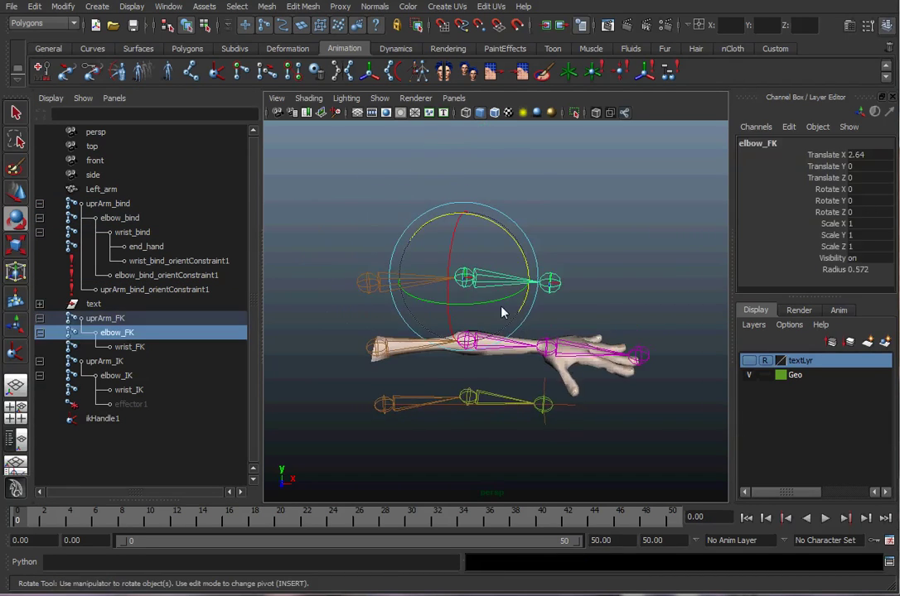
left_click_drag(514, 302, 468, 306)
left_click(568, 245)
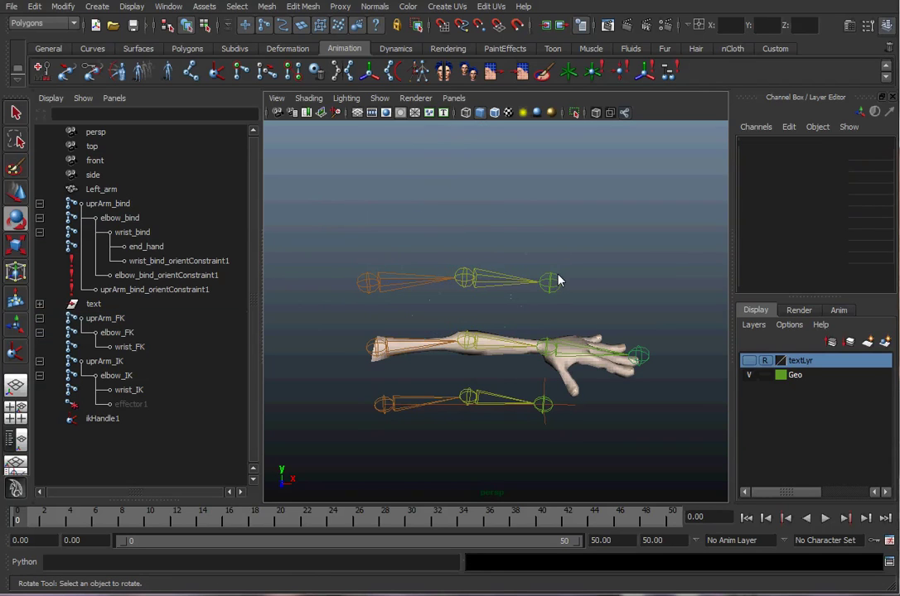
left_click(565, 281)
left_click_drag(570, 211, 634, 222)
left_click(634, 222)
left_click_drag(543, 263, 495, 321, "alt")
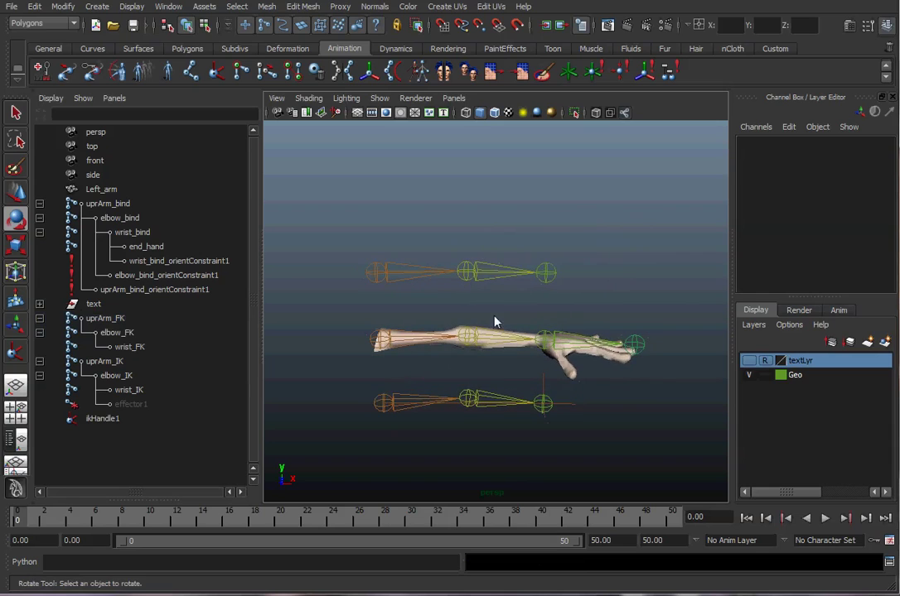
Test rotating the elbow_bind joint directly, undo the rotation and clear the selection
left_click(469, 338)
left_click_drag(424, 314, 426, 383)
key("ctrl+z")
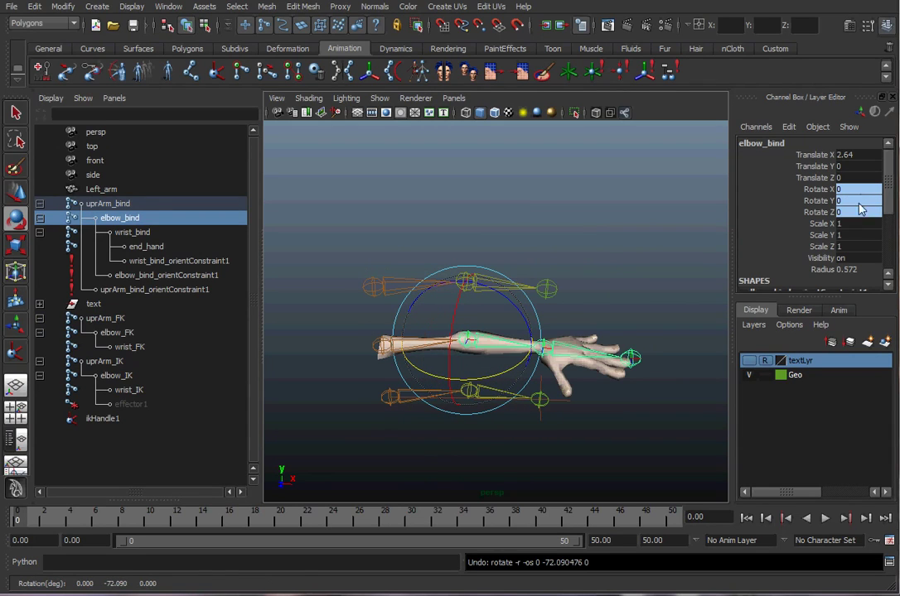
left_click_drag(563, 249, 567, 271, "alt")
left_click(556, 388)
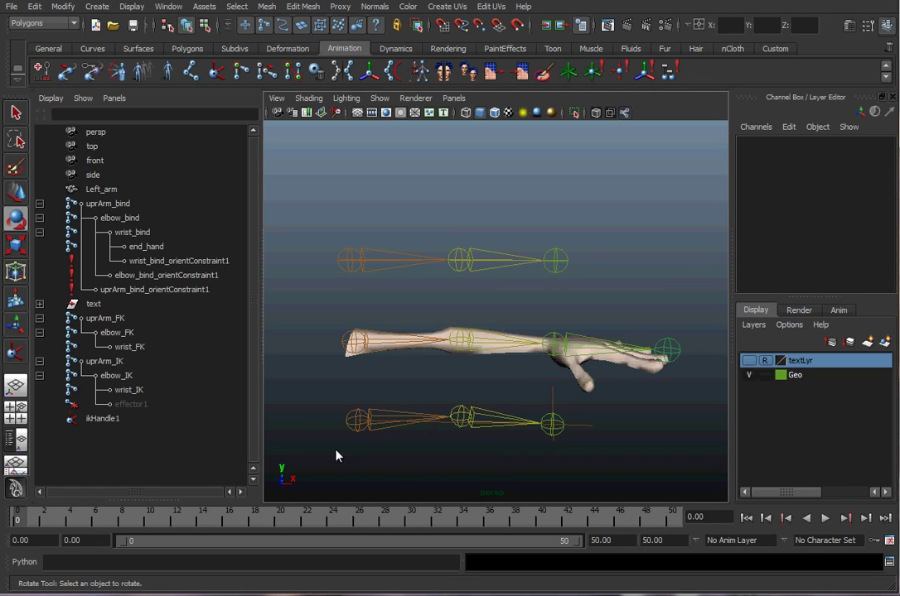
Orient-constrain the uprArm_bind joint to uprArm_IK with Maintain offset on, all axes and a weight of 1
left_click(360, 416)
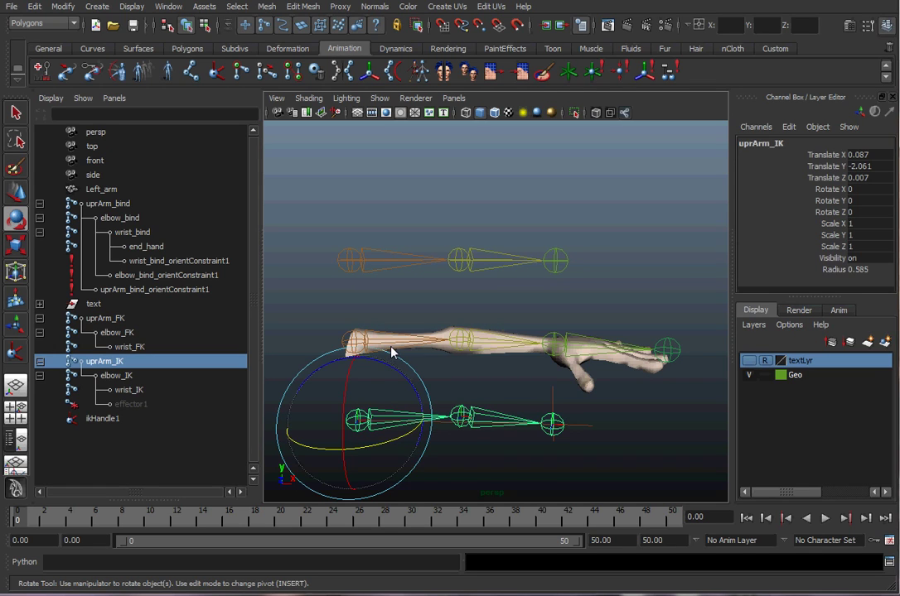
key("q")
left_click(358, 346, "shift")
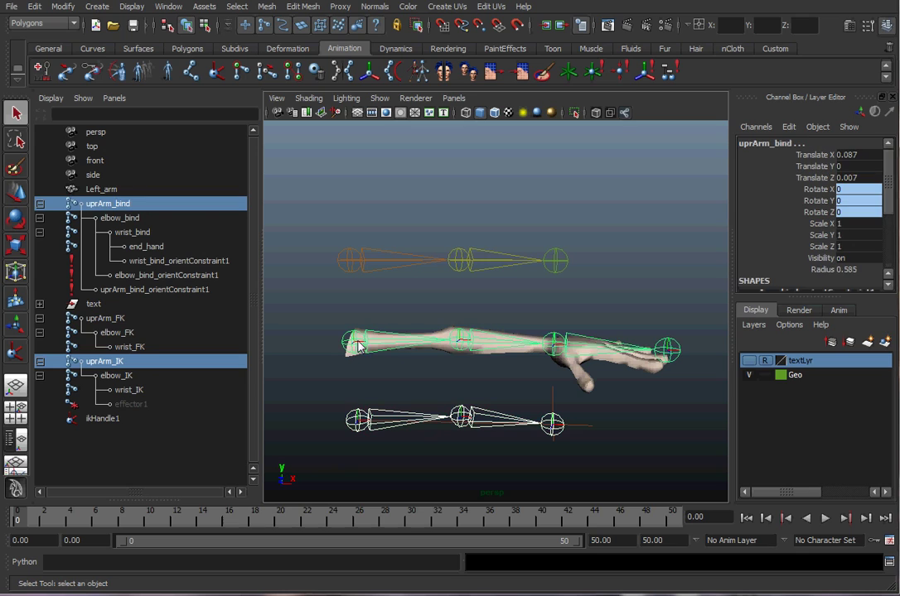
key("space")
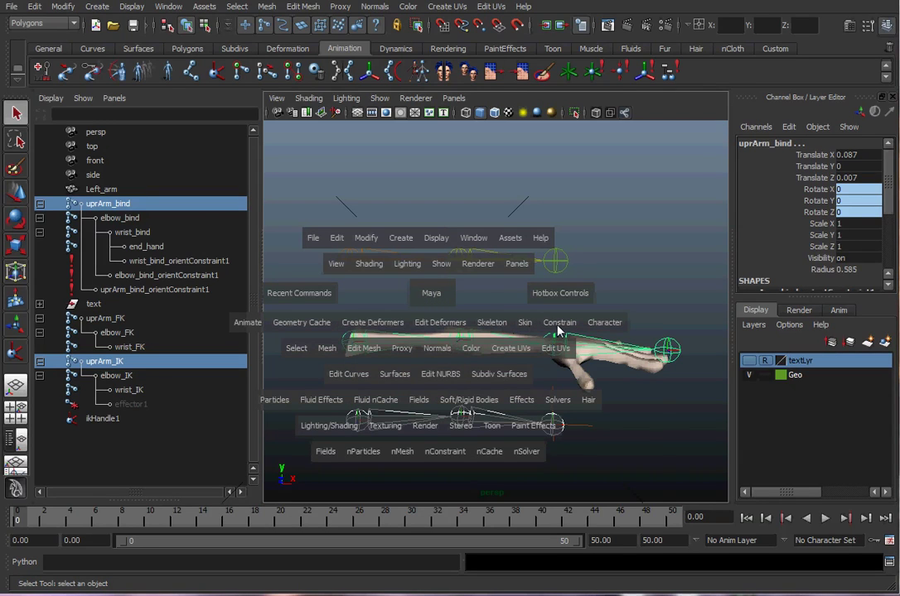
left_click(558, 323)
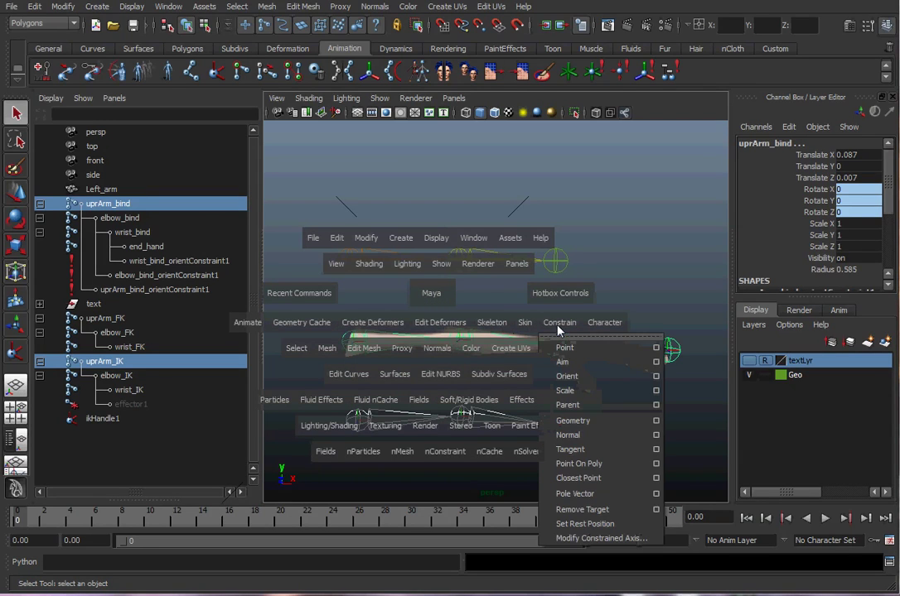
left_click(659, 377)
left_click(591, 332)
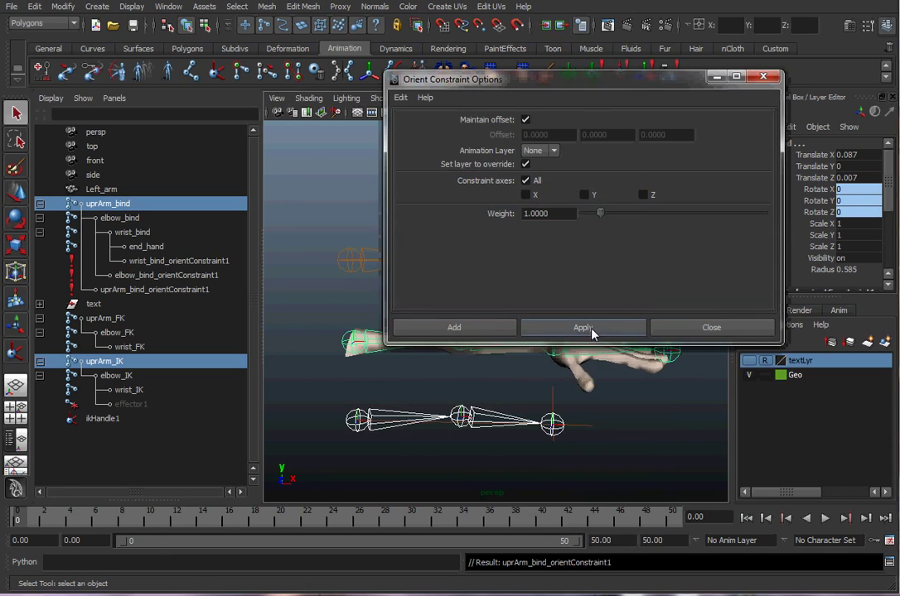
Orient-constrain the elbow_bind joint to elbow_IK with the same options and close the constraint options
left_click_drag(439, 79, 697, 185)
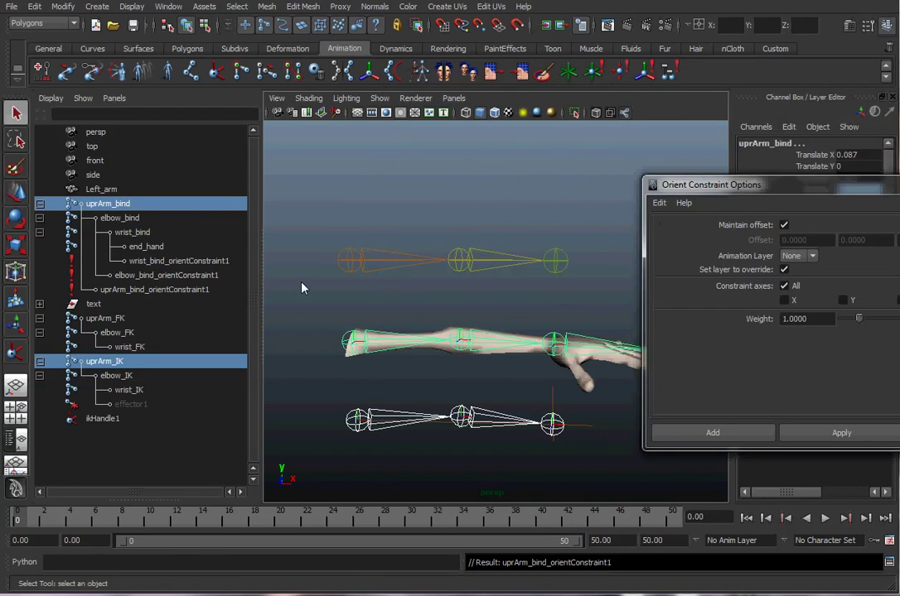
left_click(389, 364)
left_click(461, 417)
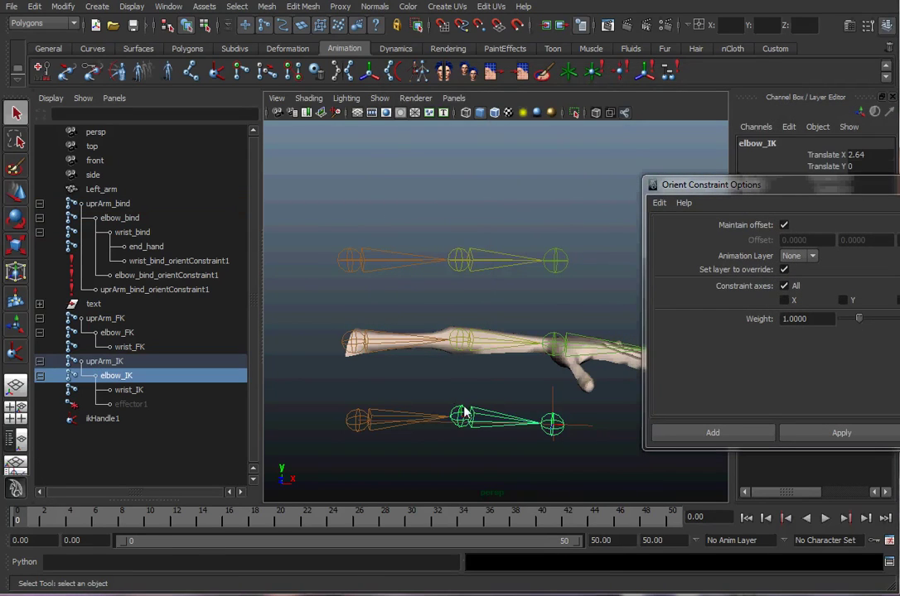
left_click(465, 339, "shift")
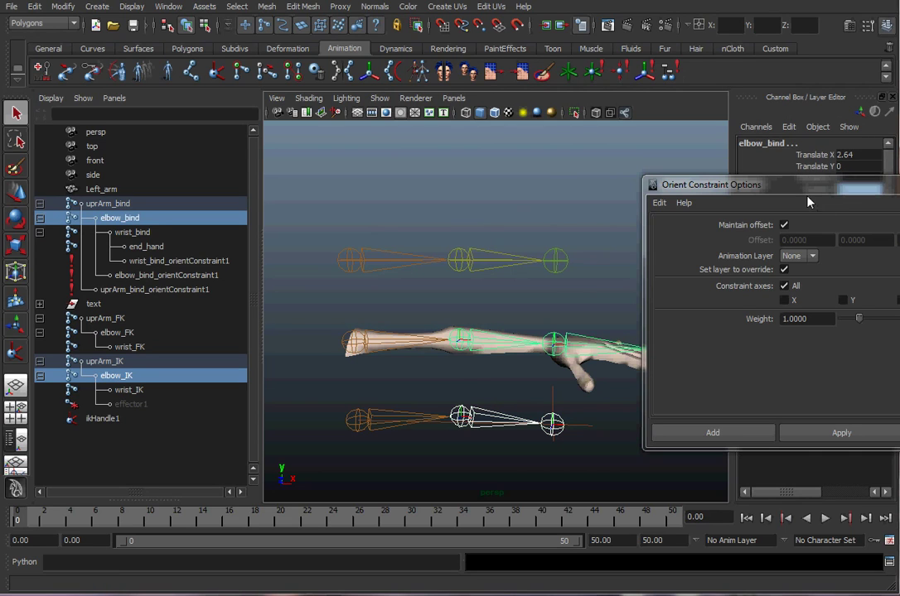
left_click_drag(696, 185, 500, 142)
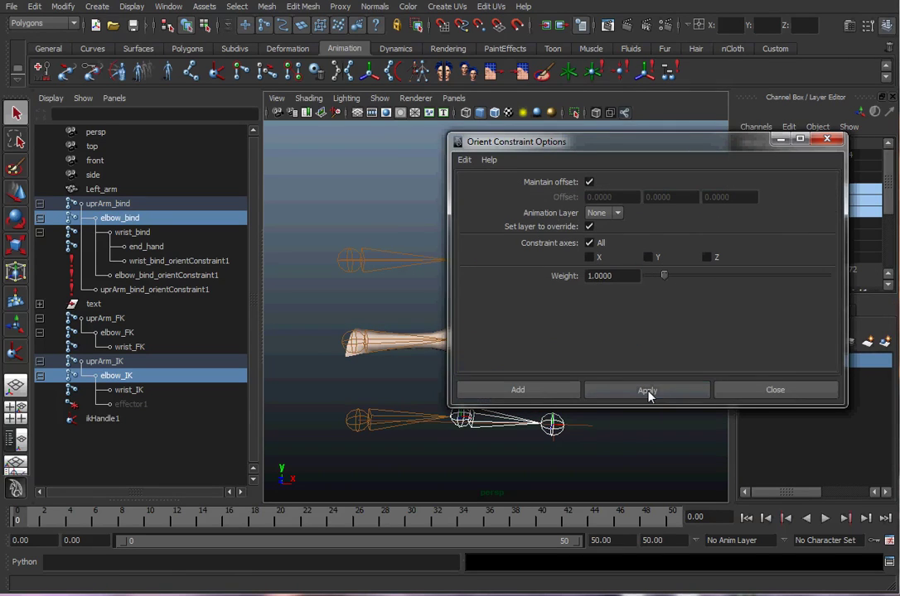
left_click(648, 391)
left_click(826, 139)
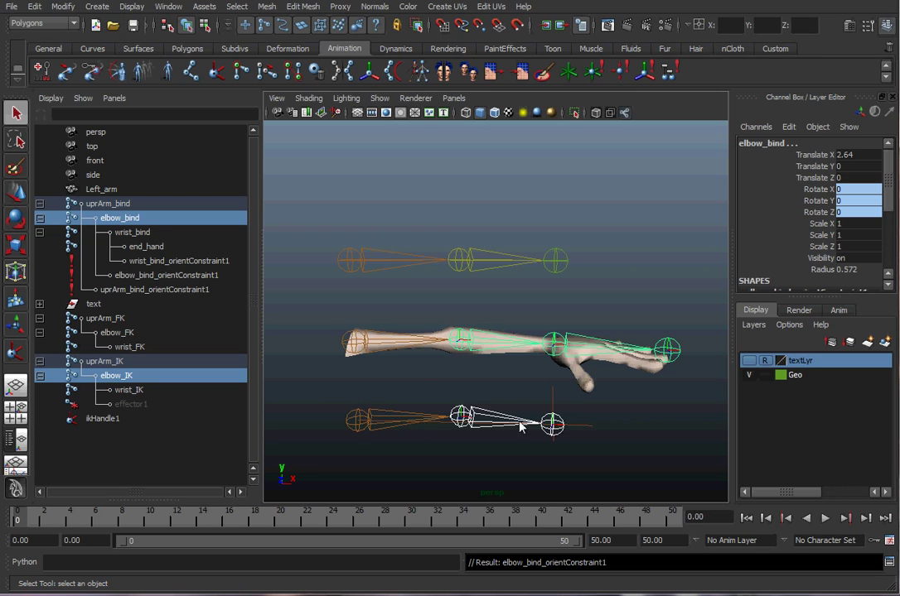
Test the IK-driven arm by moving ikHandle1 along its X and Y axes, and undo the moves
left_click(569, 410)
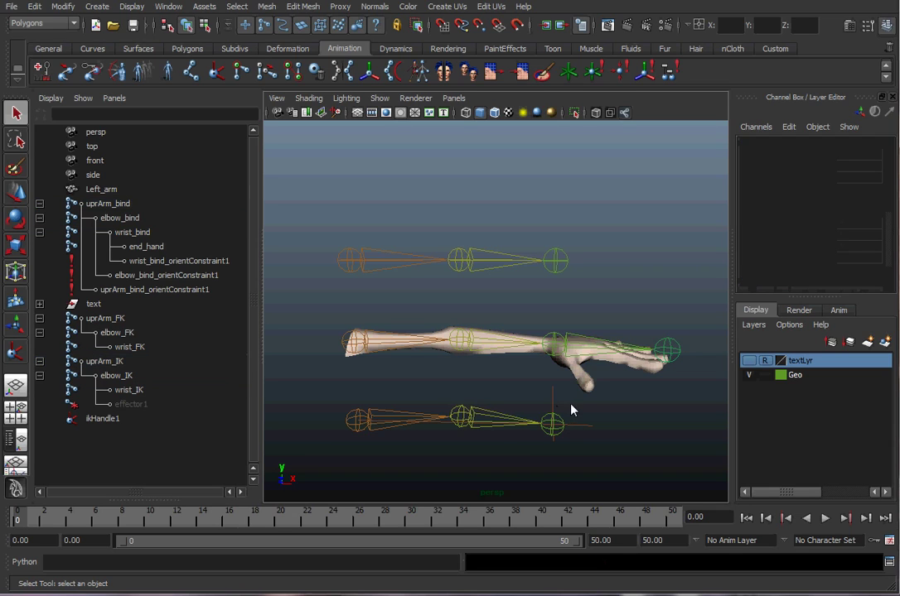
left_click(552, 399)
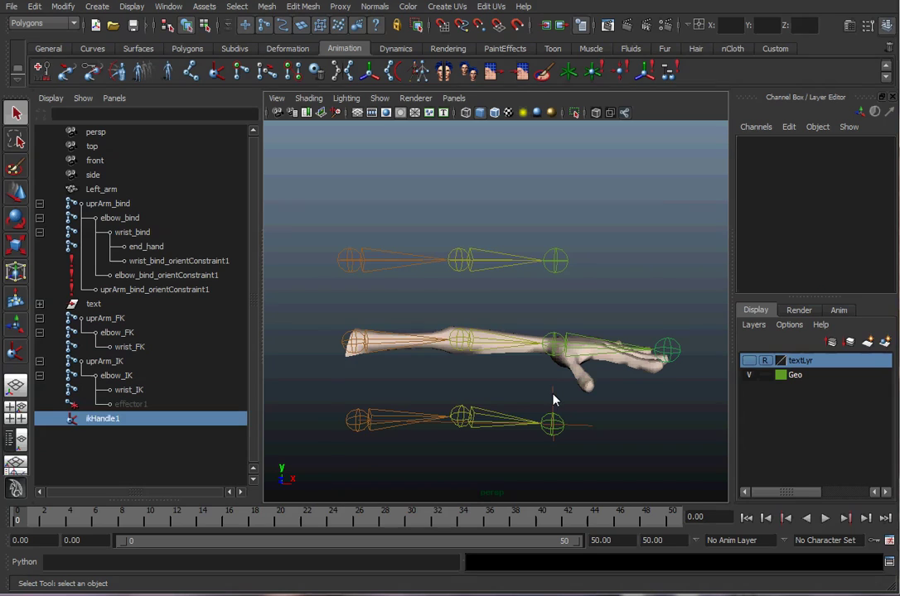
key("w")
left_click_drag(596, 426, 548, 398)
key("ctrl+z")
key("ctrl+z")
key("ctrl+z")
key("ctrl+z")
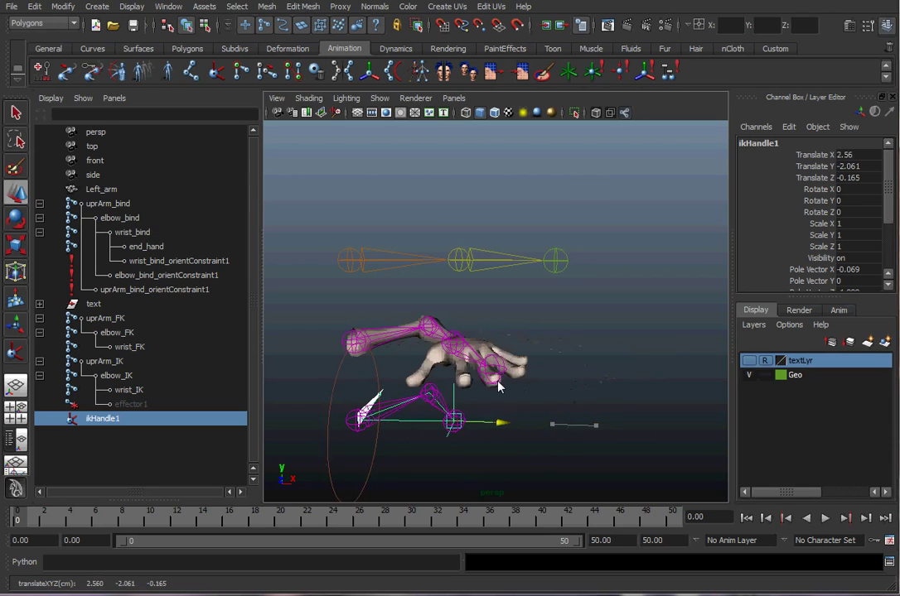
left_click_drag(553, 380, 539, 265)
key("ctrl+z")
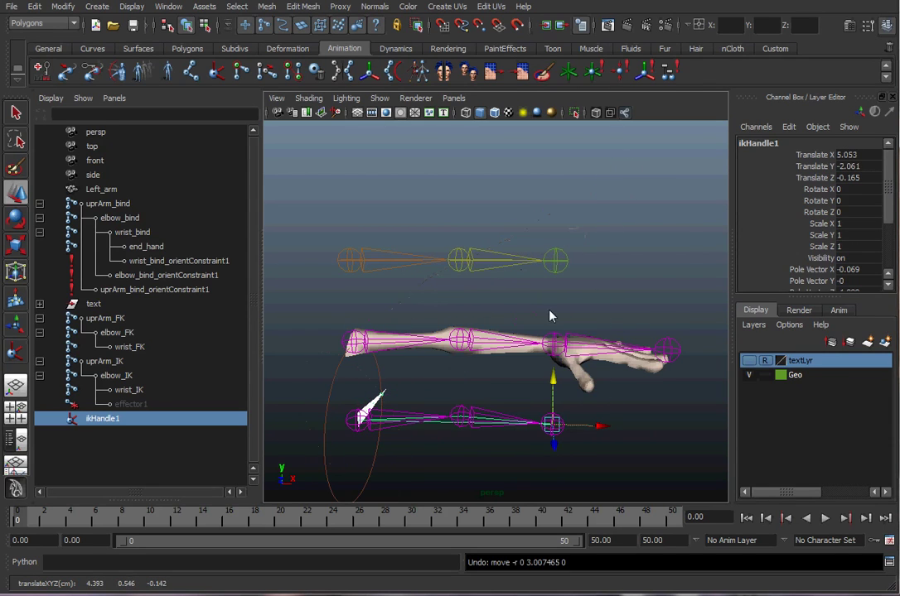
Test the Twist attribute of ikHandle1 by adjusting it interactively, undo the change and deselect the handle
scroll(870, 199, "down", 3)
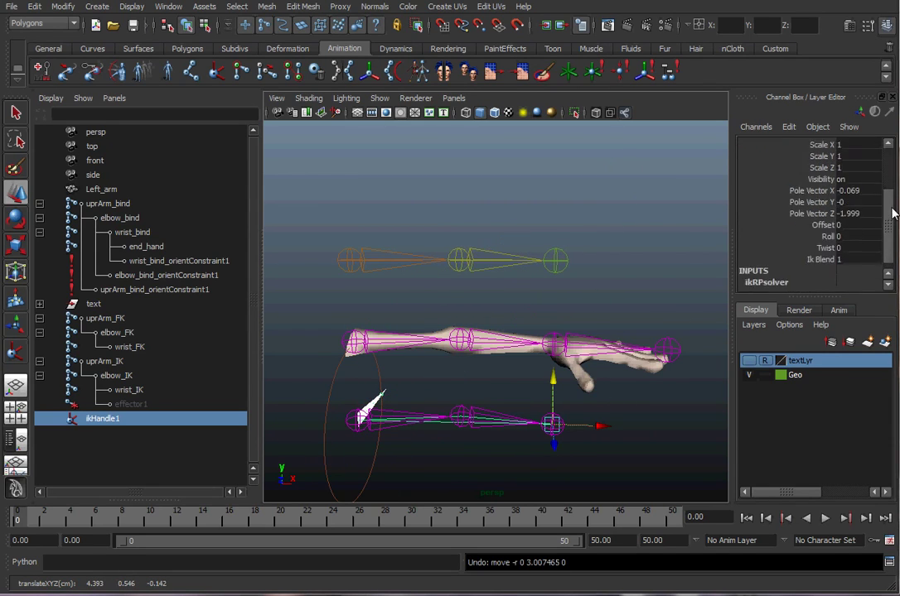
left_click(829, 239)
middle_click_drag(440, 283, 412, 305)
key("ctrl+z")
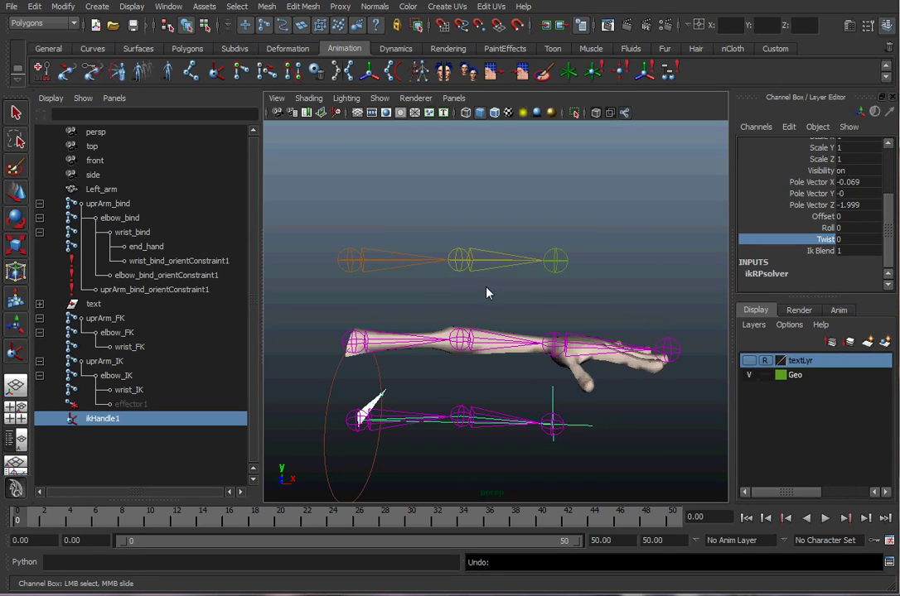
left_click(508, 319)
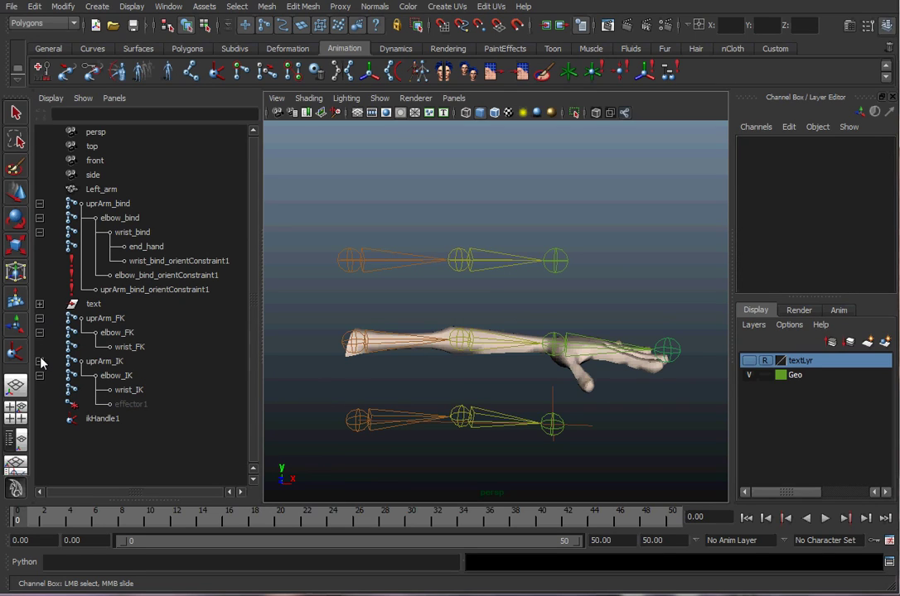
Inspect the FK and IK weight attributes on the orient constraints of the elbow_bind and uprArm_bind joints, and clear the selection
left_click(169, 262)
left_click(170, 275)
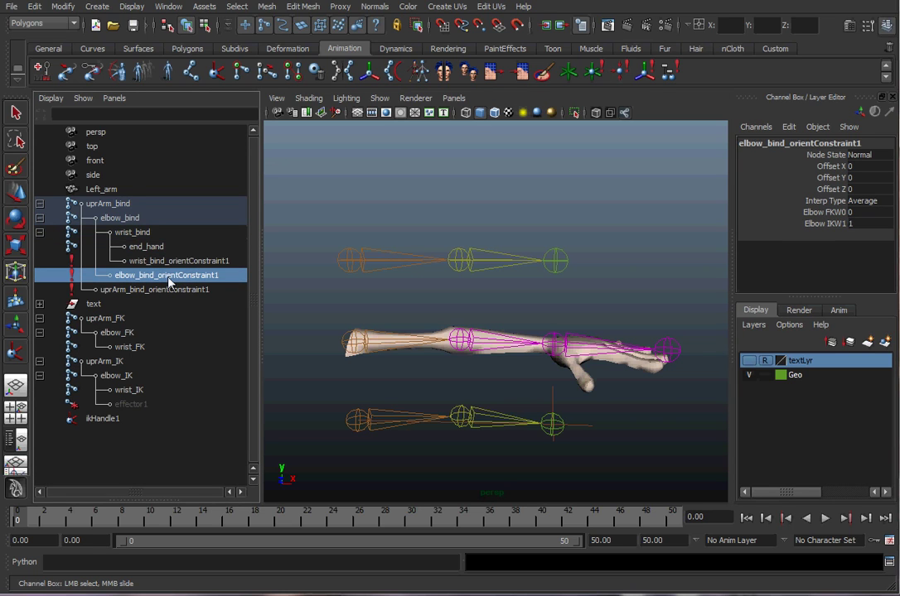
key("ctrl+z")
left_click(116, 291)
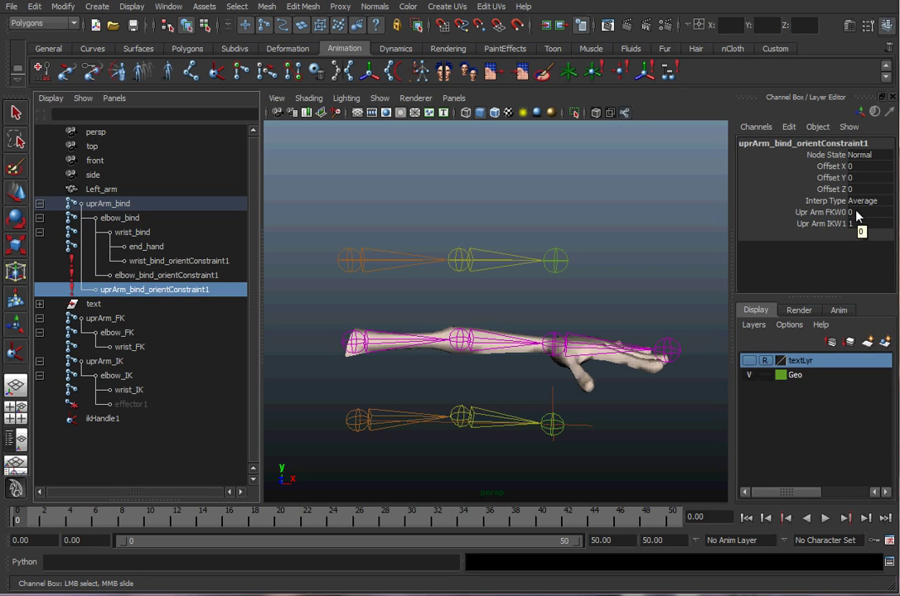
left_click(142, 277)
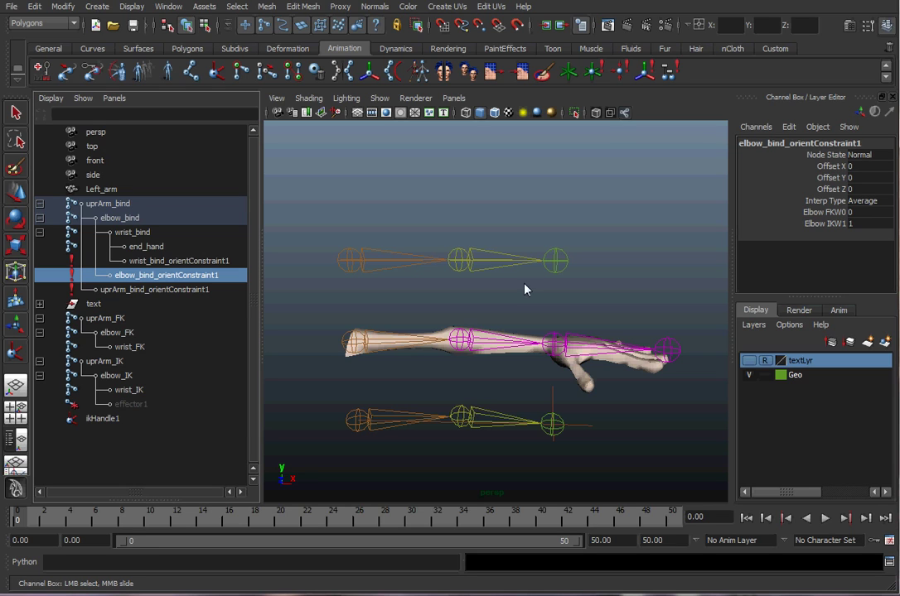
left_click(648, 302)
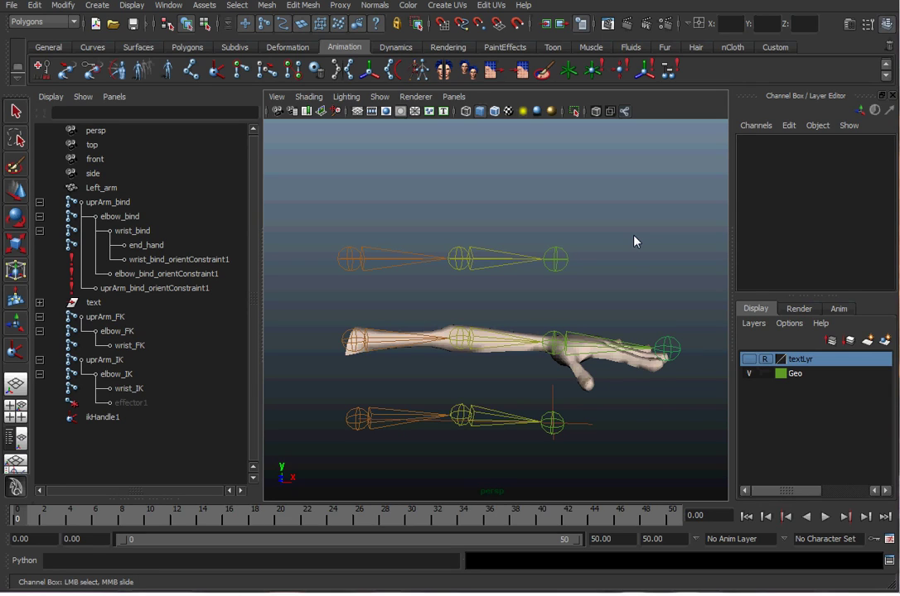
Draw a NURBS circle in the front view just above the wrist_bind joint, at about X 5.06, Y 1.03
scroll(508, 316, "down", 3)
key("space")
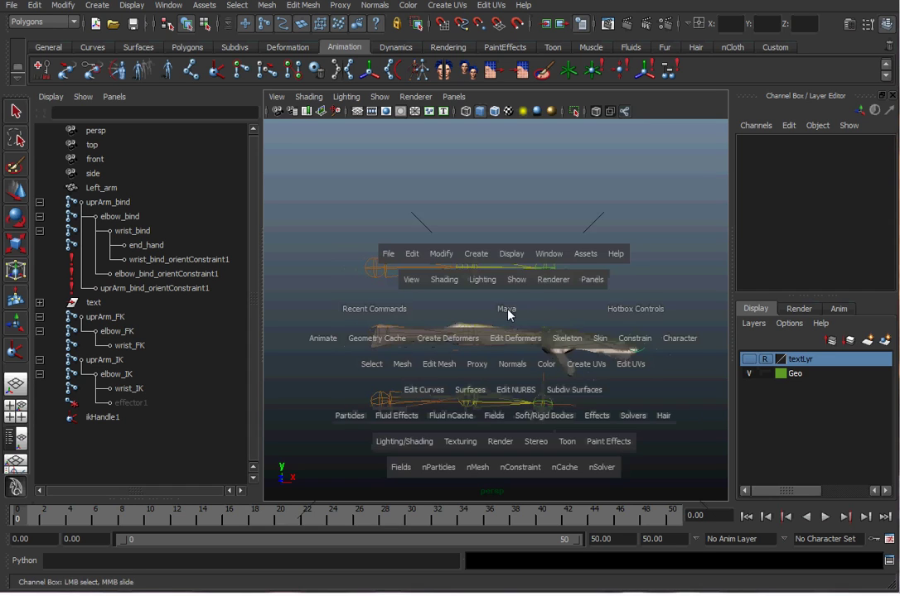
left_click_drag(508, 312, 515, 341)
middle_click_drag(546, 285, 503, 317, "alt")
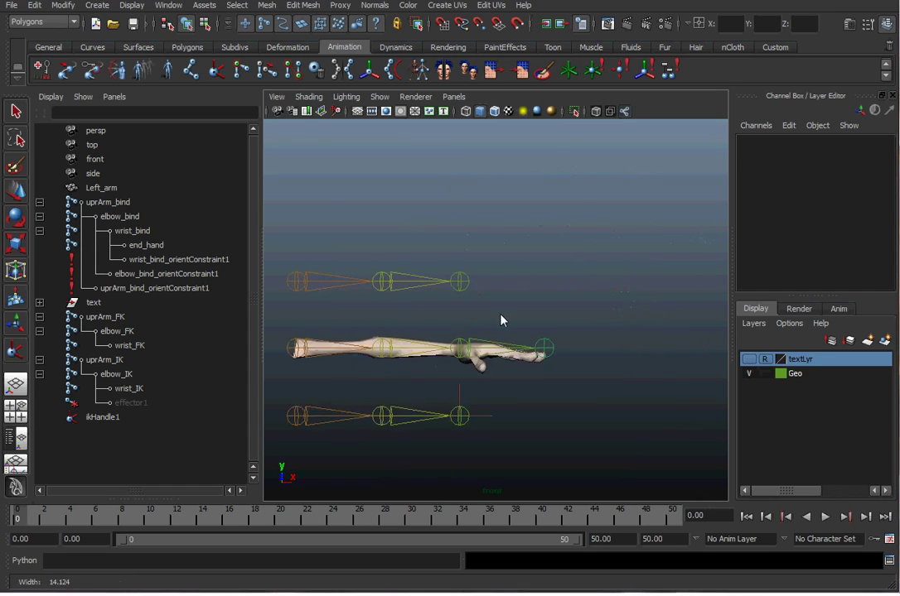
key("space")
left_click(447, 178)
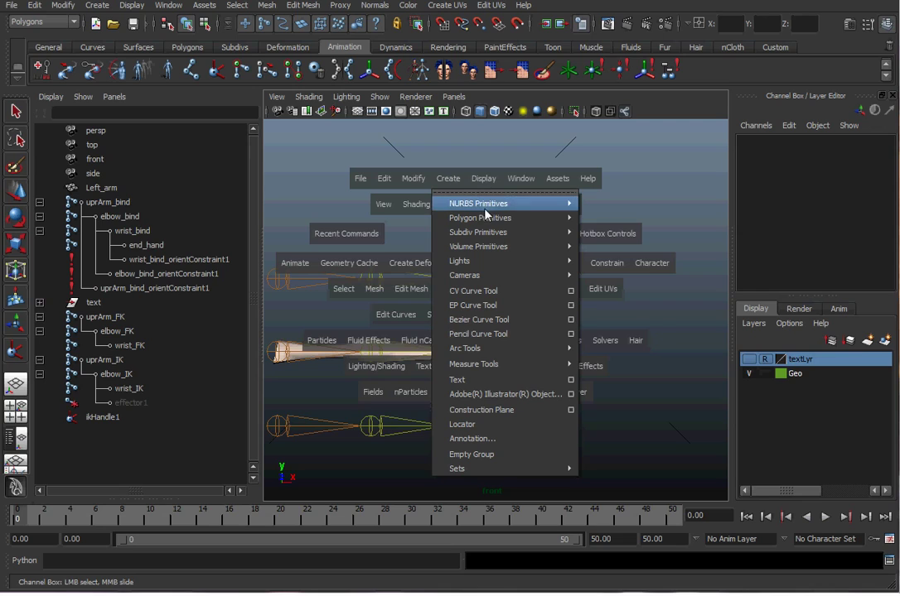
mouse_move(498, 203)
left_click(627, 305)
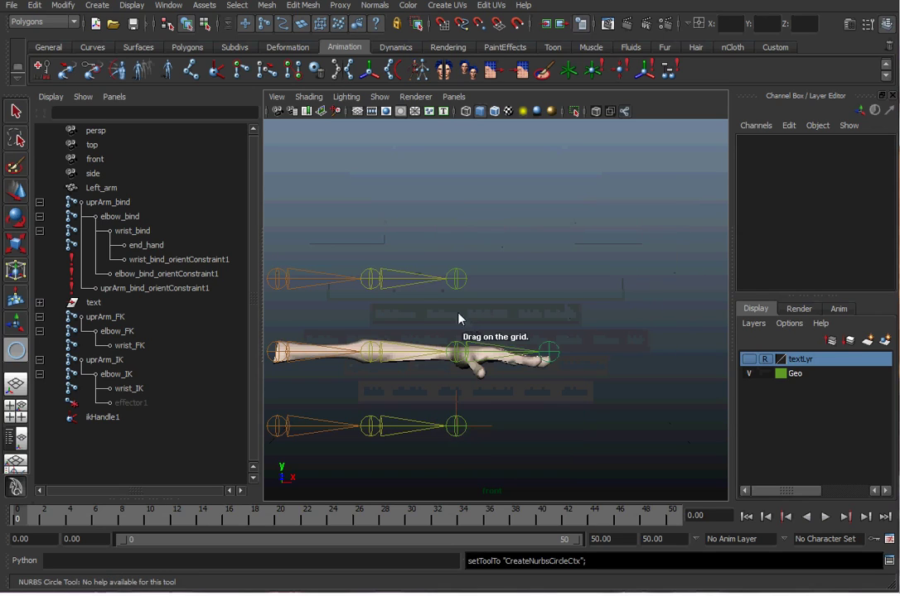
mouse_move(453, 309)
left_mouse_down()
mouse_move(469, 323)
mouse_move(444, 320)
left_mouse_up()
key("w")
scroll(448, 311, "up", 3)
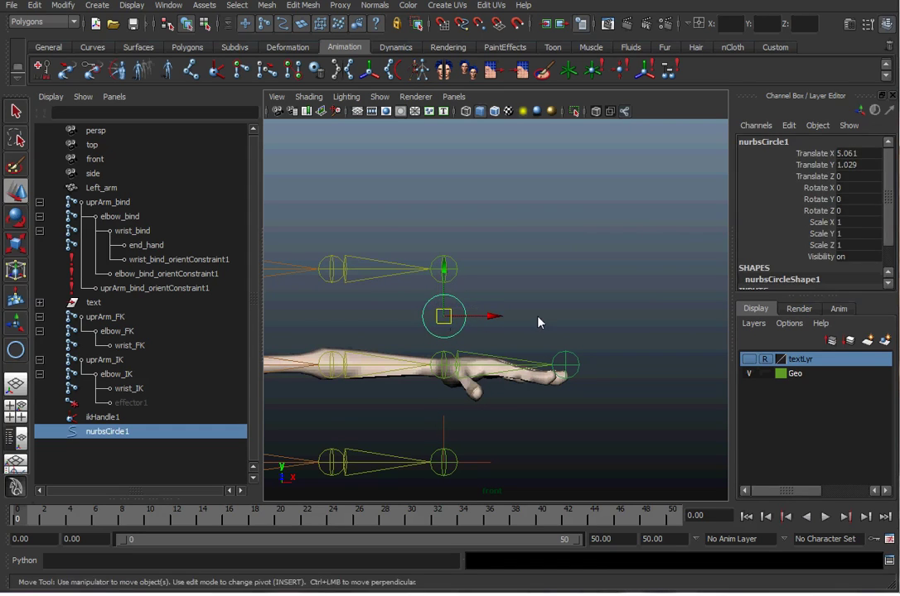
Parent the new NURBS circle to the wrist_bind joint
left_click(538, 321)
left_click(462, 307)
left_click(452, 358, "shift")
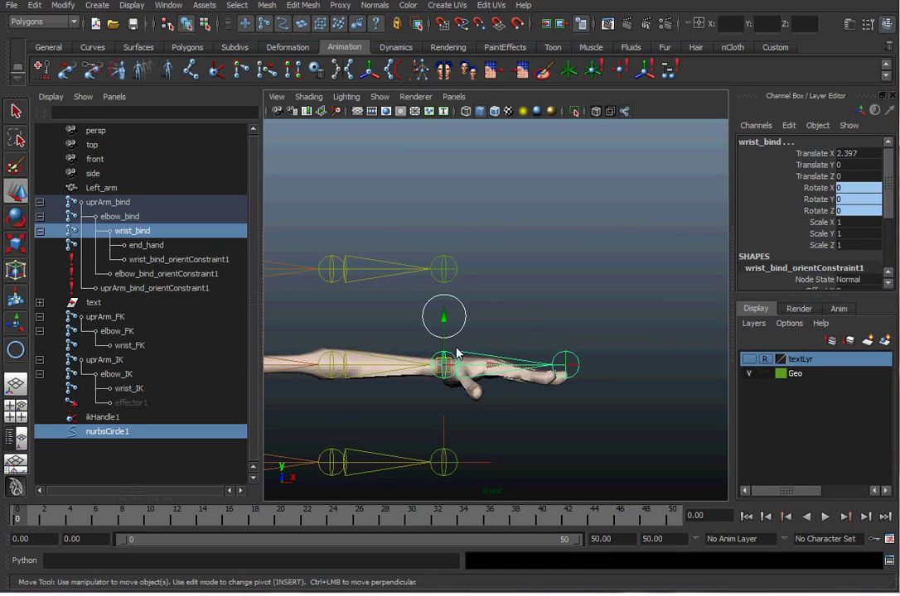
key("p")
Rename the circle under wrist_bind as FKIK_Switch
left_click_drag(494, 298, 458, 323)
double_click(159, 273)
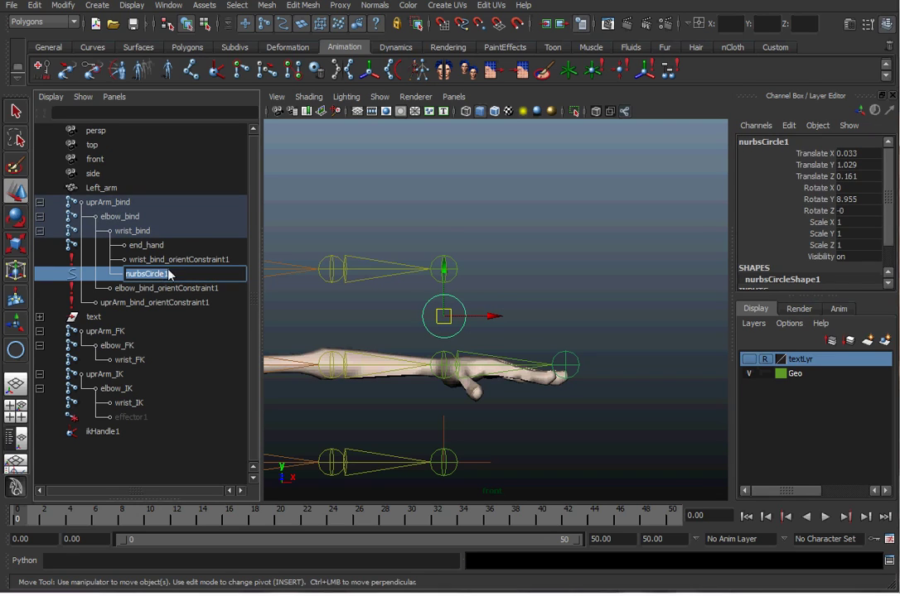
type("FKI")
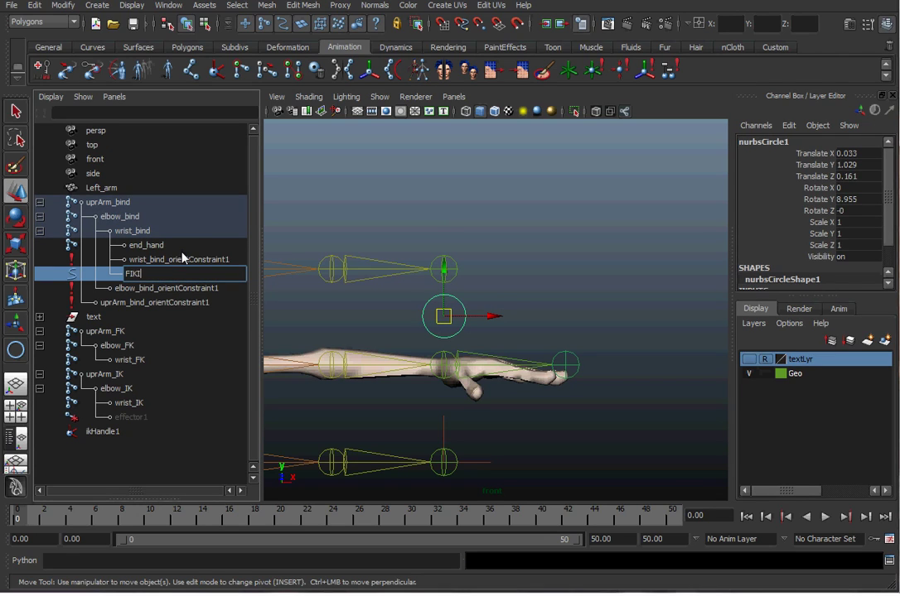
type("K_Switch")
key("Return")
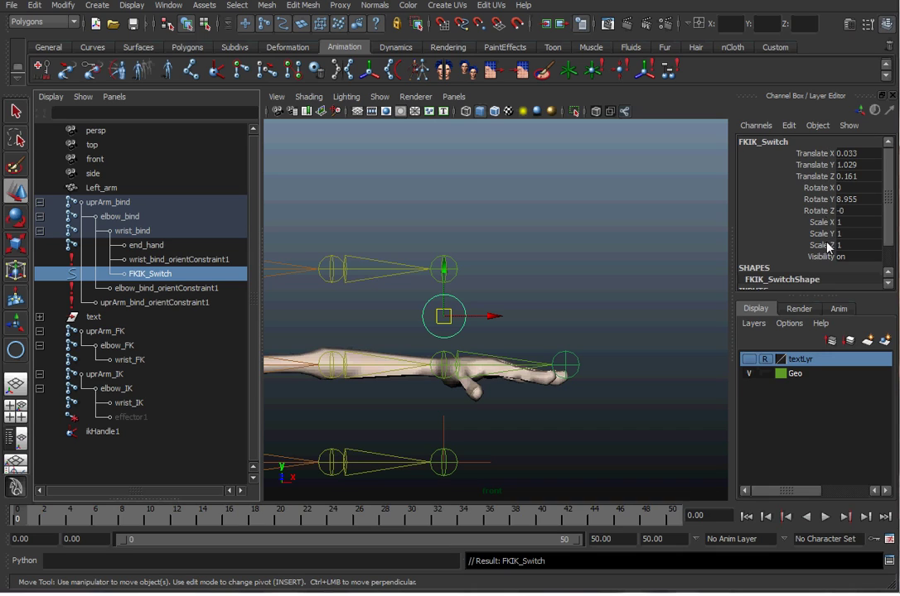
Add a keyable float attribute named fkikSwitch to FKIK_Switch with minimum 0, maximum 10 and default 0
left_click(790, 125)
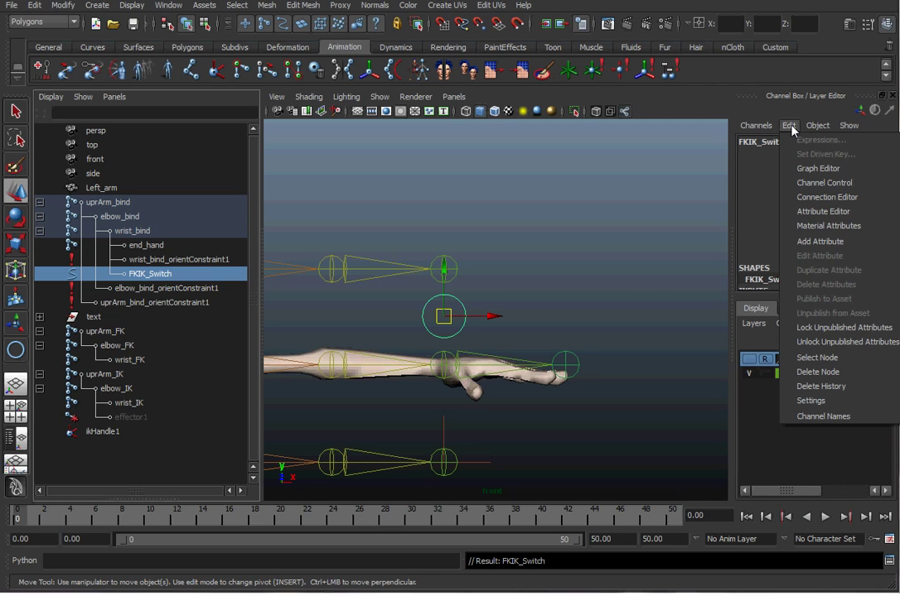
left_click(810, 242)
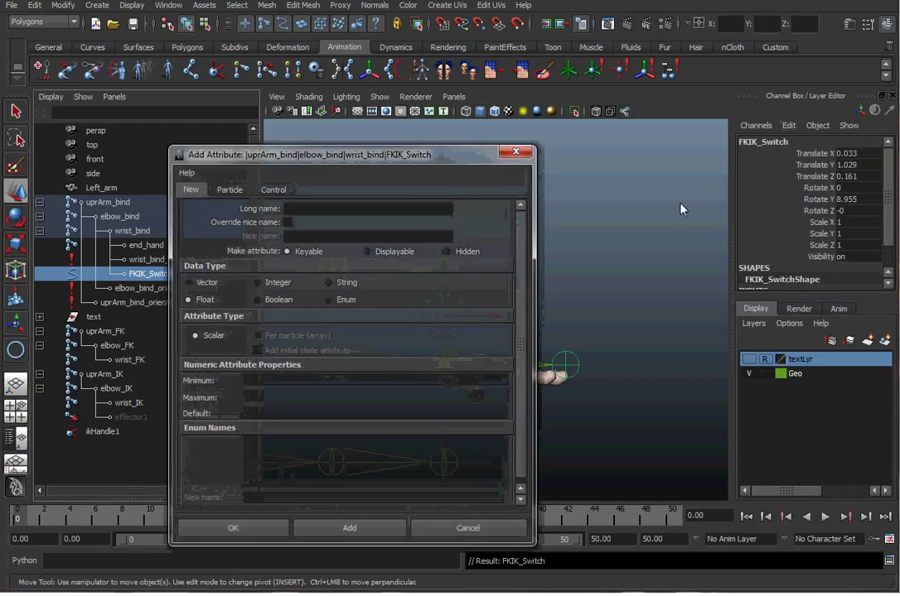
left_click_drag(295, 160, 466, 134)
left_click(507, 180)
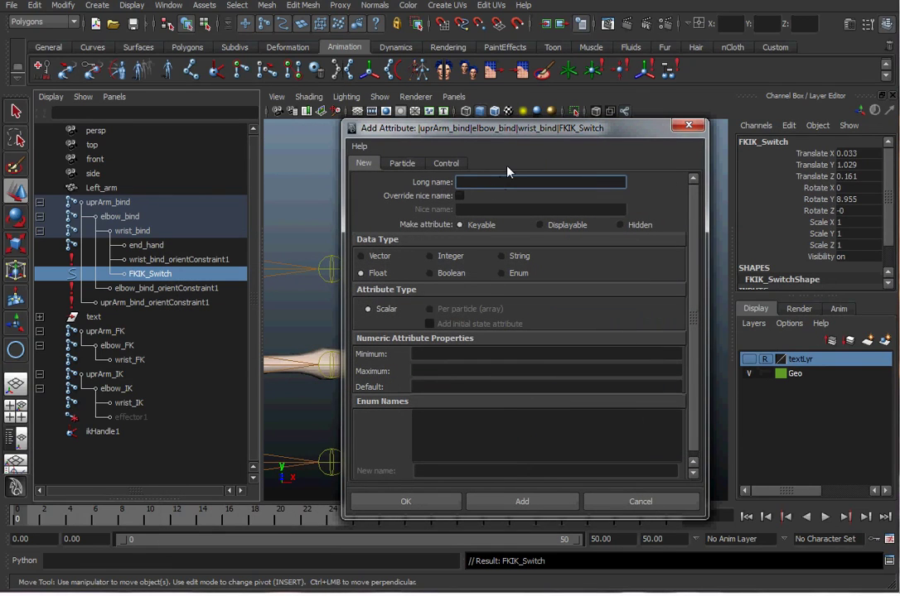
type("fkikSwitch")
left_click(463, 354)
type("0")
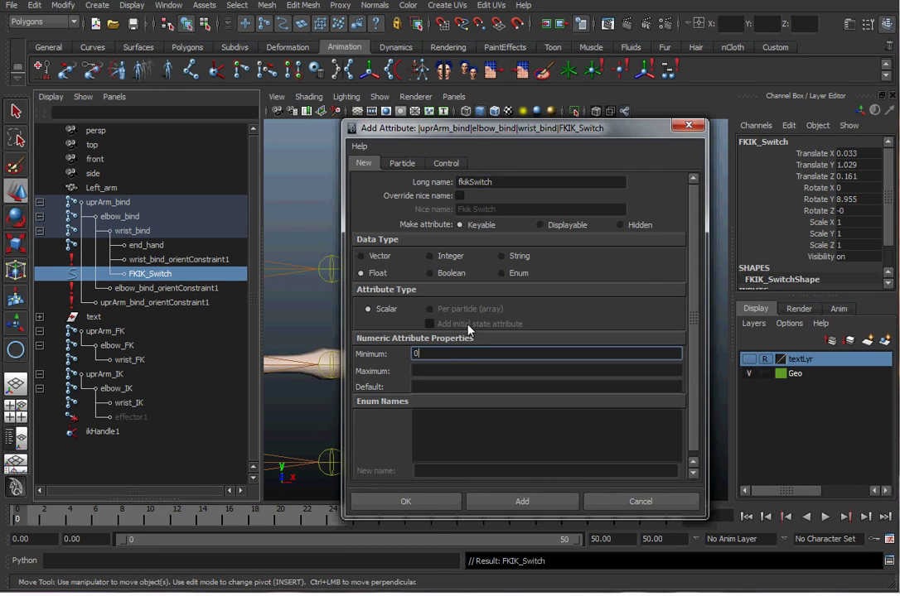
key("Tab")
type("10")
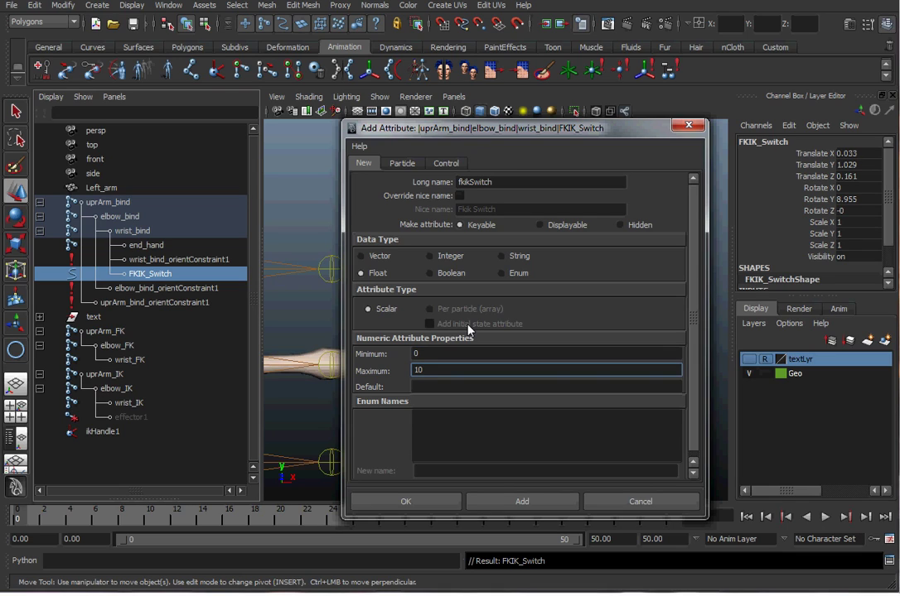
key("Tab")
type("0")
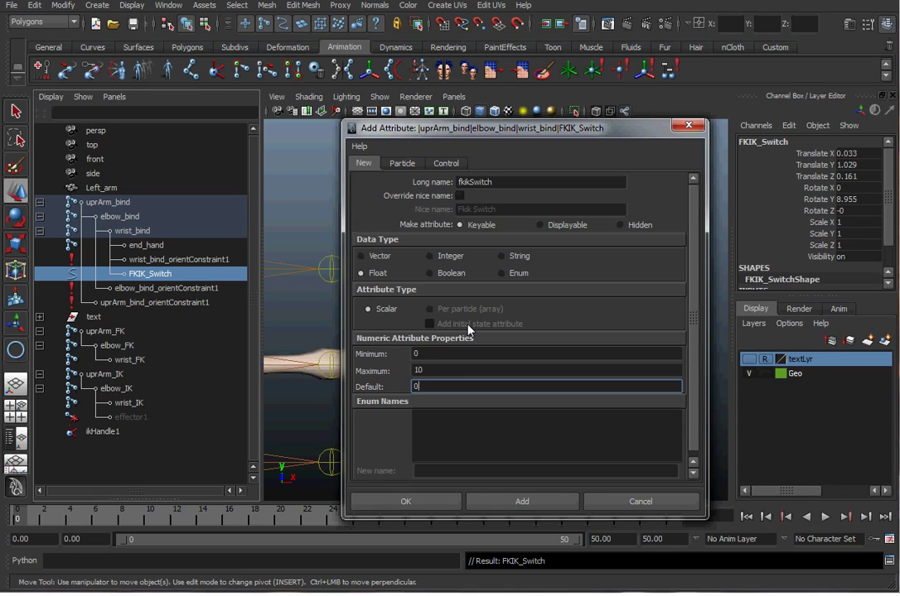
left_click(526, 502)
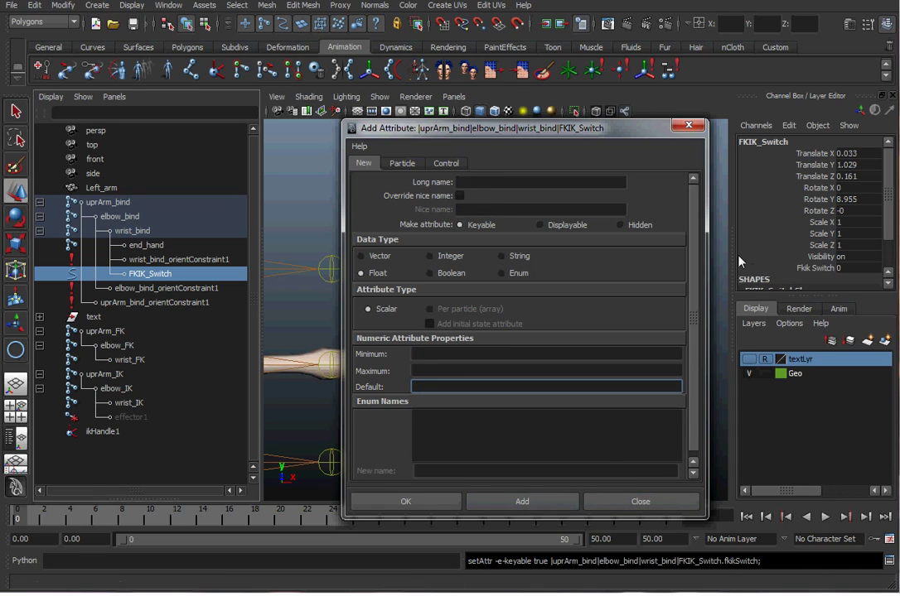
left_click(638, 502)
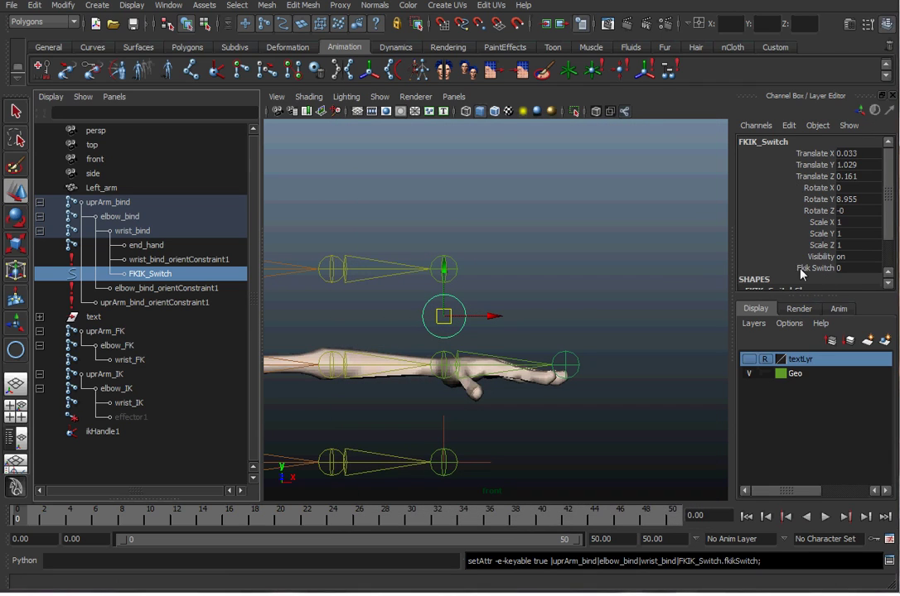
Make all rotate, scale, translate and visibility channels of FKIK_Switch nonkeyable and hidden, leaving only Fkik Switch keyable, and close Channel Control
left_click(788, 125)
left_click(816, 182)
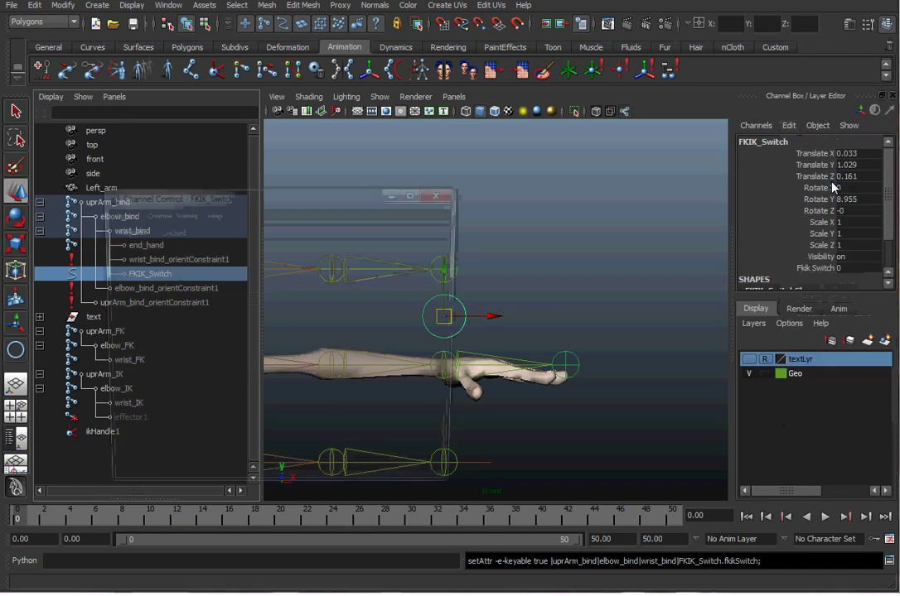
left_click_drag(249, 196, 368, 123)
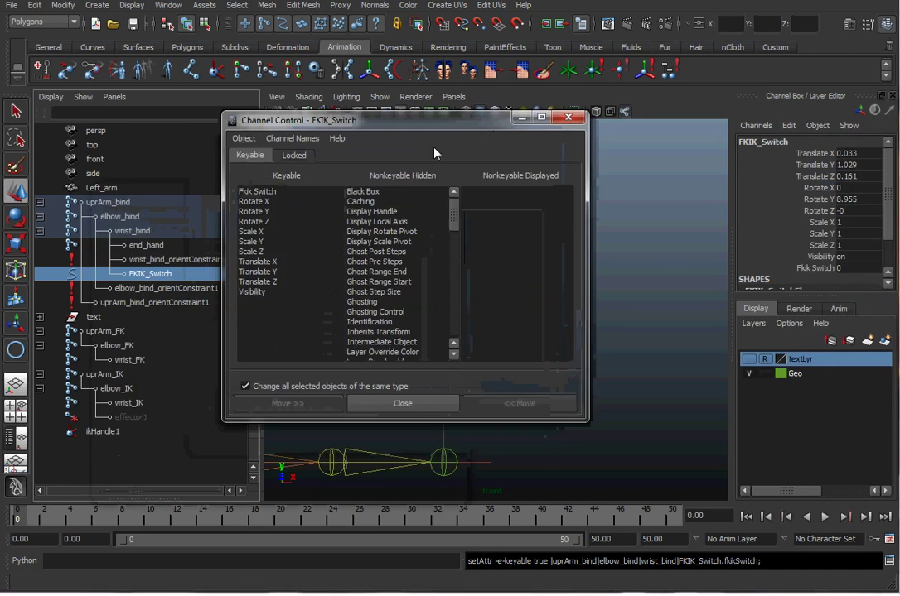
left_click(257, 193)
left_click(257, 202)
left_click(261, 293, "shift")
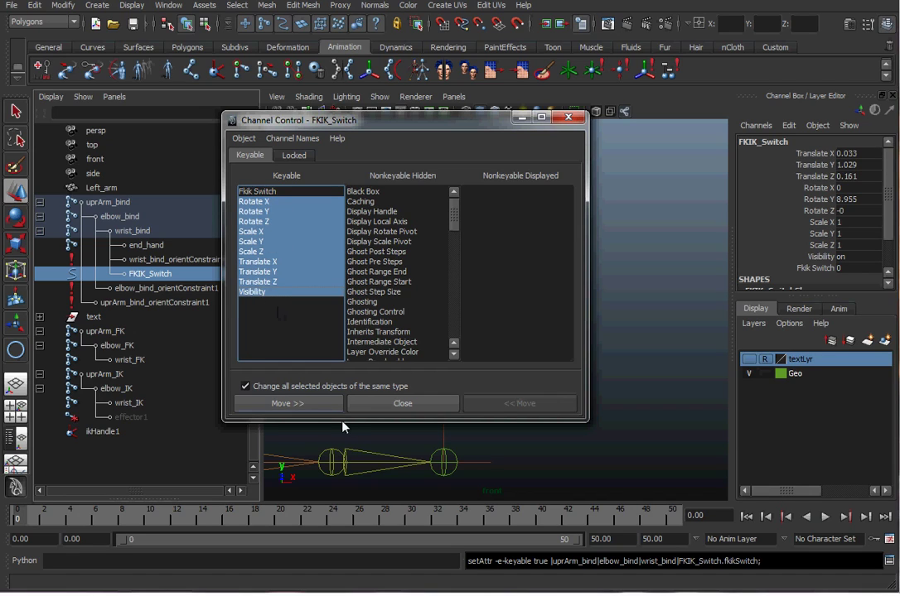
left_click(288, 403)
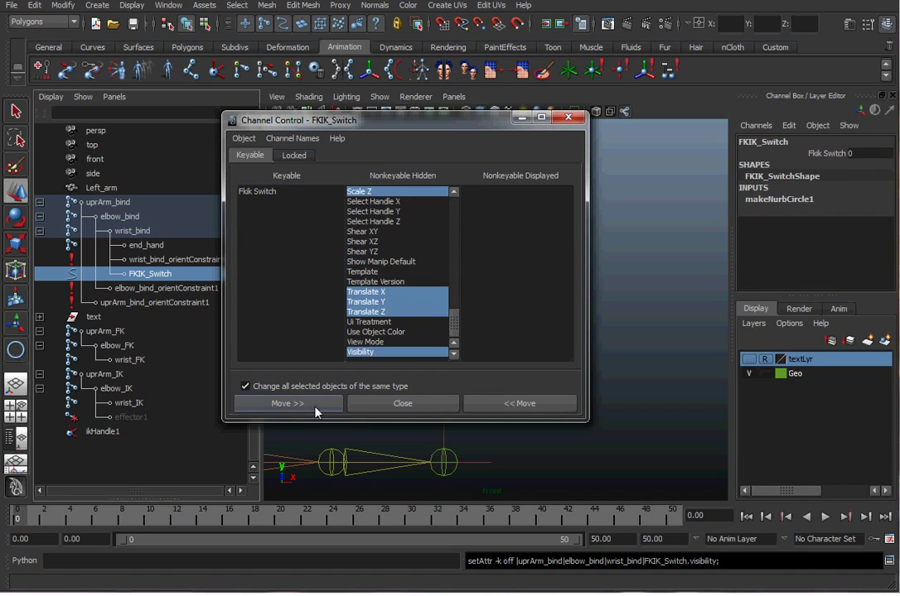
left_click(295, 156)
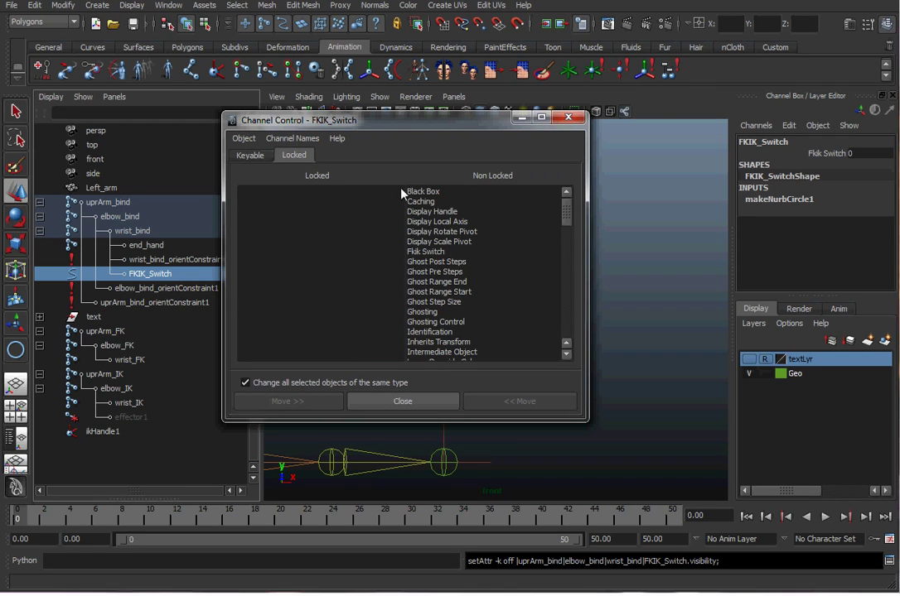
left_click(401, 401)
left_click(502, 327)
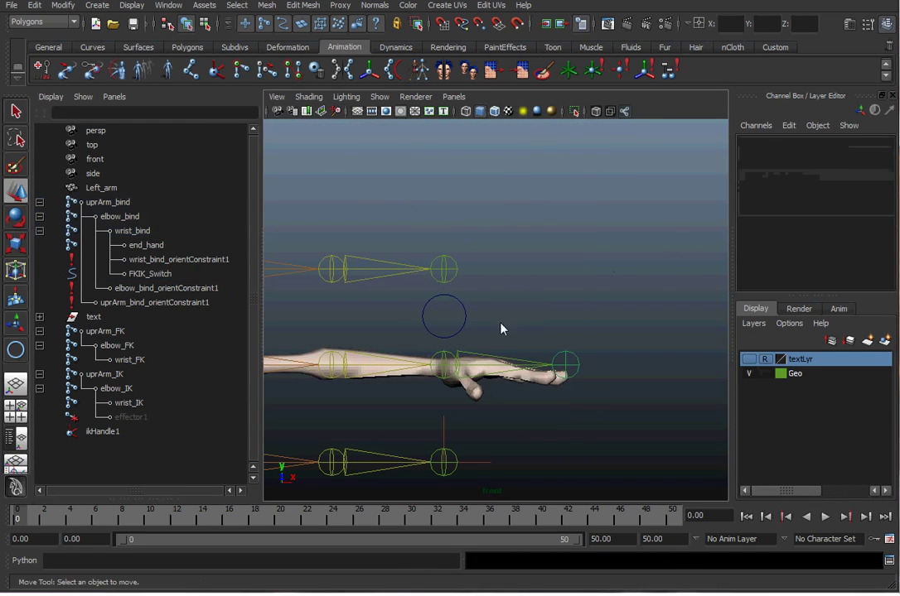
Test the Fkik Switch attribute of the FKIK_Switch circle by adjusting it interactively to 10 and back to 0, and deselect the circle
left_click_drag(497, 298, 420, 333)
left_click(833, 154)
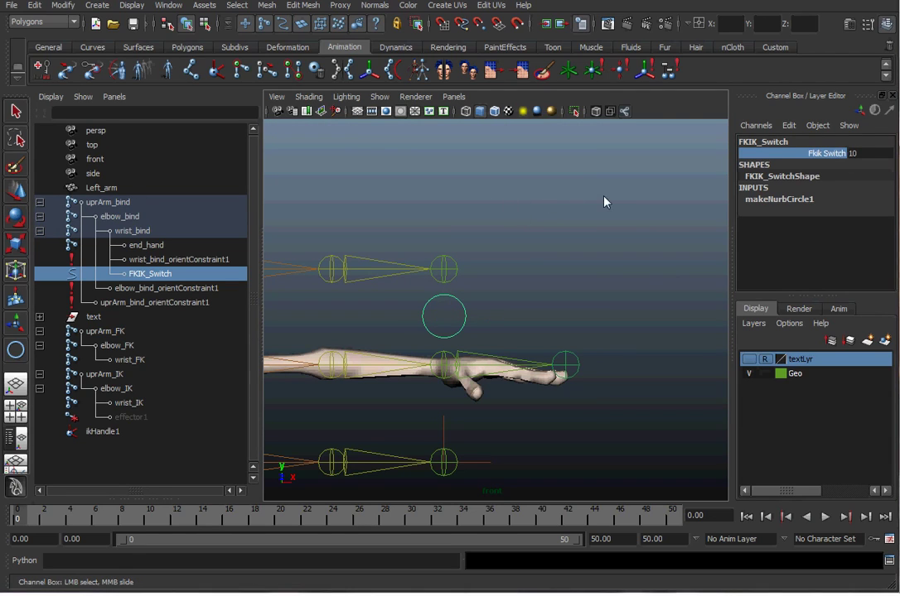
mouse_move(604, 201)
middle_mouse_down()
mouse_move(478, 203)
mouse_move(616, 210)
middle_mouse_up()
left_click(469, 207)
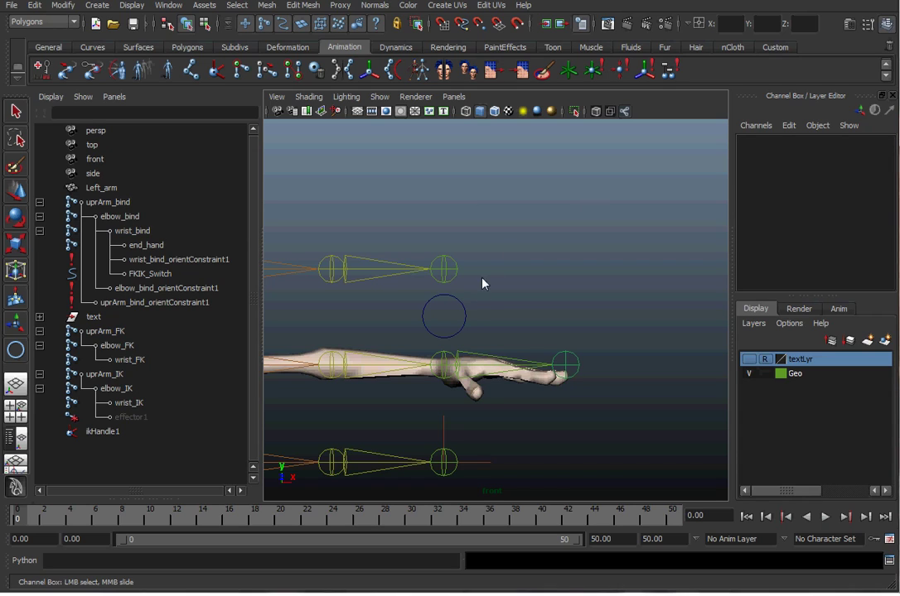
left_click(435, 314)
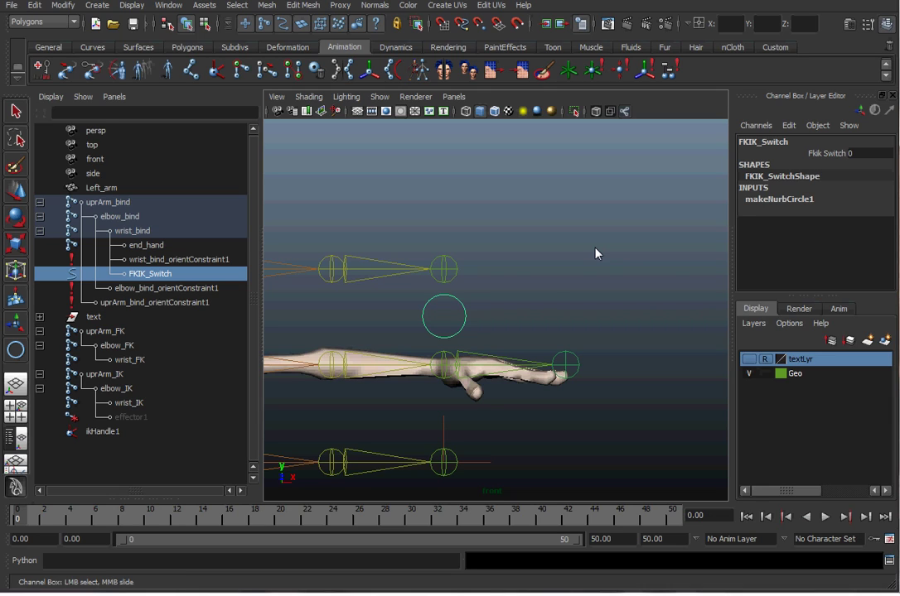
left_click(536, 317)
Test the IK-driven arm by moving ikHandle1 downward in the front view, undo the move and clear the selection
right_click_drag(536, 317, 497, 331, "alt")
middle_click_drag(497, 331, 512, 303, "alt")
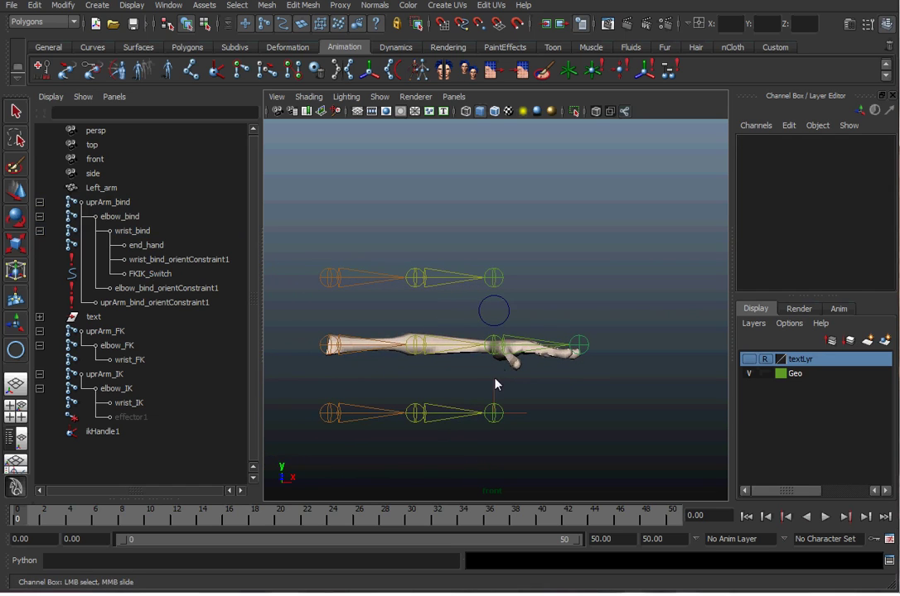
left_click(493, 412)
key("w")
left_click_drag(492, 416, 496, 444)
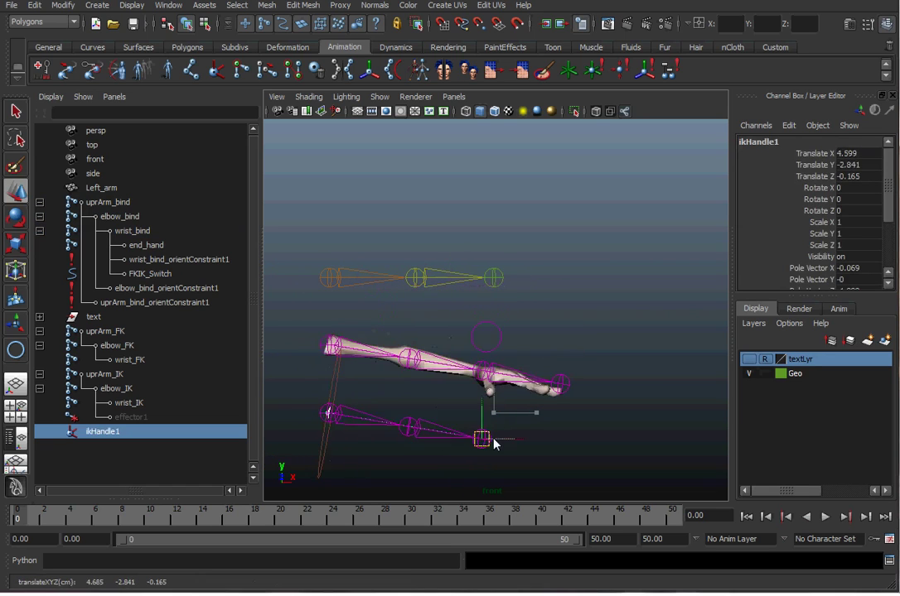
key("ctrl+z")
key("ctrl+z")
key("ctrl+z")
key("ctrl+z")
key("ctrl+z")
left_click(608, 408)
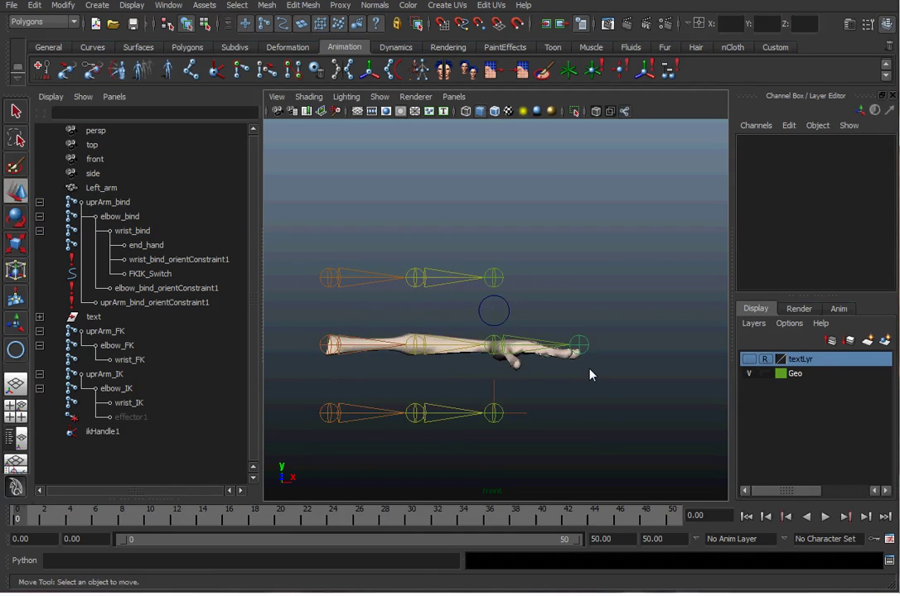
Open the Set Driven Key window and load the FKIK_Switch circle as the driver
scroll(532, 304, "up", 1)
left_click(477, 313)
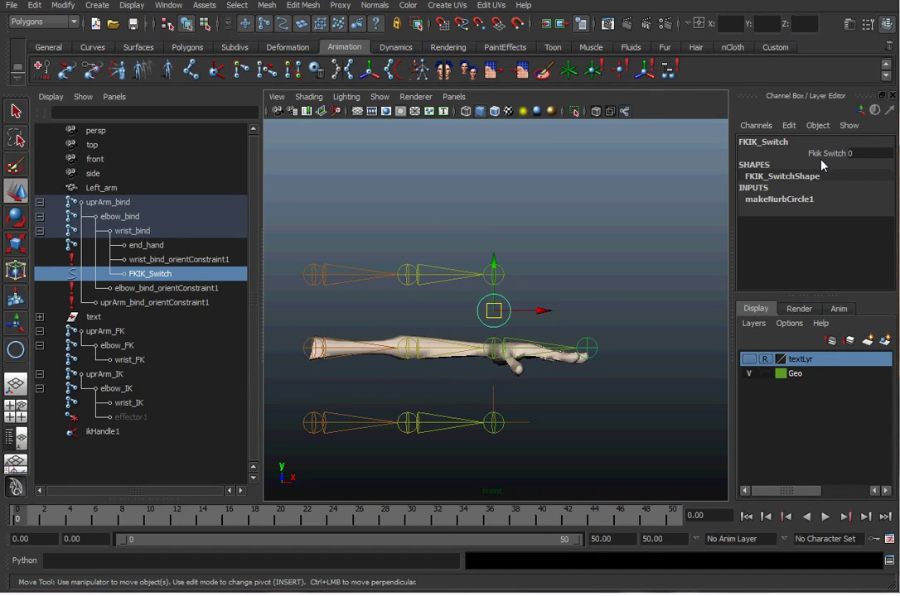
middle_click_drag(553, 310, 578, 285, "alt")
left_click(516, 225)
key("space")
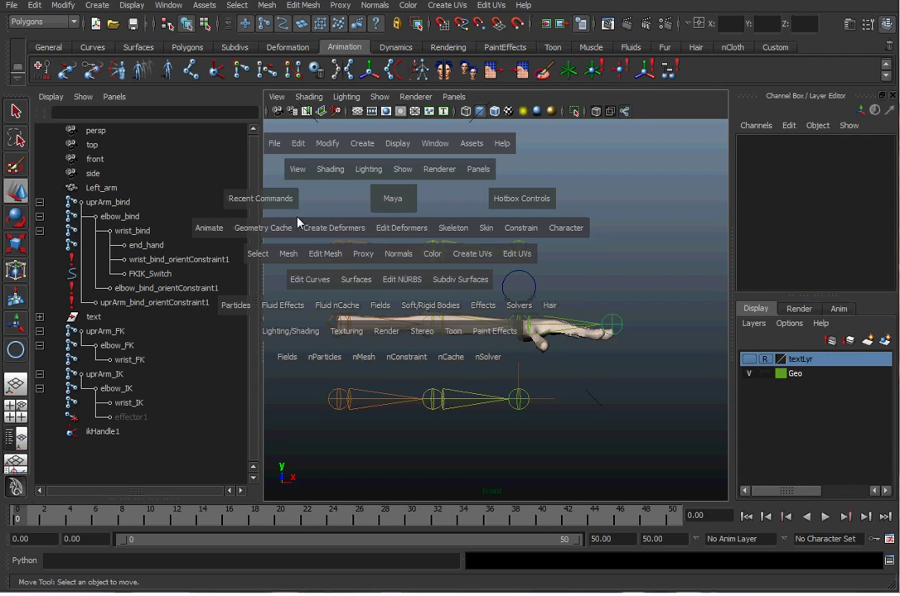
left_click(209, 227)
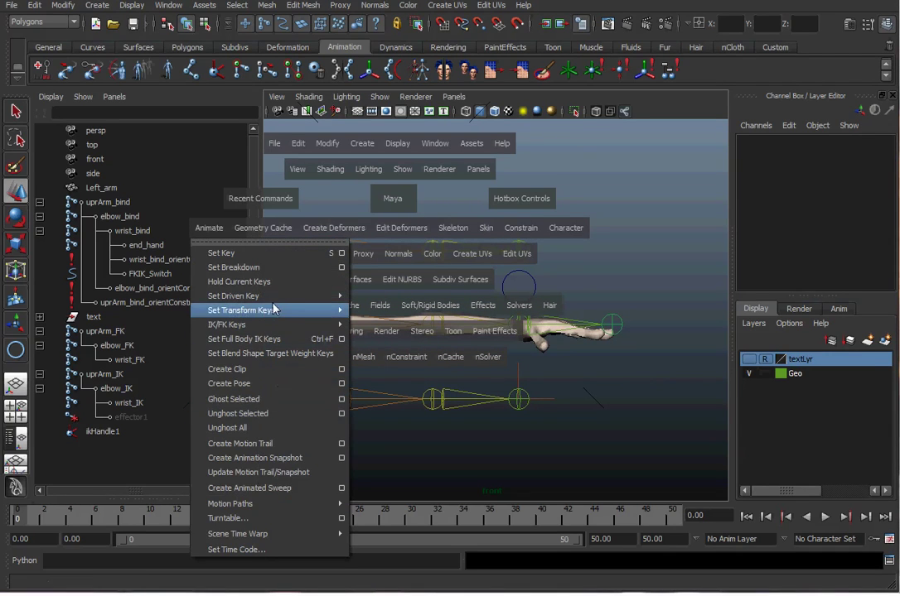
mouse_move(327, 296)
left_click(375, 298)
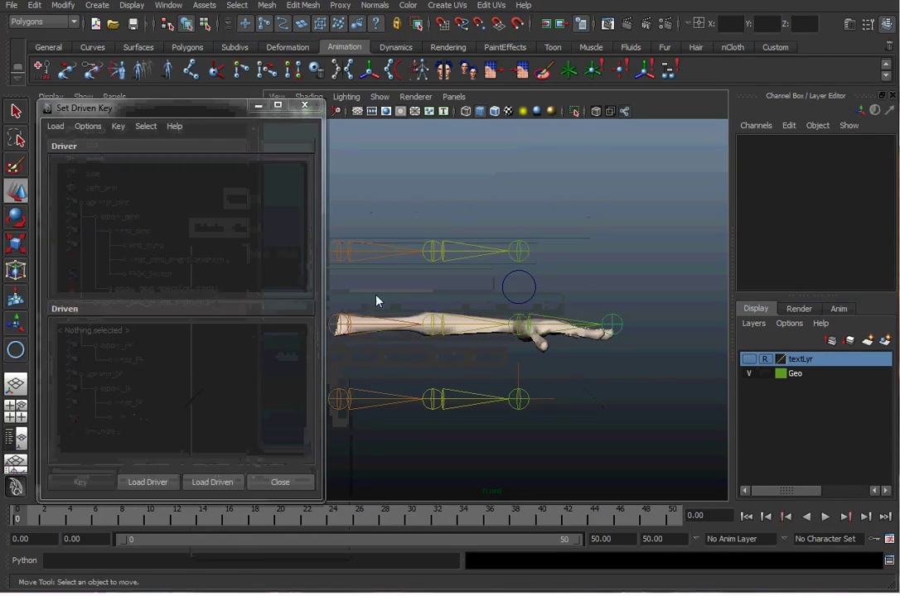
left_click_drag(161, 109, 275, 91)
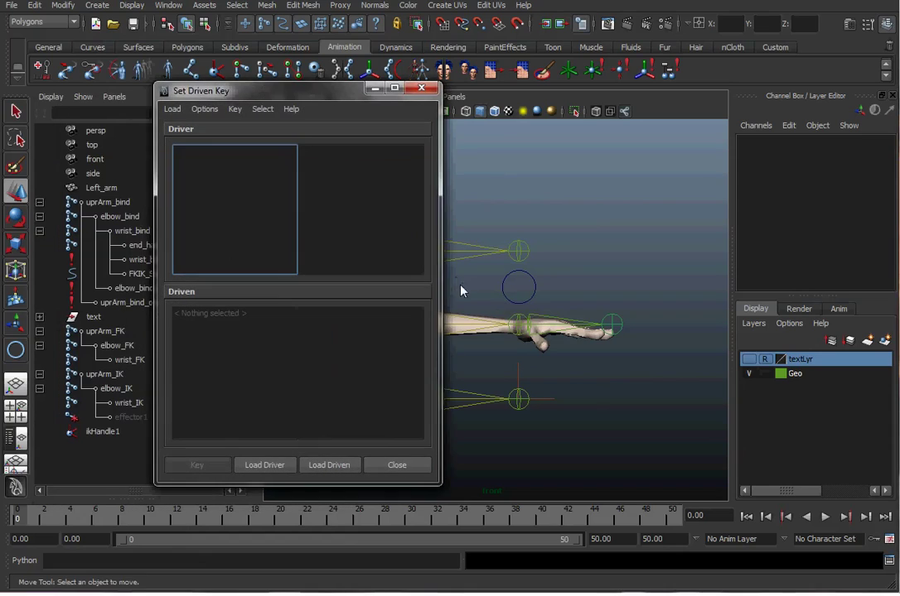
left_click(517, 289)
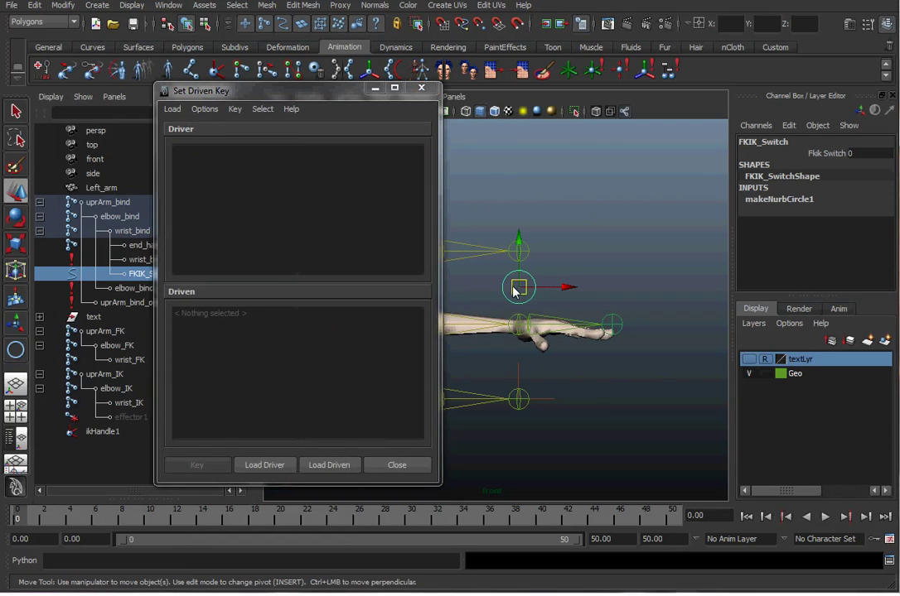
left_click(270, 468)
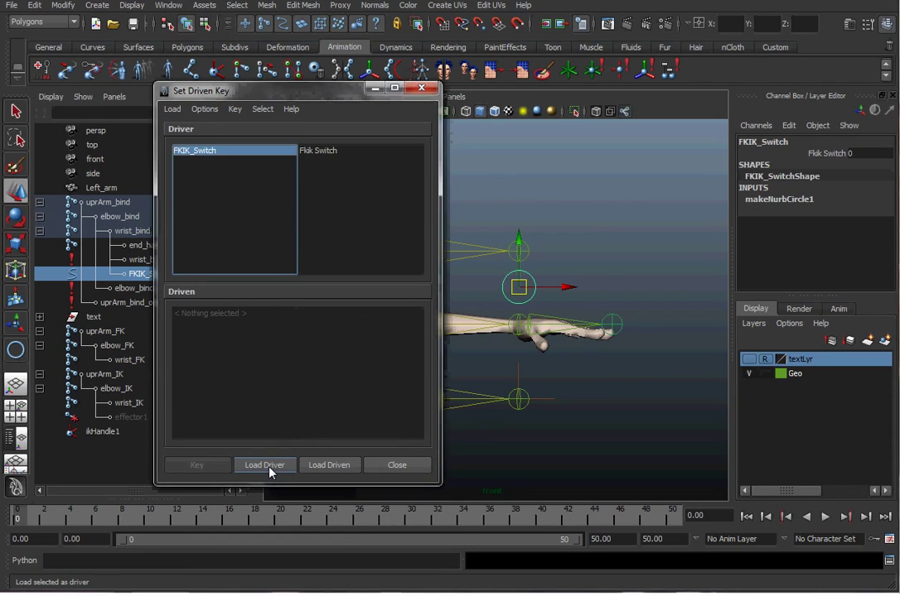
Load elbow_bind_orientConstraint1 and uprArm_bind_orientConstraint1 as the driven objects
left_click_drag(234, 89, 344, 92)
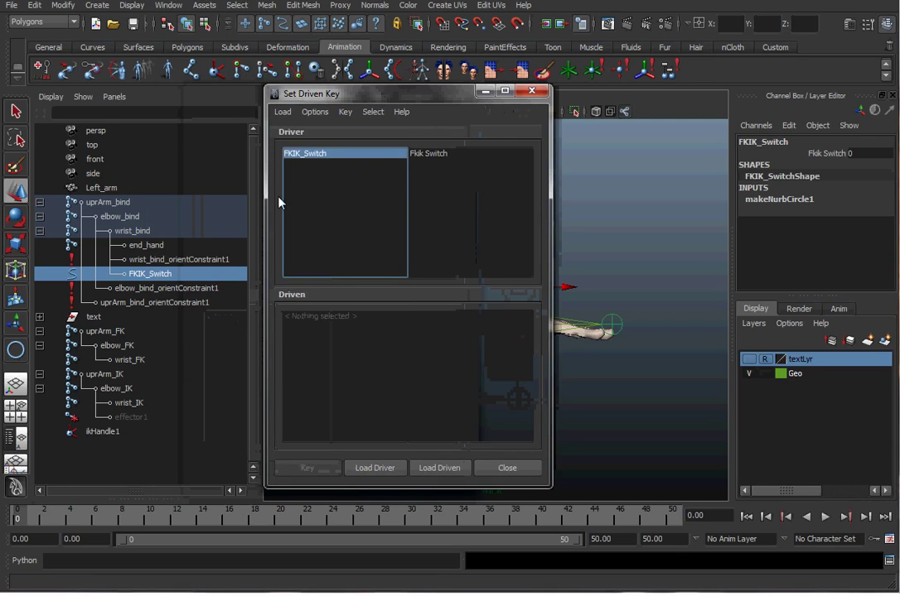
left_click(154, 289)
left_click(155, 304, "ctrl")
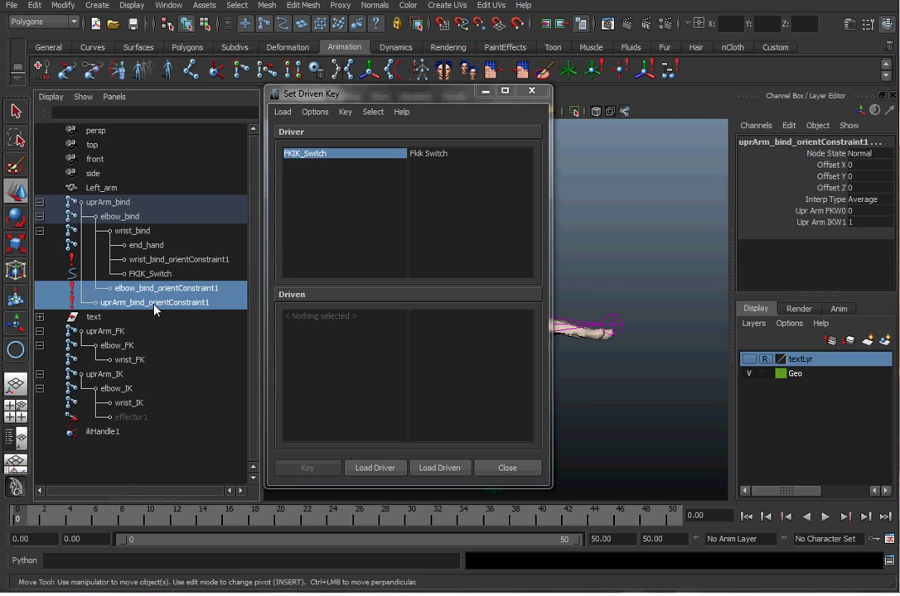
left_click(439, 468)
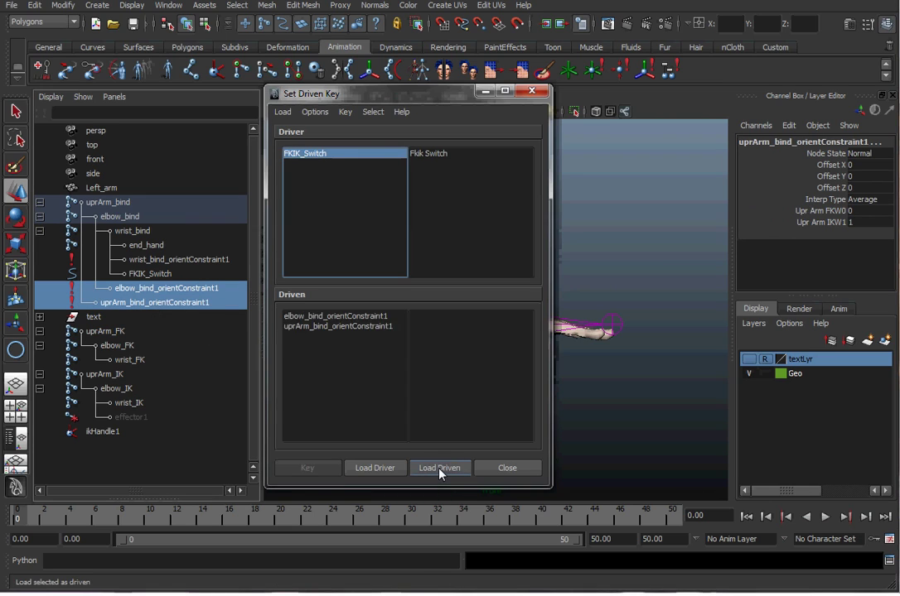
Examine the FKW0 and IKW1 weight attributes available on the two driven orient constraints
left_click(364, 317)
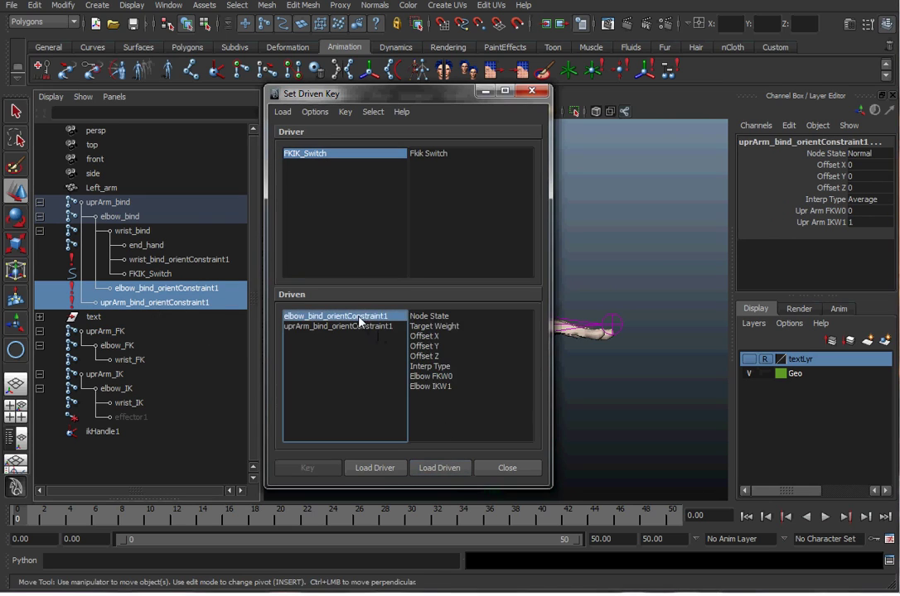
left_click(430, 376)
left_click(432, 386)
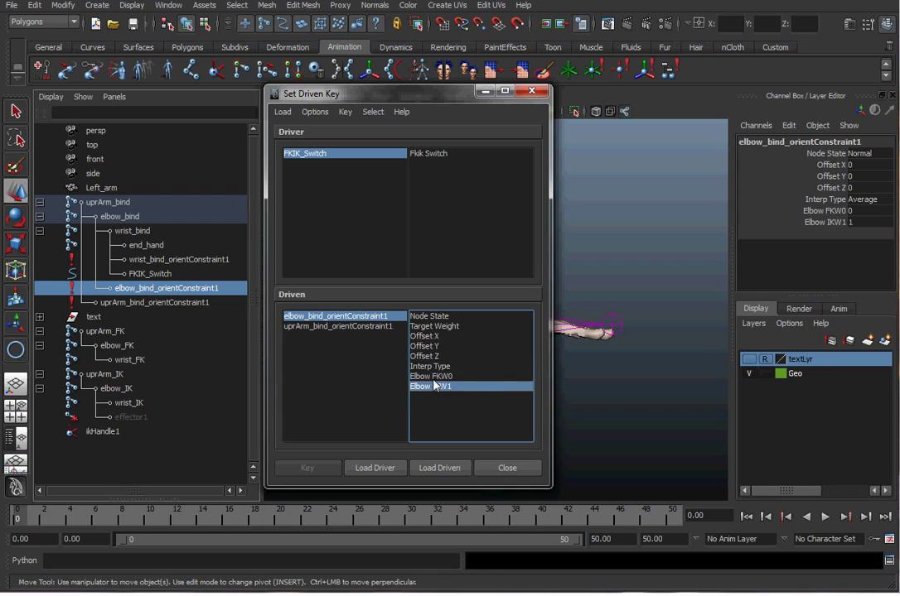
left_click(433, 377)
left_click(433, 383)
left_click(434, 378)
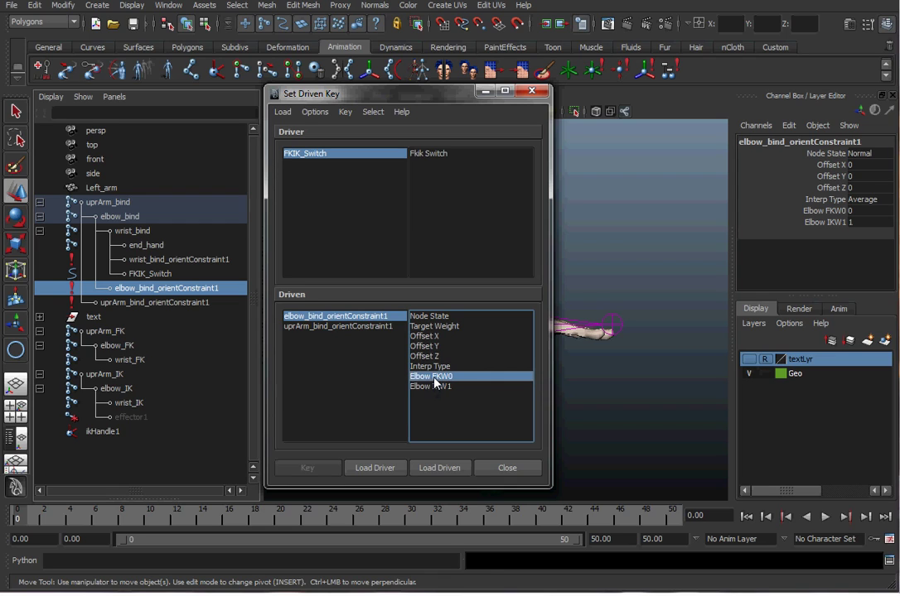
left_click(368, 326)
left_click(371, 317)
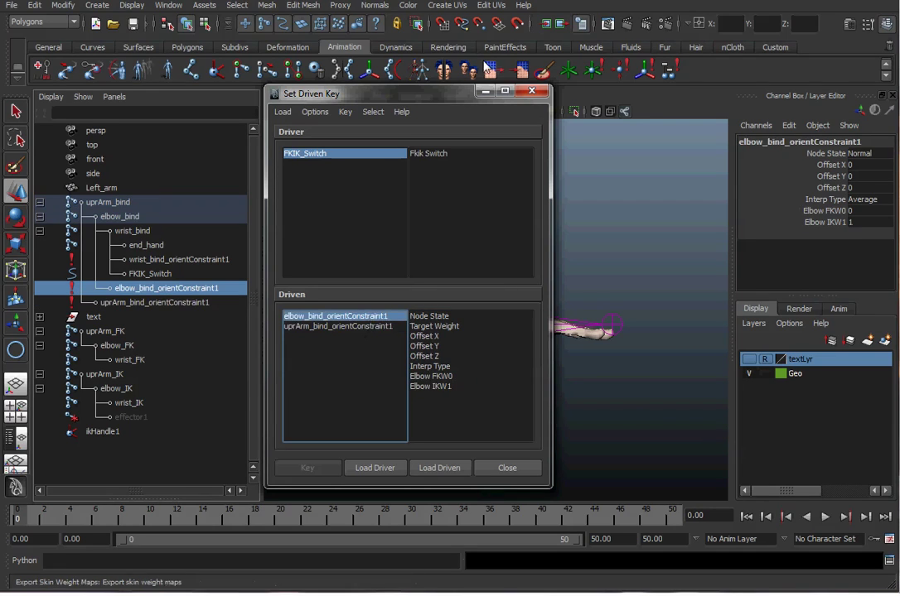
Test the IK-driven arm by moving ikHandle1 toward the shoulder in the front view, and undo the move
left_click_drag(377, 93, 155, 79)
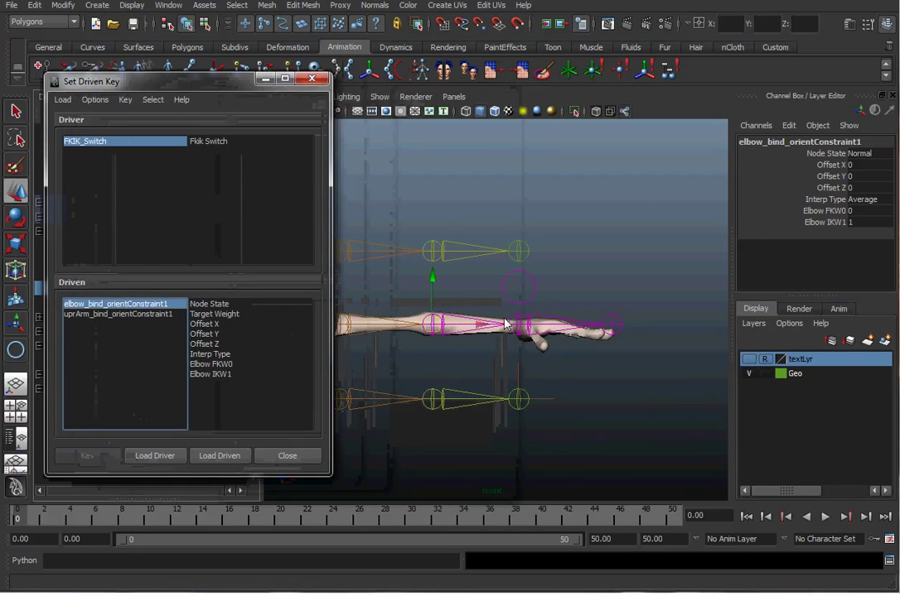
left_click(519, 276)
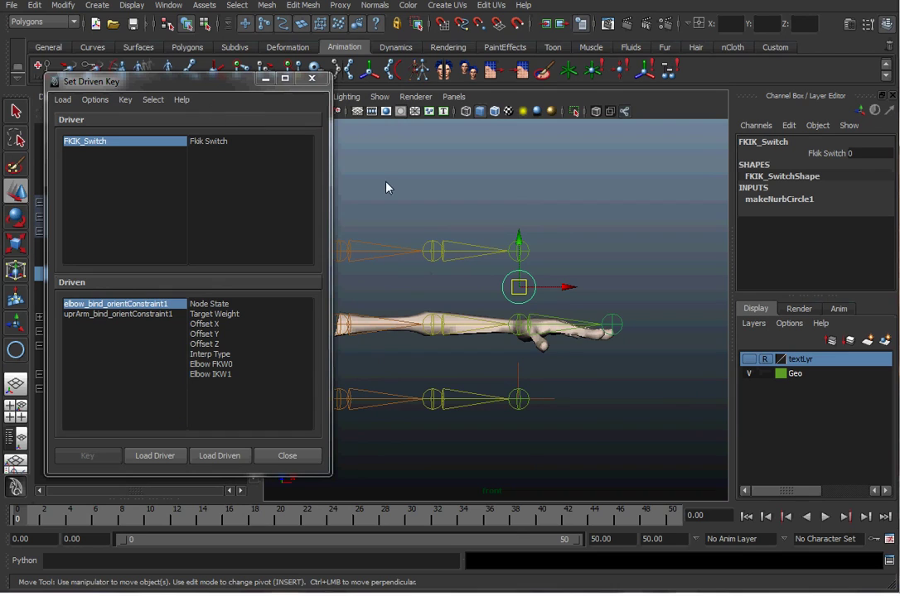
left_click_drag(546, 372, 474, 428)
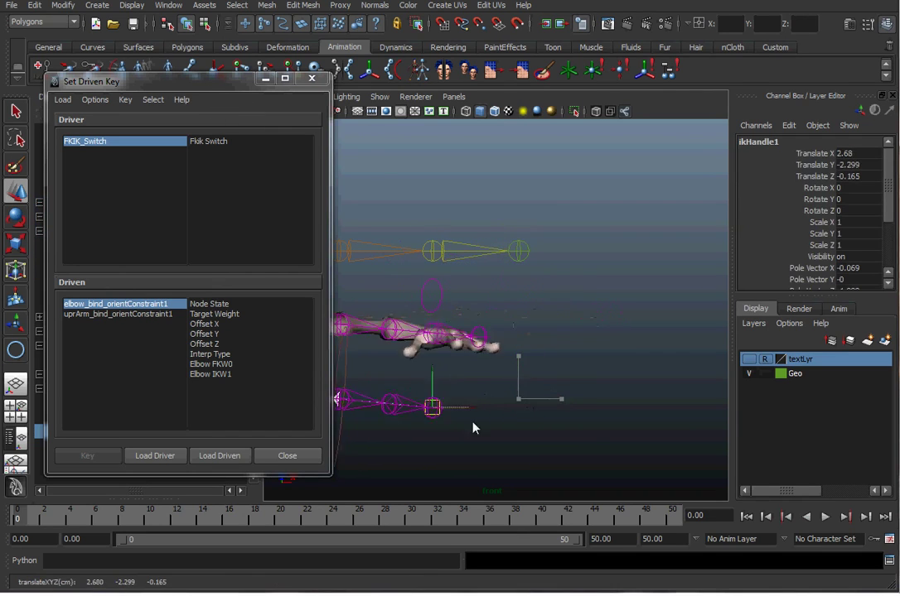
key("ctrl+z")
Key Elbow FKW0 and Elbow IKW1 of elbow_bind_orientConstraint1 against the driver's Fkik Switch attribute
left_click_drag(180, 85, 382, 78)
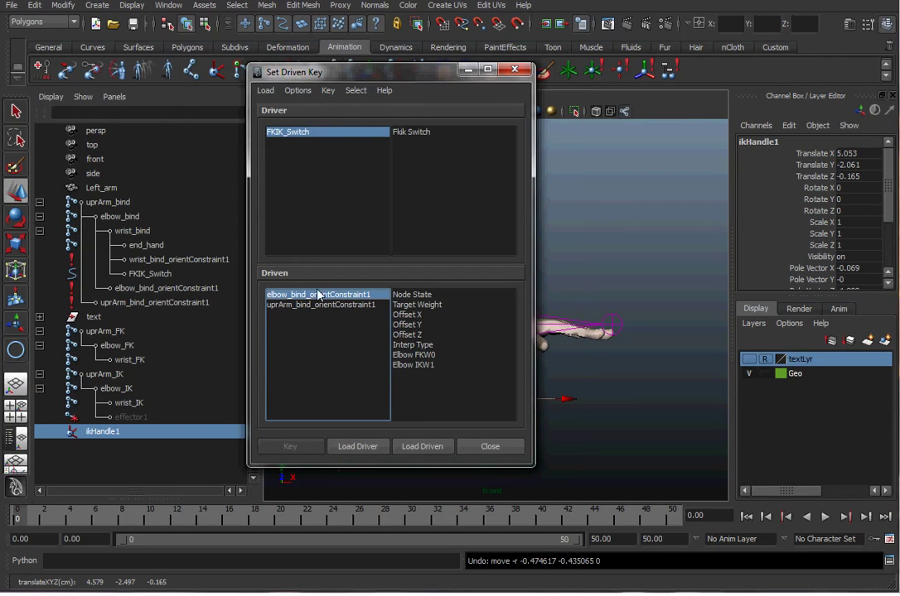
left_click_drag(413, 355, 428, 363)
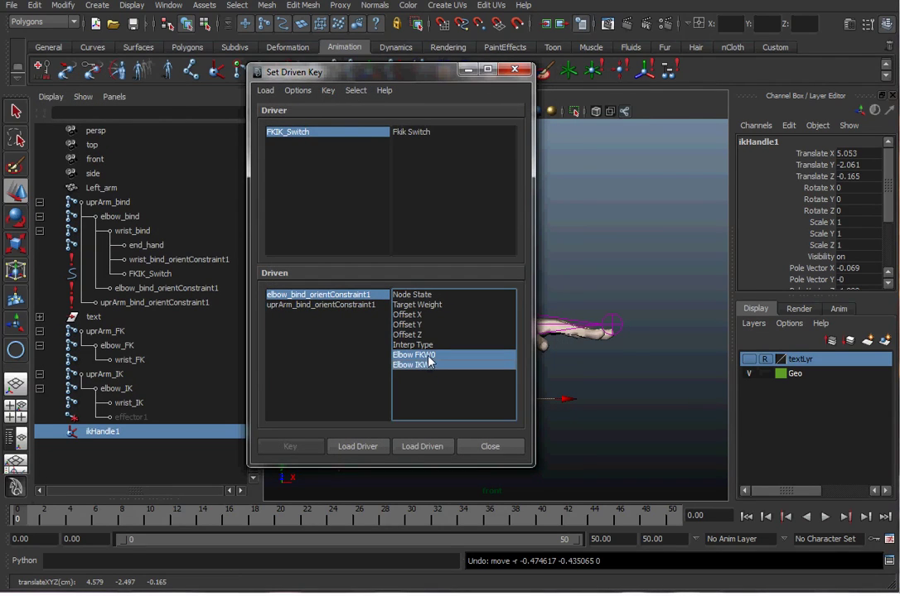
left_click(411, 134)
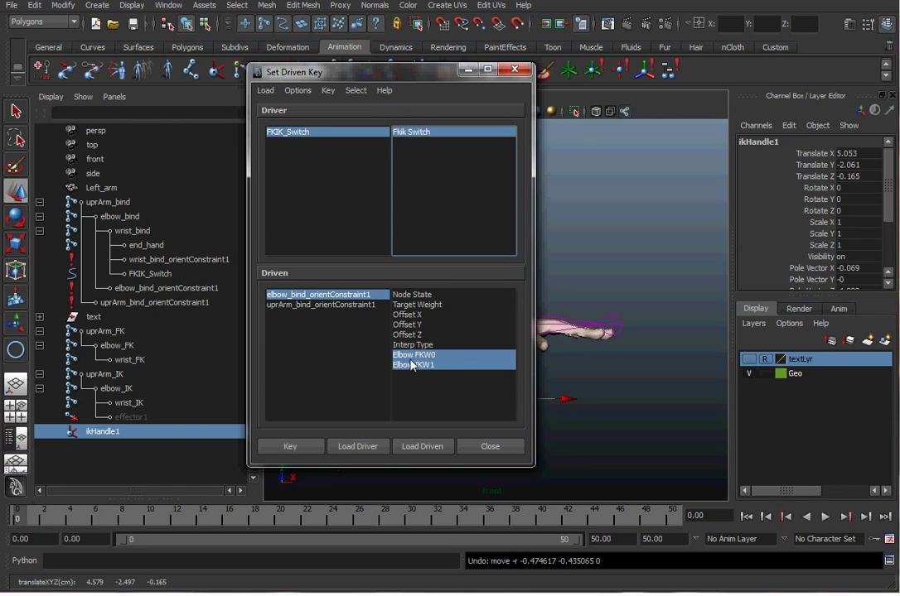
left_click(301, 448)
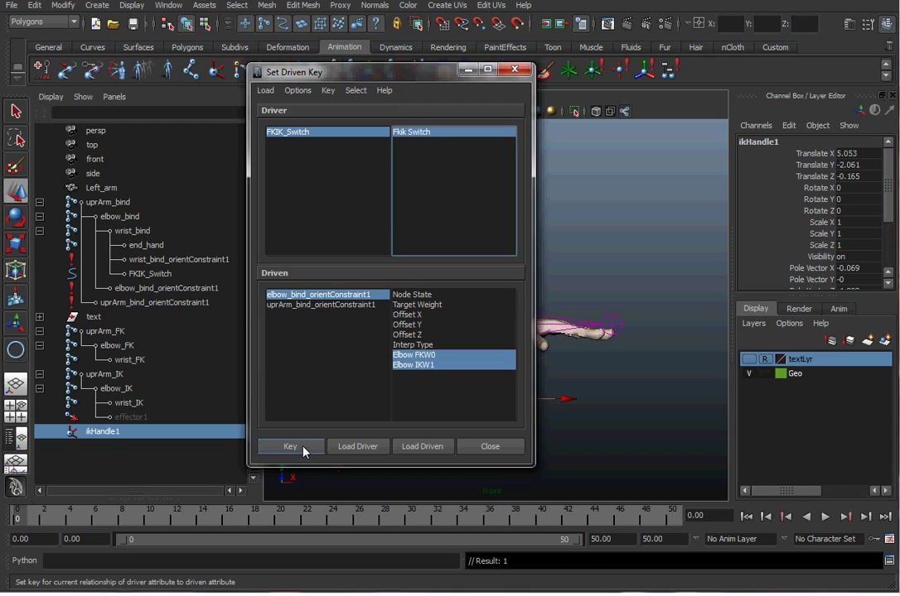
Key Upr Arm FKW0 and Upr Arm IKW1 of uprArm_bind_orientConstraint1 against the Fkik Switch attribute
left_click(344, 306)
left_click(406, 354)
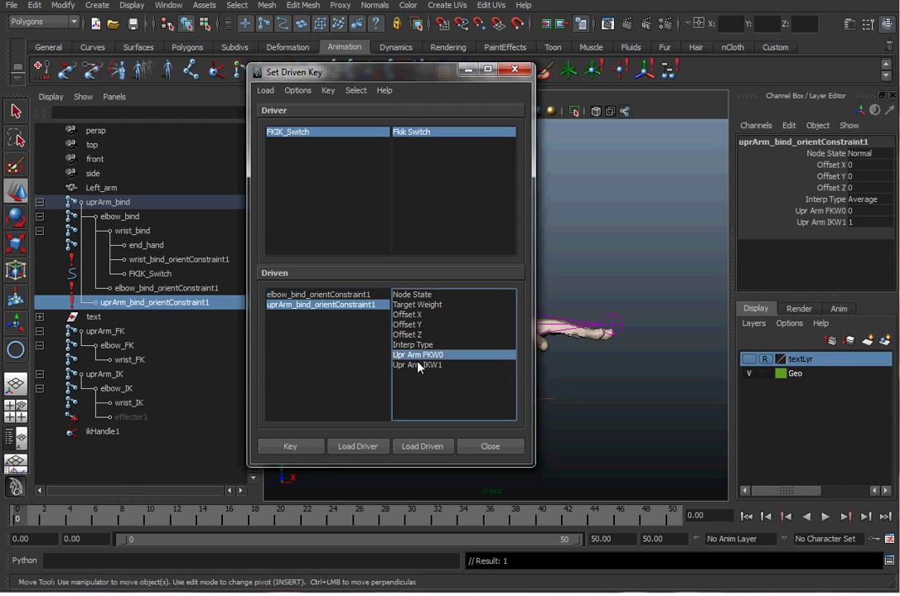
left_click(419, 365, "shift")
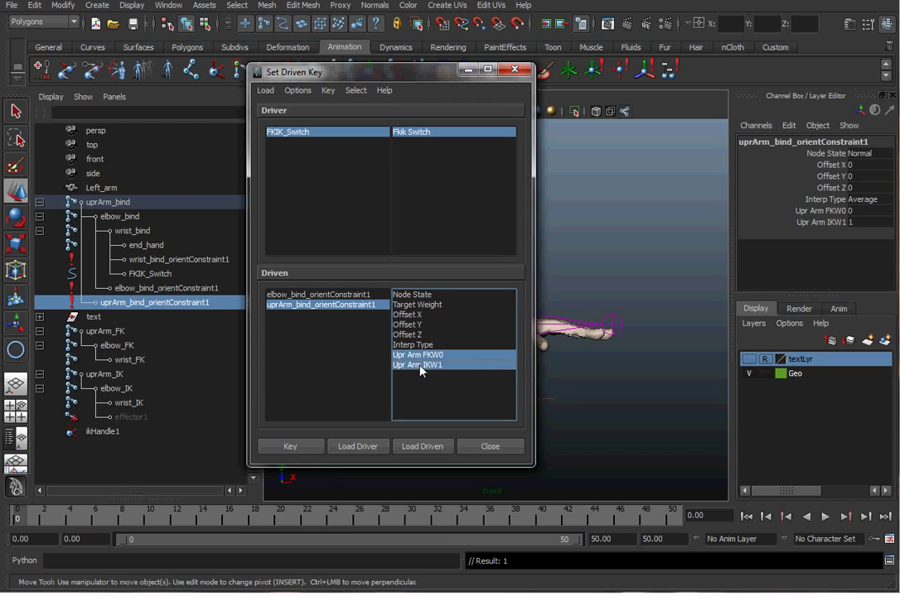
left_click(291, 447)
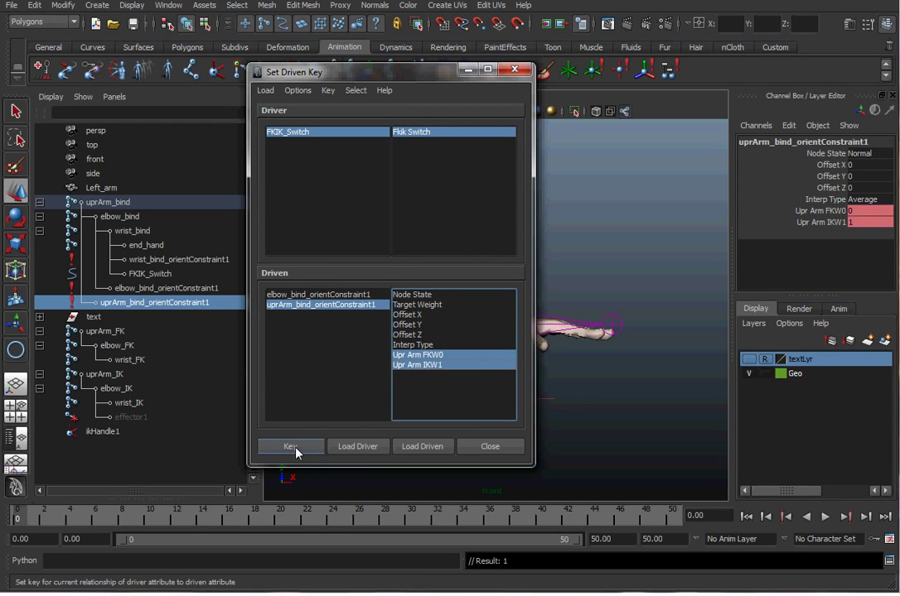
Minimize Set Driven Key, test the arm by moving ikHandle1 up and toward the shoulder, and undo the move
left_click(468, 73)
left_click(517, 399)
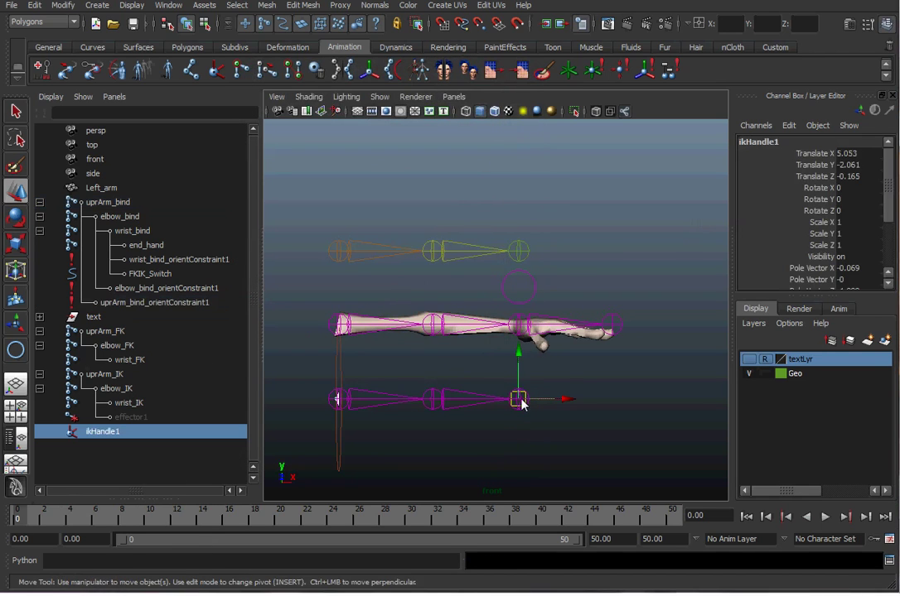
left_click_drag(522, 404, 465, 377)
key("ctrl+z")
Set the Fkik Switch attribute of the FKIK_Switch circle to 10 and deselect the circle
left_click_drag(475, 273, 553, 291)
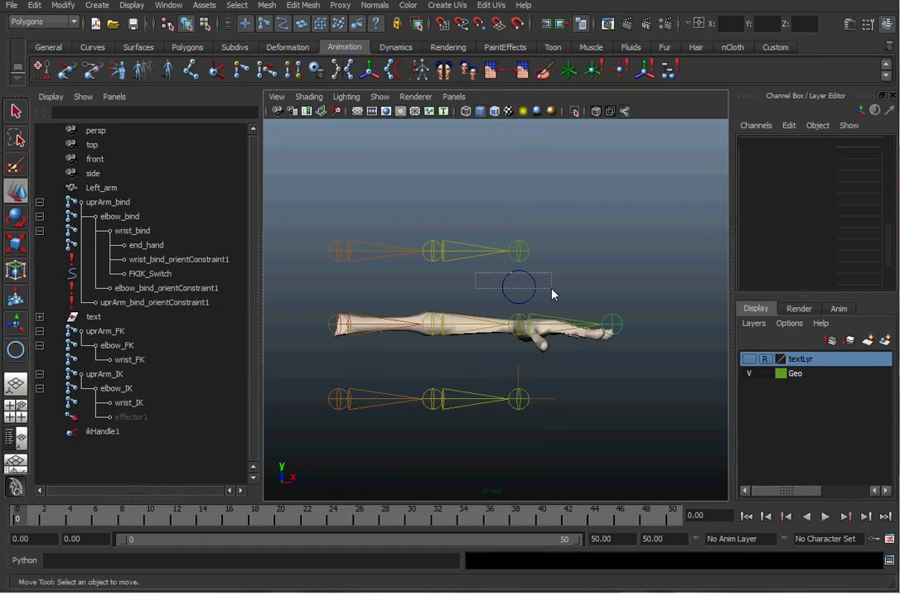
left_click(870, 154)
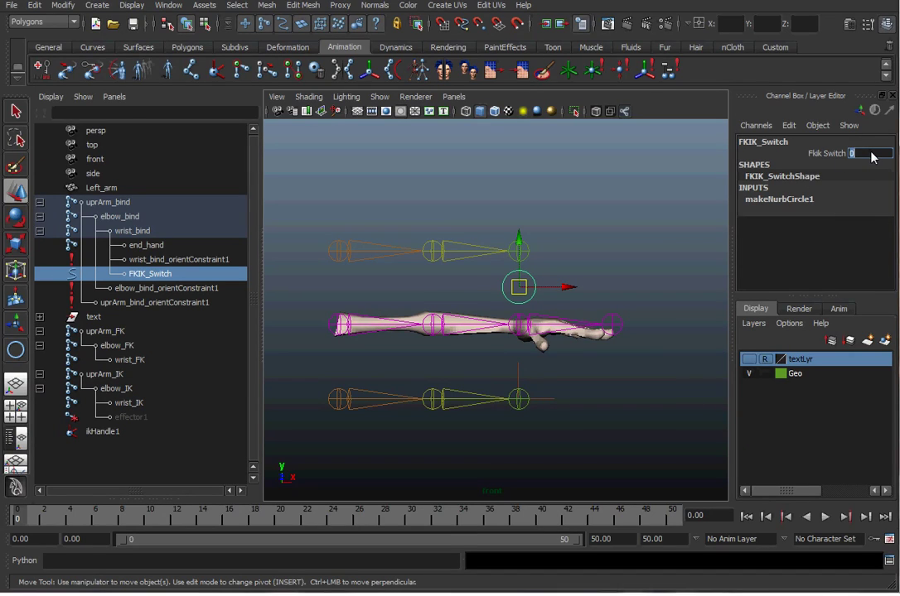
type("10")
key("Return")
left_click(574, 220)
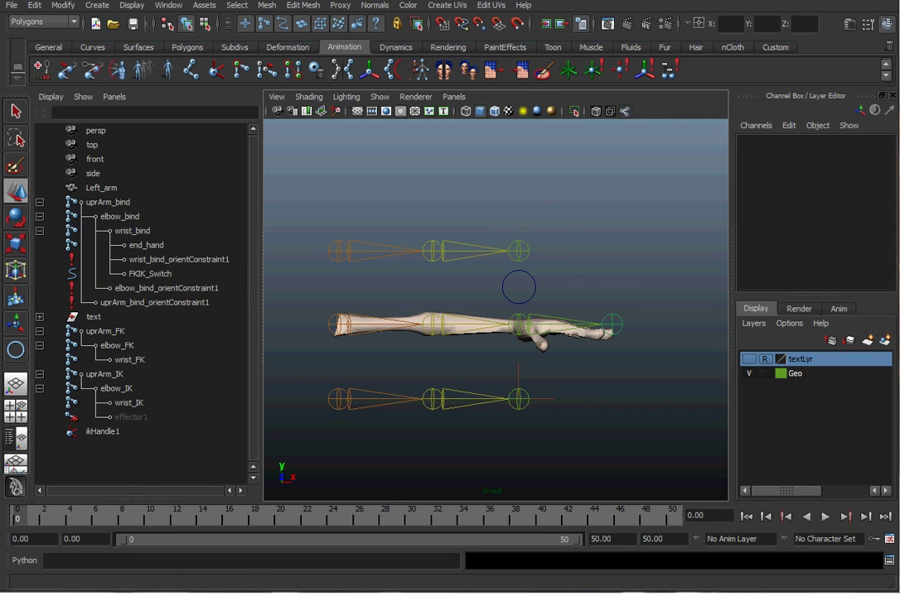
Bring back Set Driven Key and set elbow_bind_orientConstraint1's Elbow FKW0 to 1 and Elbow IKW1 to 0
left_click_drag(384, 78, 404, 87)
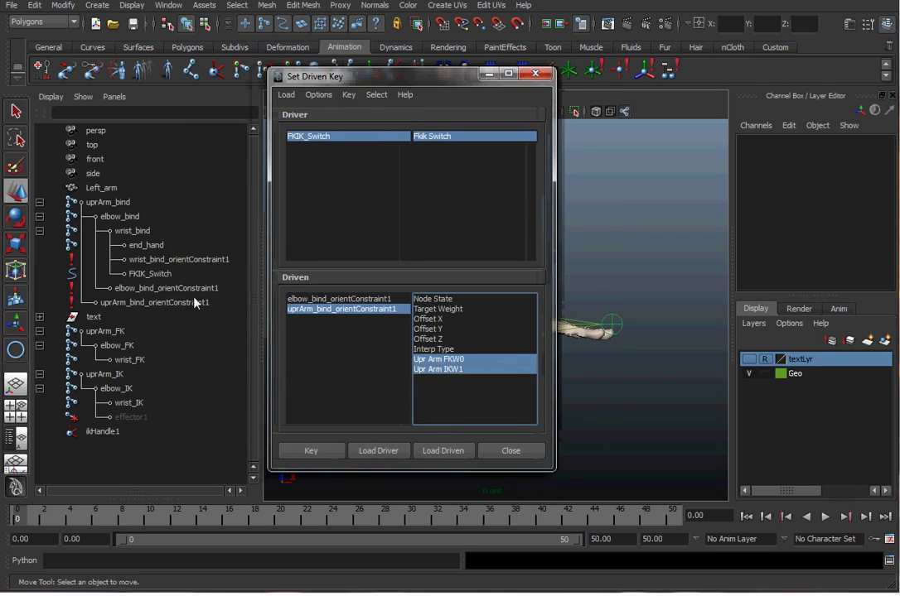
left_click(332, 300)
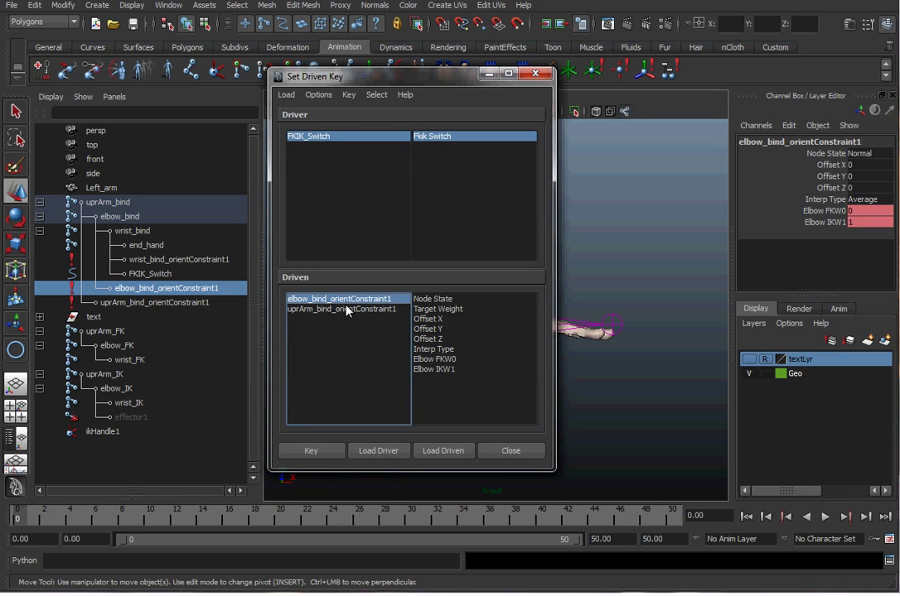
double_click(868, 212)
type("1")
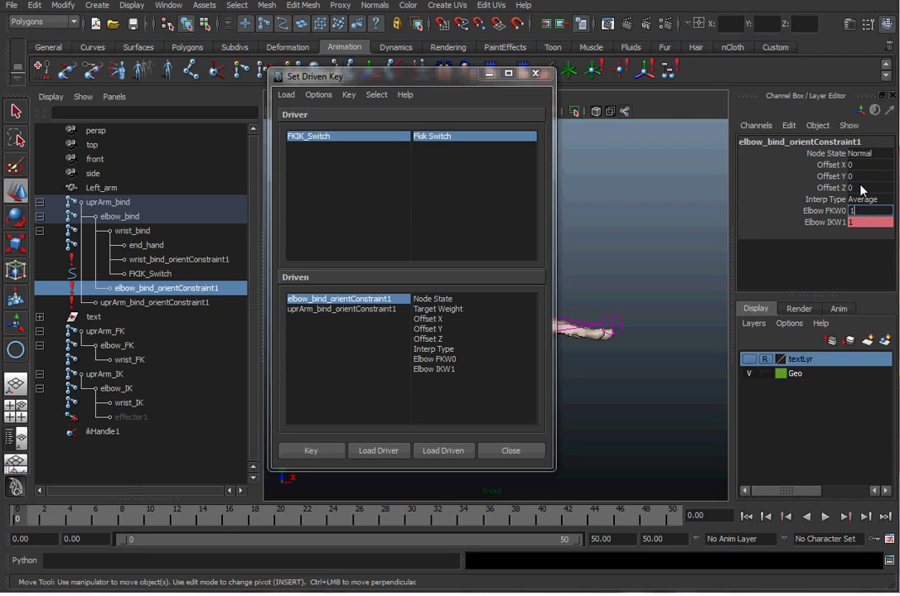
key("Tab")
type("0")
Set Upr Arm FKW0 to 1 and Upr Arm IKW1 to 0 on uprArm_bind_orientConstraint1
left_click(159, 303)
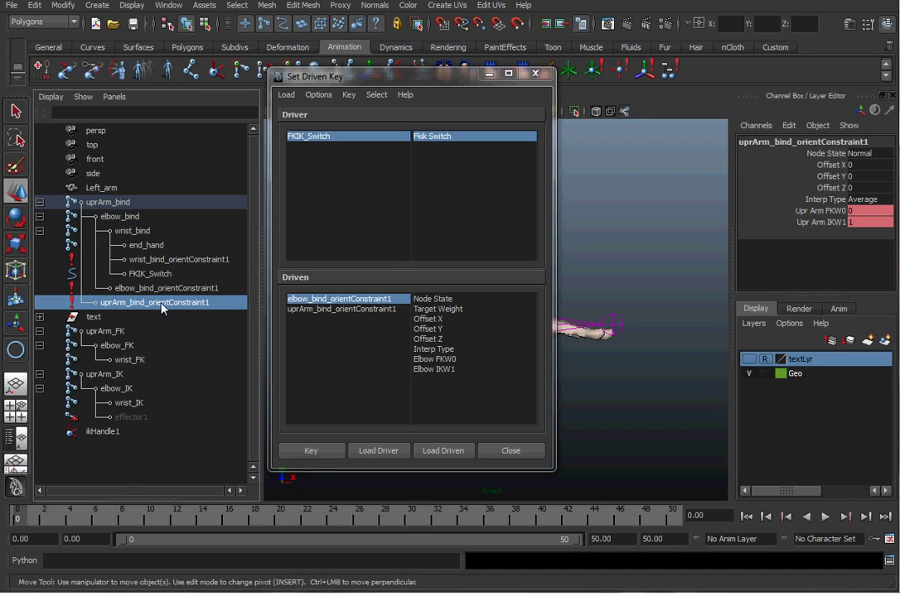
left_click(869, 212)
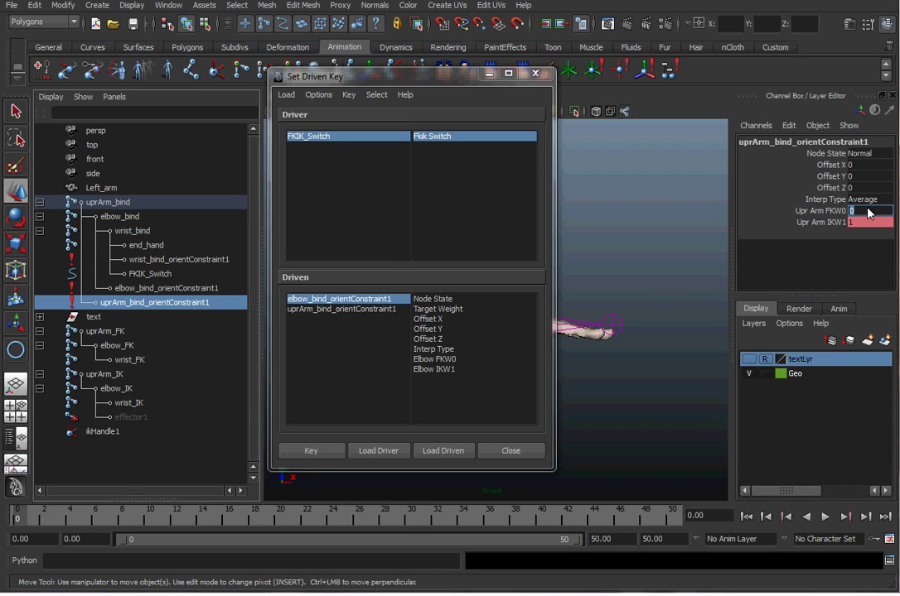
type("1")
key("Tab")
type("0")
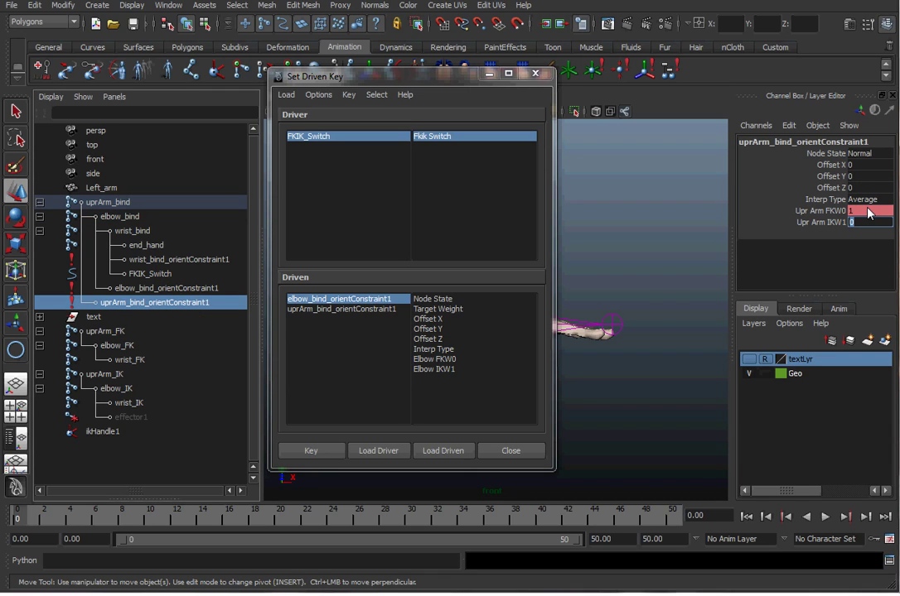
Key Elbow FKW0 and Elbow IKW1 of elbow_bind_orientConstraint1 against the FKIK_Switch circle's Fkik Switch attribute
left_click(323, 298)
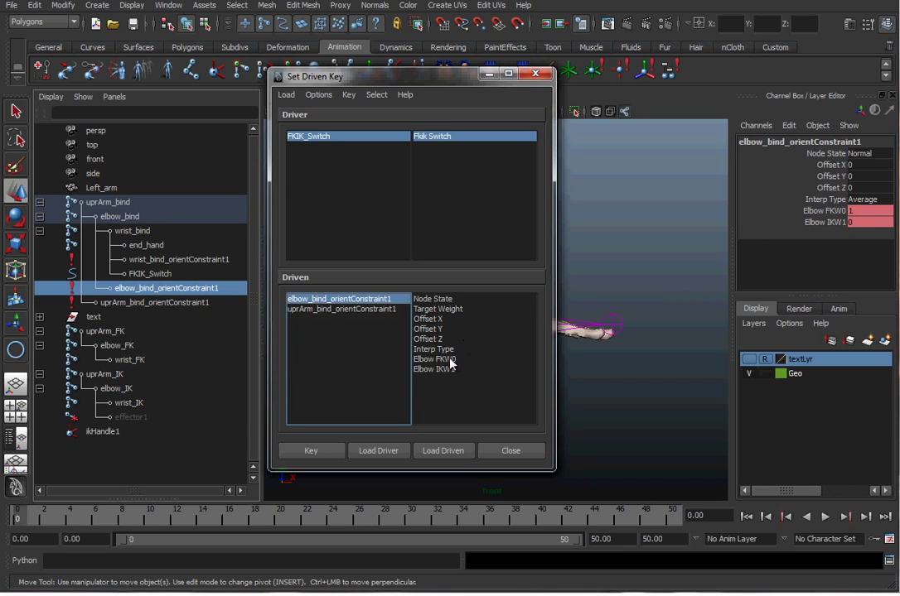
left_click_drag(447, 360, 444, 374)
left_click(311, 451)
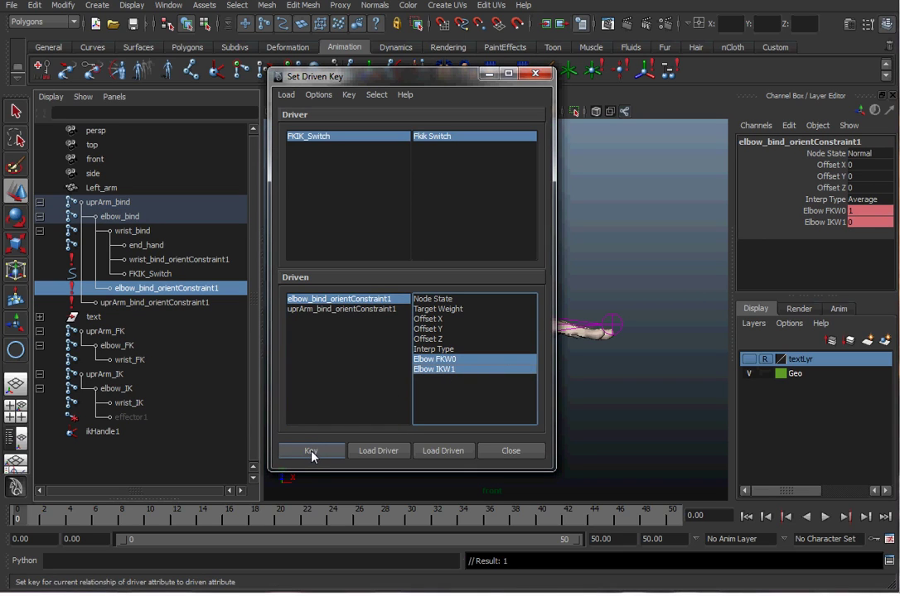
Key Upr Arm FKW0 and Upr Arm IKW1 of uprArm_bind_orientConstraint1 against Fkik Switch, and dismiss Set Driven Key
left_click(151, 303)
left_click(344, 309)
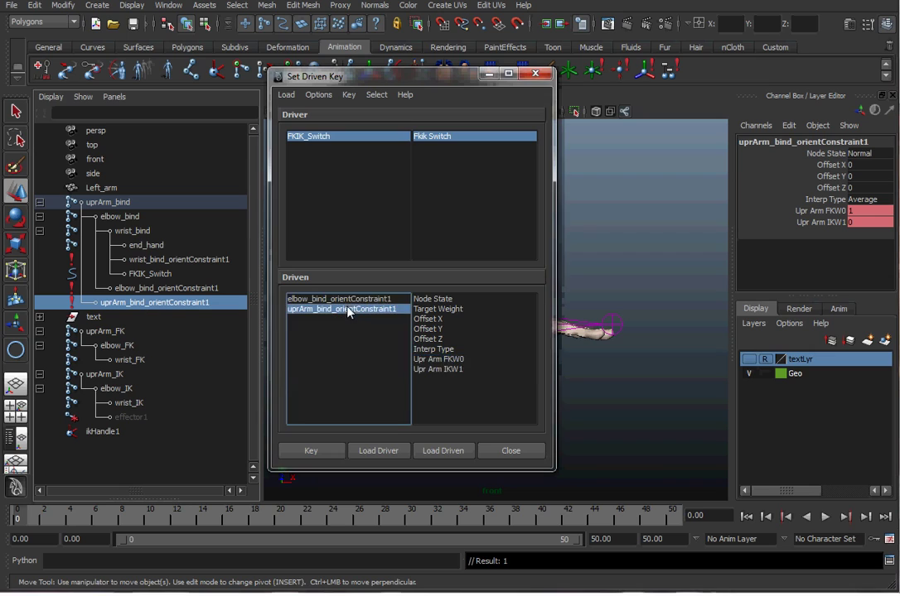
left_click_drag(439, 360, 442, 375)
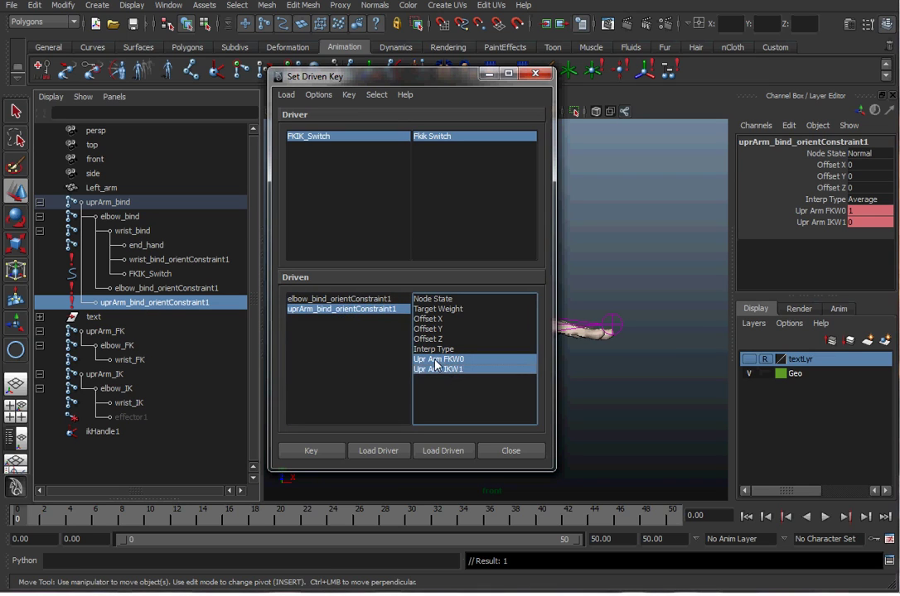
left_click(311, 450)
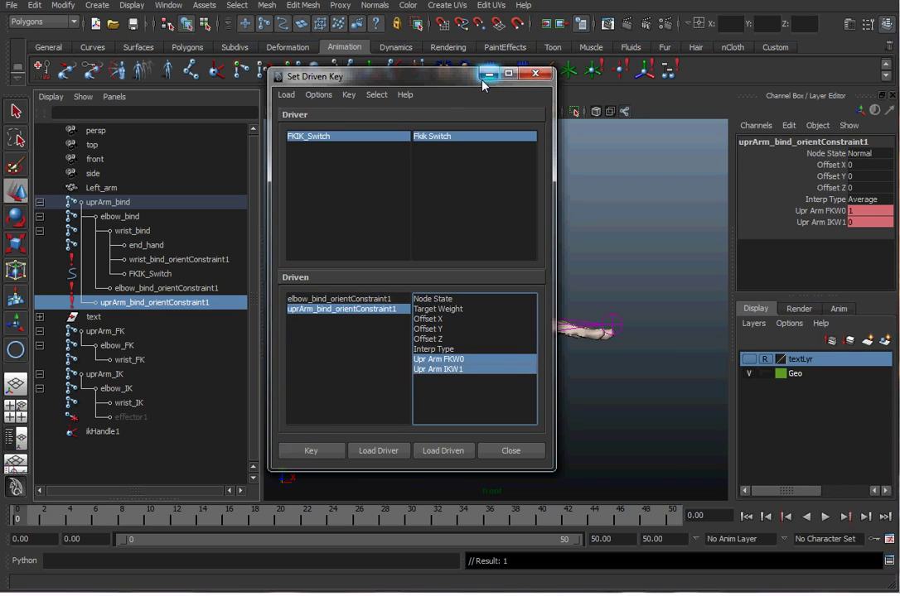
left_click(535, 73)
Test FK control of the arm by rotating uprArm_FK downward about Z, and undo the rotation
left_click(536, 247)
left_click(369, 252)
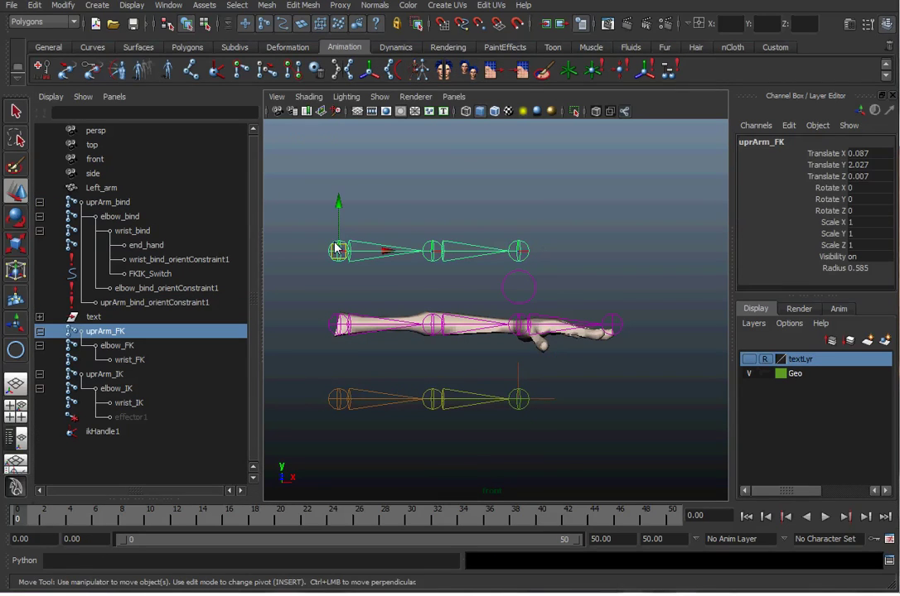
key("e")
left_click_drag(313, 197, 253, 269)
key("ctrl+z")
key("ctrl+z")
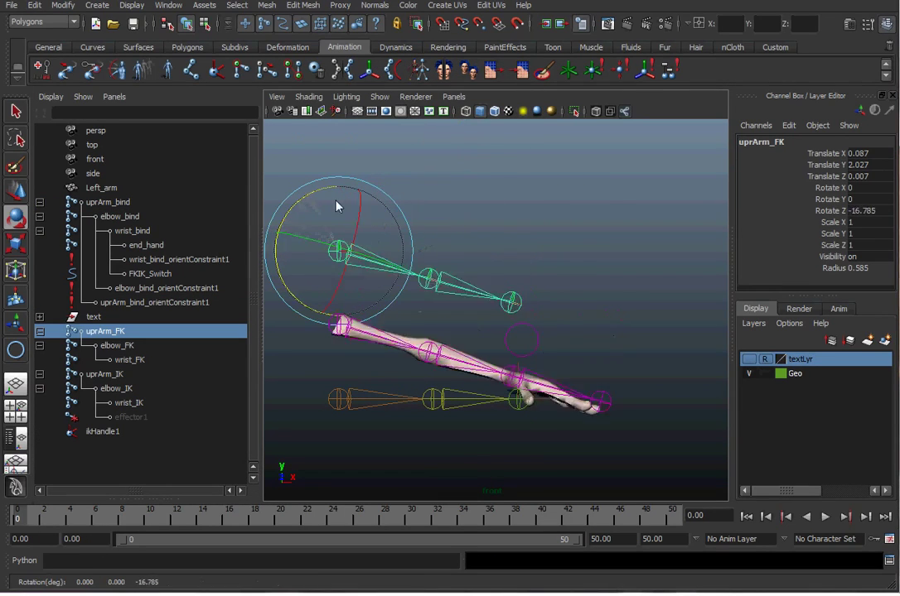
Rotate elbow_FK about -48 degrees around Y in the perspective view to bend the FK arm
left_click(389, 208)
left_click(431, 250)
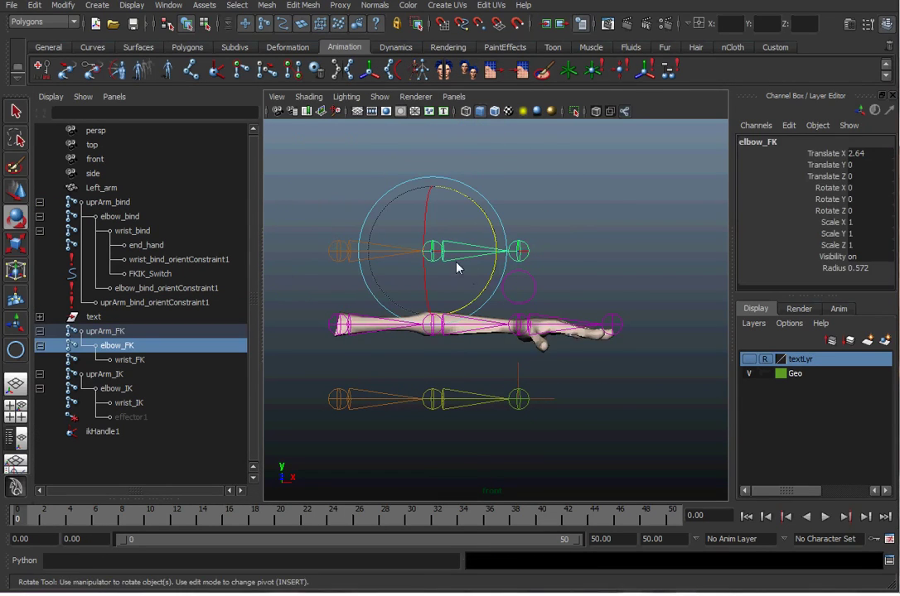
key("space")
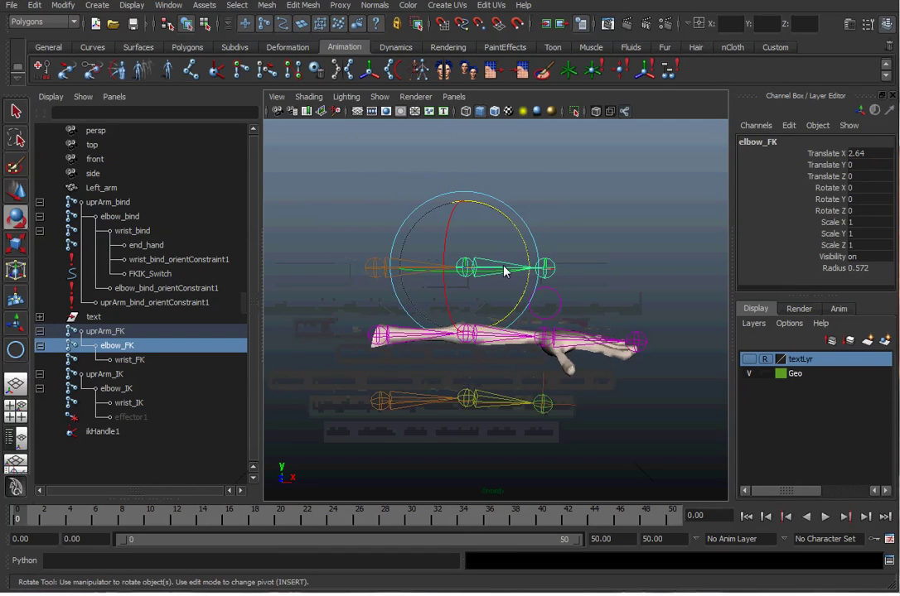
left_click_drag(415, 281, 440, 299)
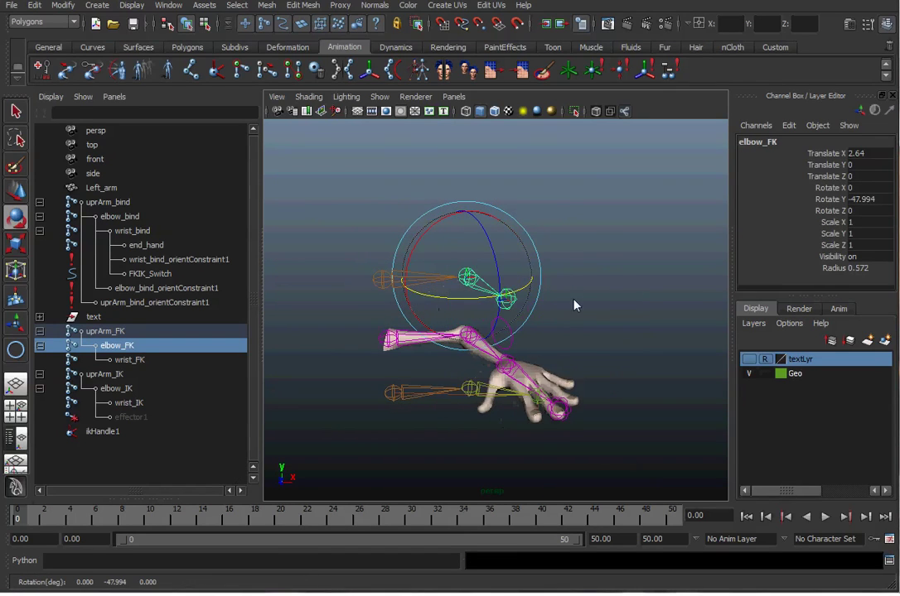
Move ikHandle1 down and toward the shoulder, to about X 4.22, Y -3.94, Z 0.15
left_click_drag(574, 305, 608, 370, "alt")
left_click(553, 405)
key("w")
left_click(550, 412)
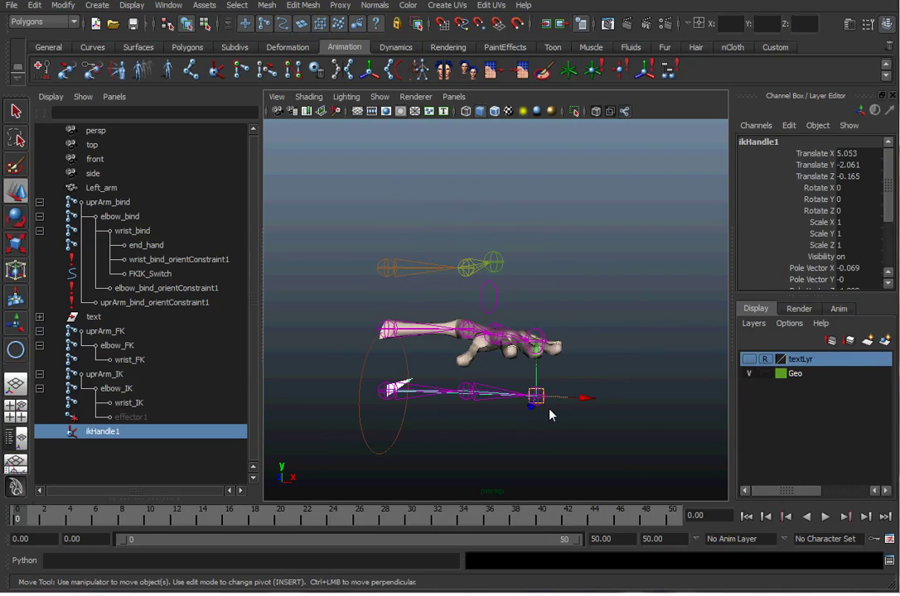
left_click_drag(536, 404, 519, 455)
middle_click_drag(520, 394, 458, 326, "alt")
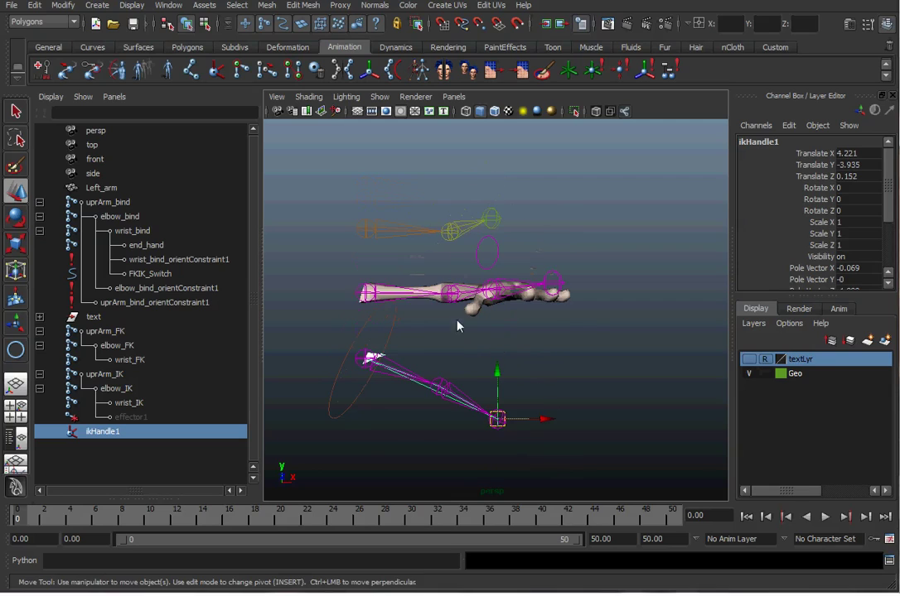
Rotate uprArm_FK upward to about 40 degrees around Z, and deselect it
left_click(372, 216)
key("e")
left_click_drag(312, 263, 353, 282)
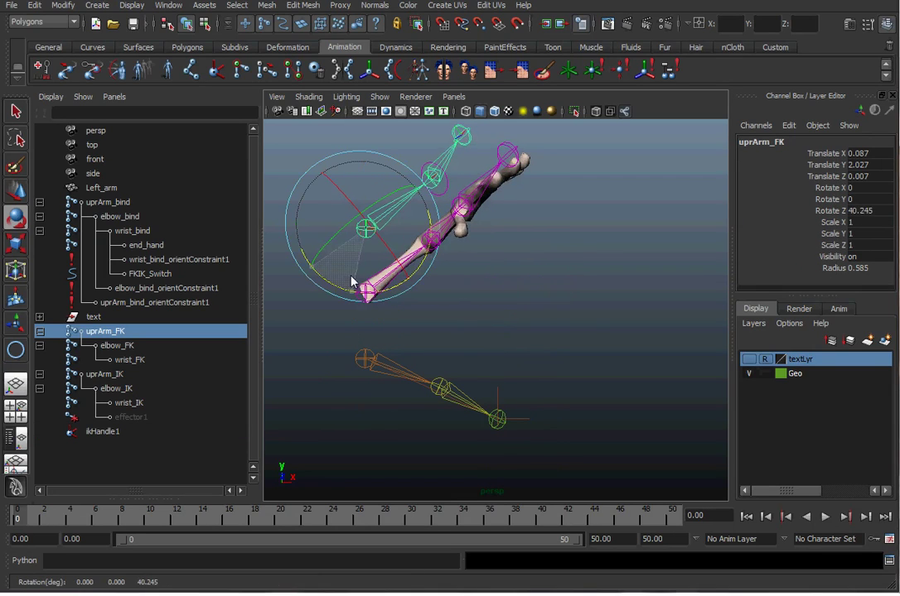
left_click(513, 302)
Test the blend between the FK and IK poses by lowering the FKIK_Switch circle's Fkik Switch to about 3.7
left_click_drag(513, 301, 498, 199, "alt")
left_click(462, 203)
left_click(833, 154)
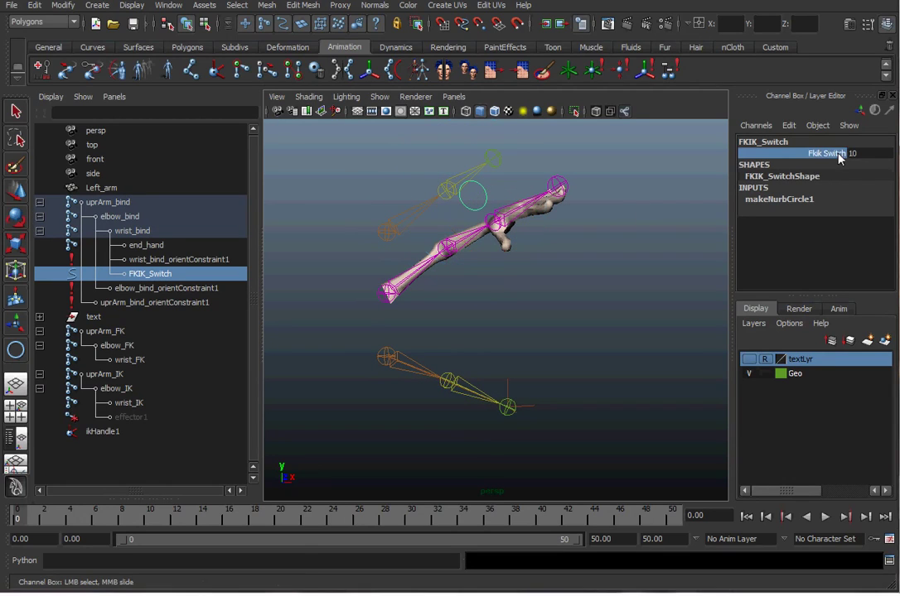
middle_click_drag(512, 231, 469, 260)
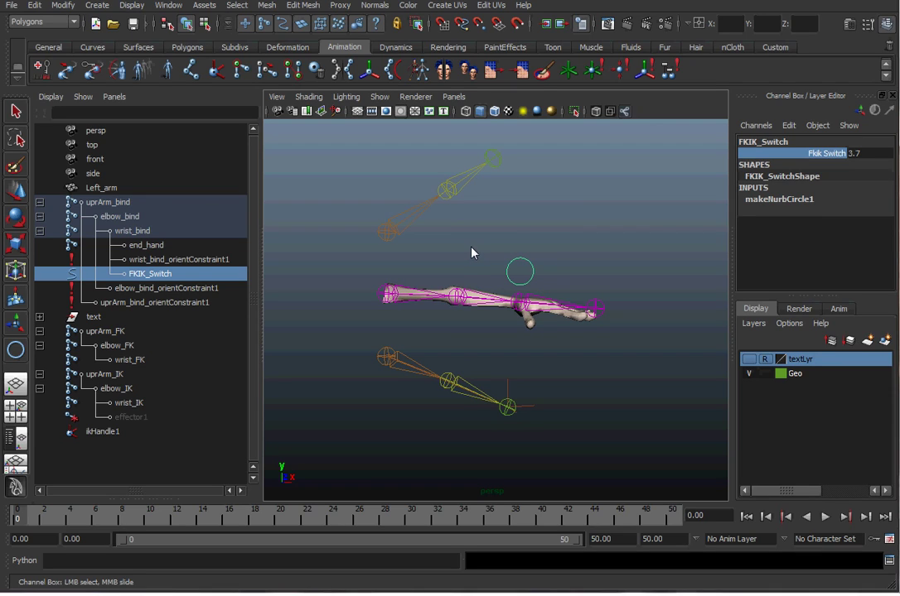